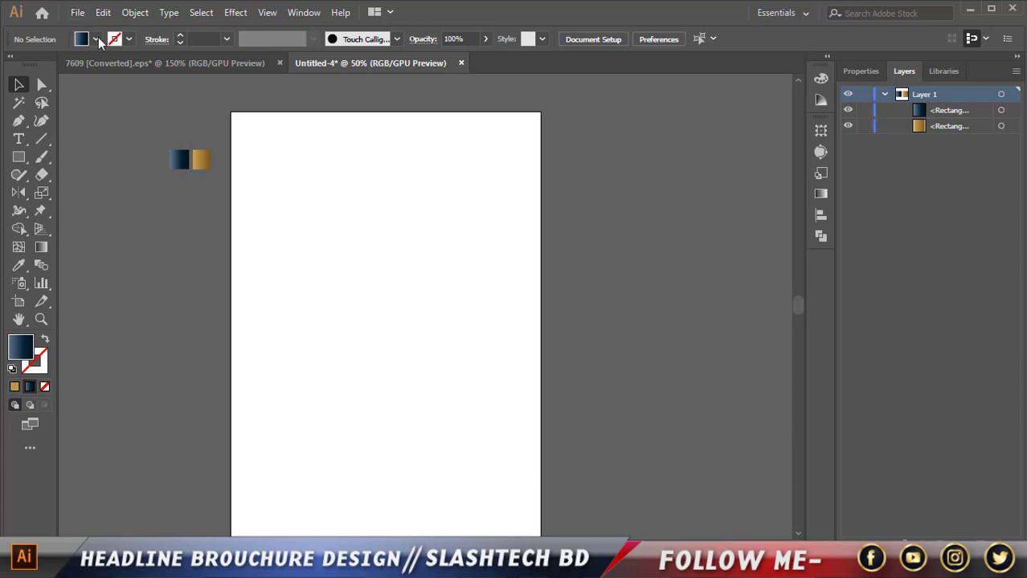
left_click(79, 13)
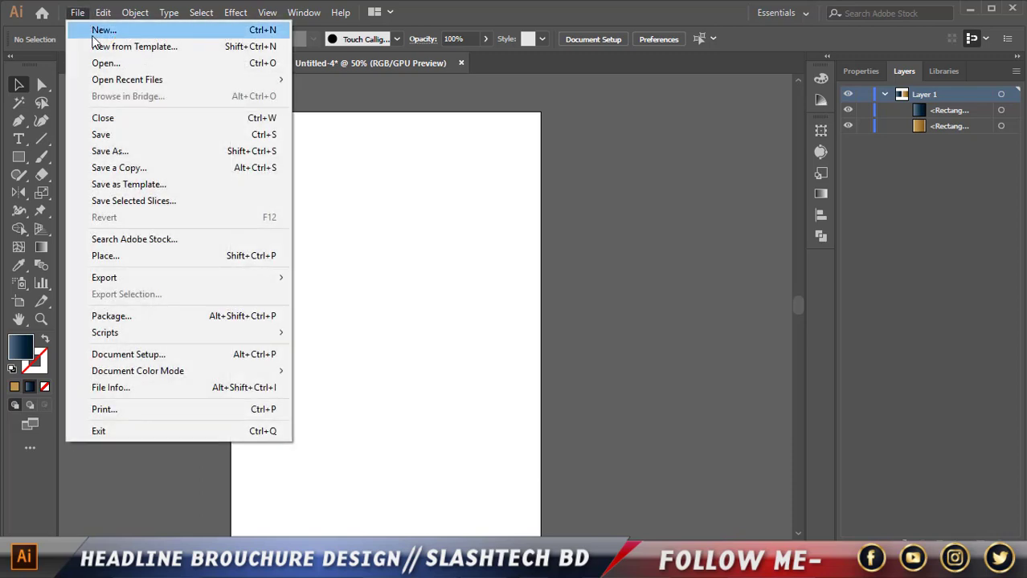
left_click(94, 36)
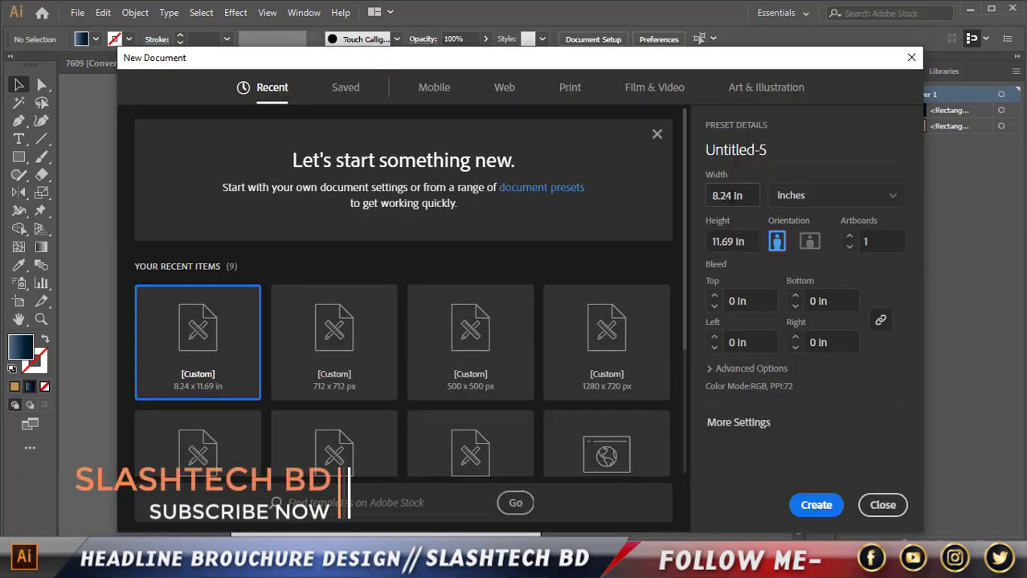
left_click_drag(734, 248, 711, 242)
left_click(769, 277)
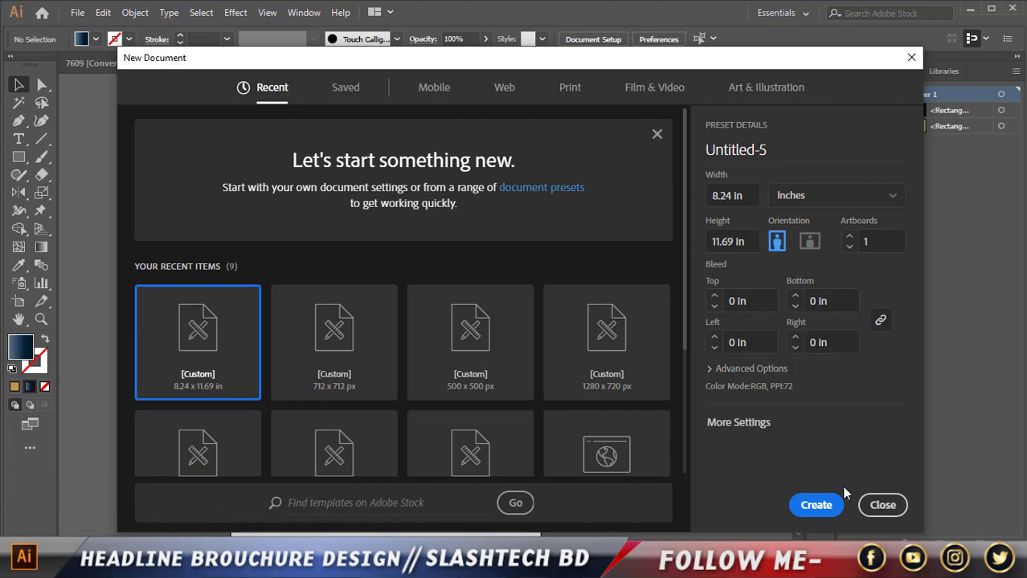
left_click(895, 504)
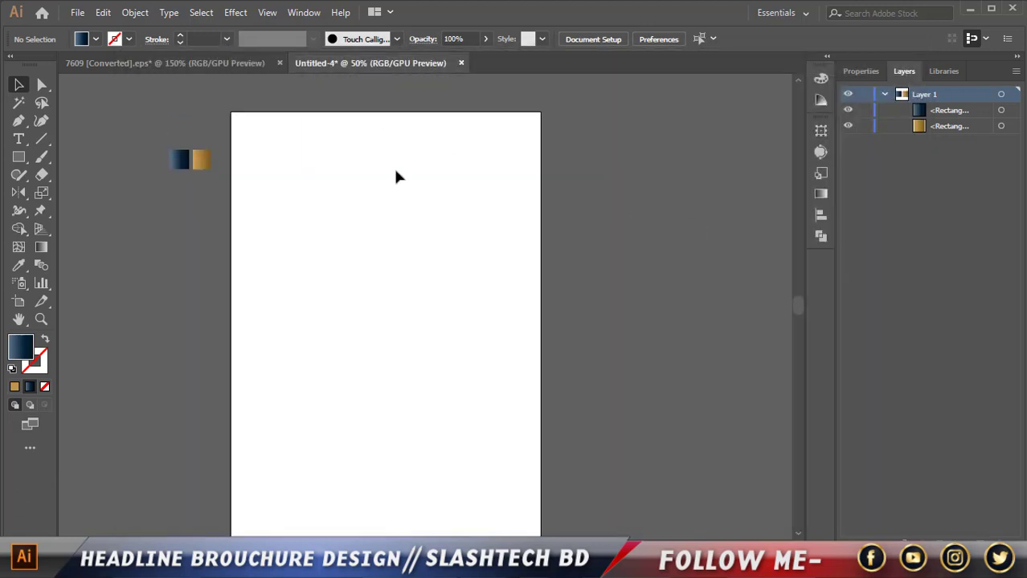
- Draw a four-sided gradient banner with the Pen tool across the page's full top edge, slanting up to about 0.68 in high on the right
scroll(395, 176, "up", 3)
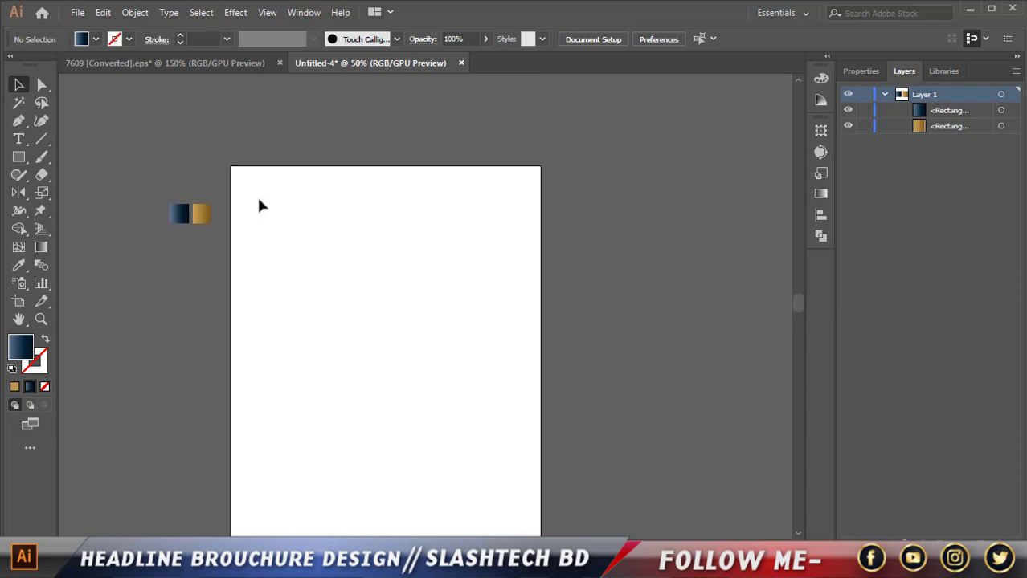
scroll(259, 206, "up", 1)
scroll(264, 204, "up", 1)
scroll(266, 204, "down", 1)
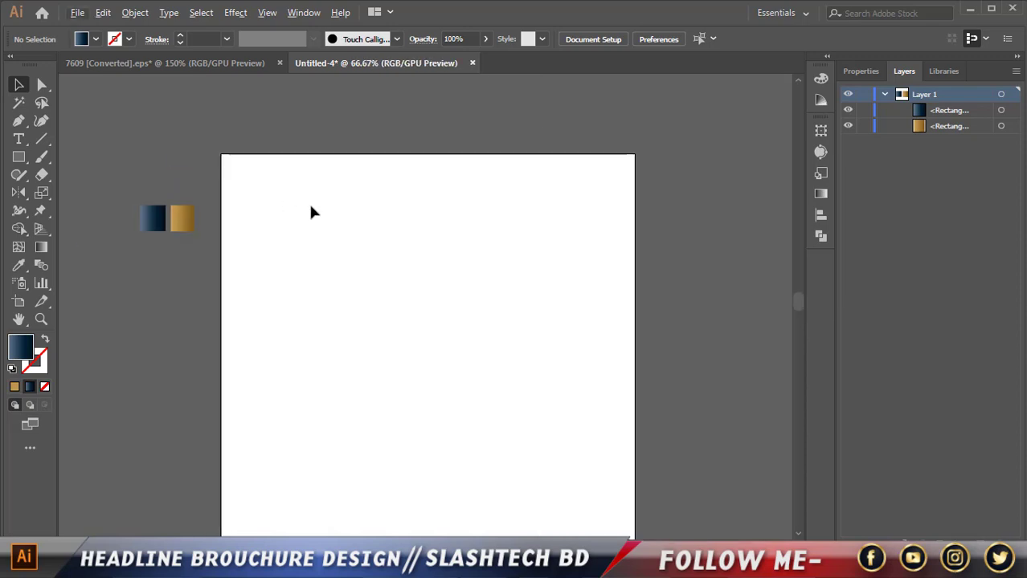
scroll(309, 211, "down", 3)
left_click(19, 120)
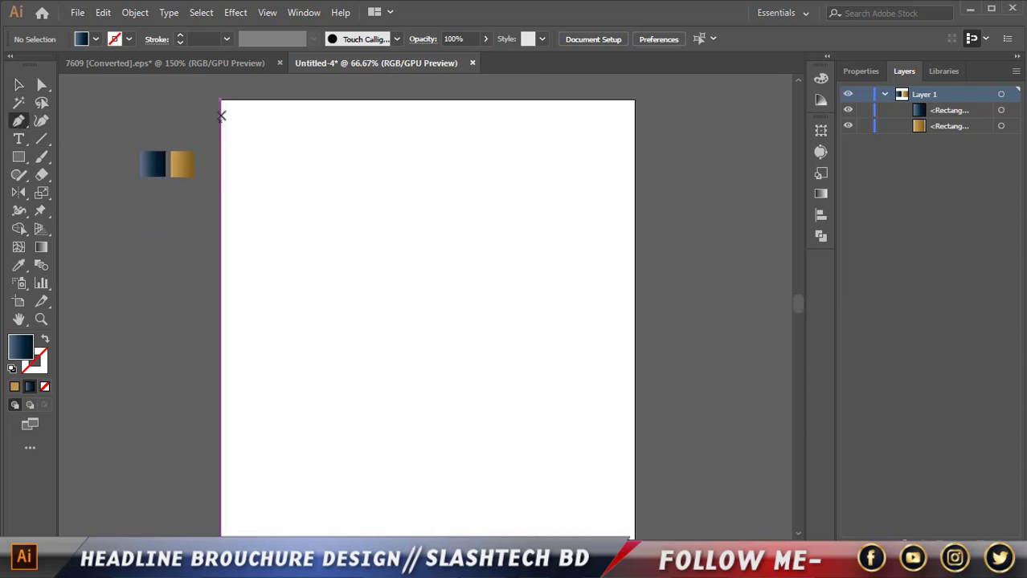
left_click(222, 201)
left_click(222, 99)
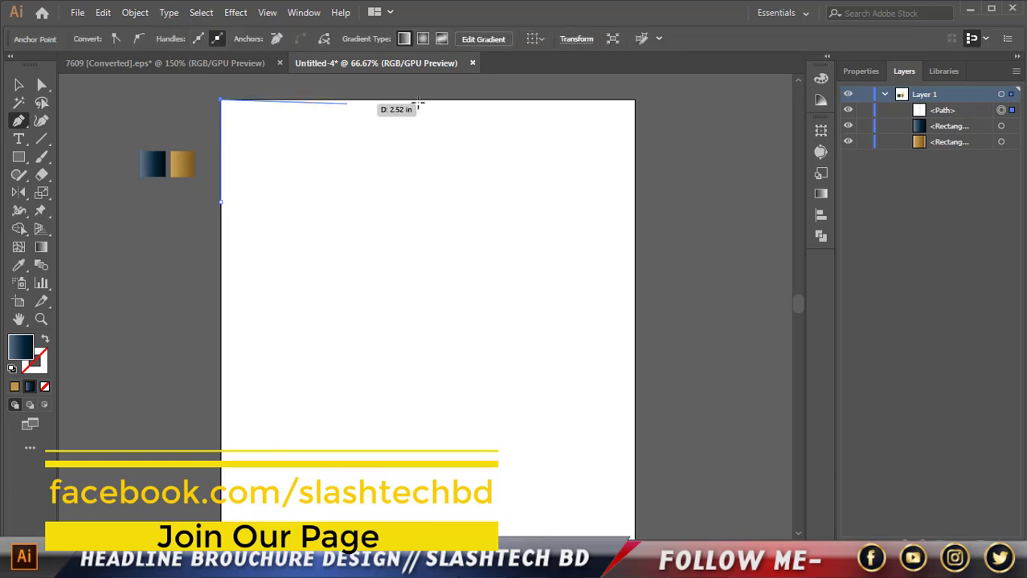
left_click(634, 99)
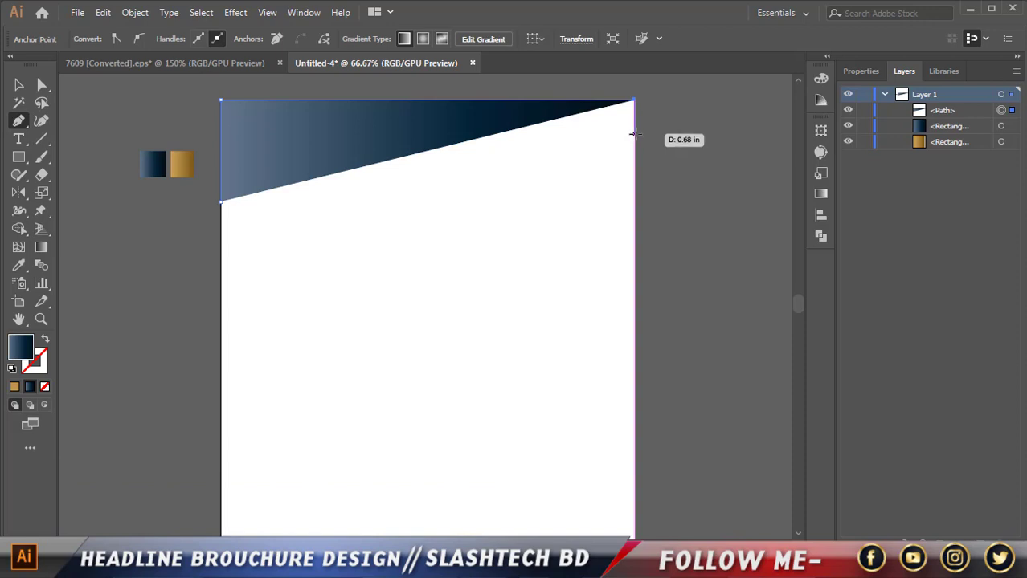
left_click(634, 133)
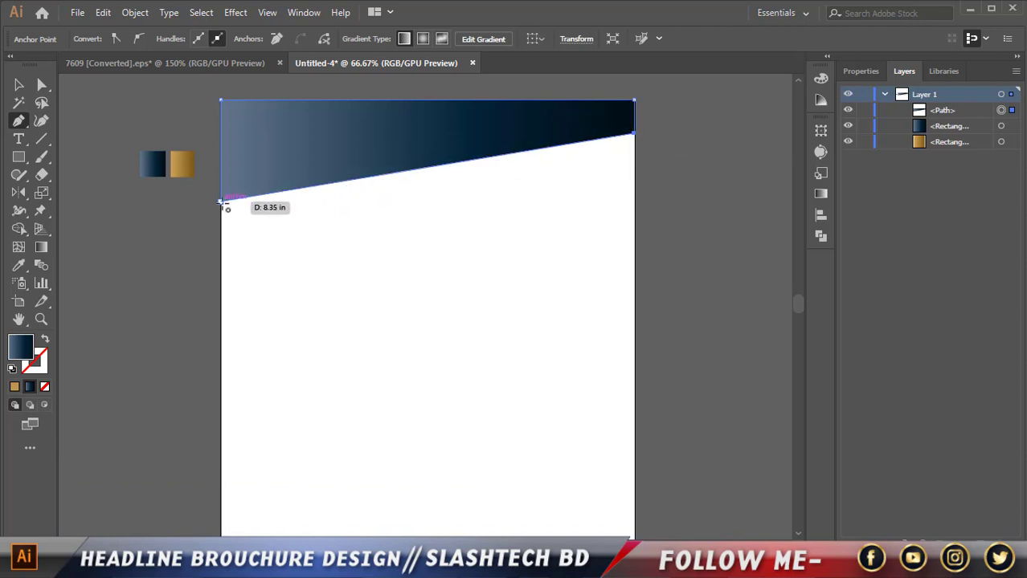
left_click(223, 202)
left_click(18, 84)
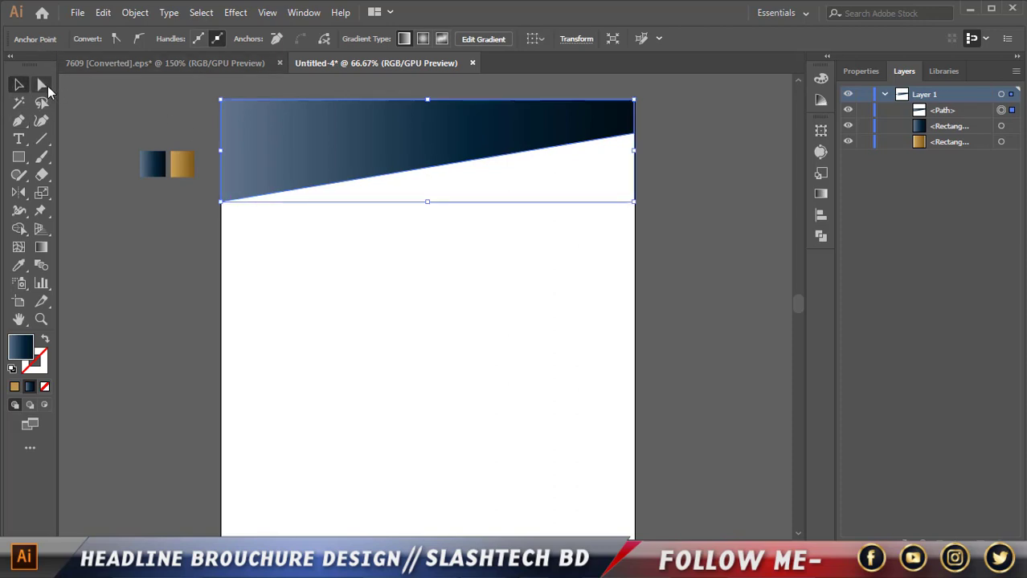
- Move the banner's two lower corner anchor points slightly down along the page edges
left_click(42, 85)
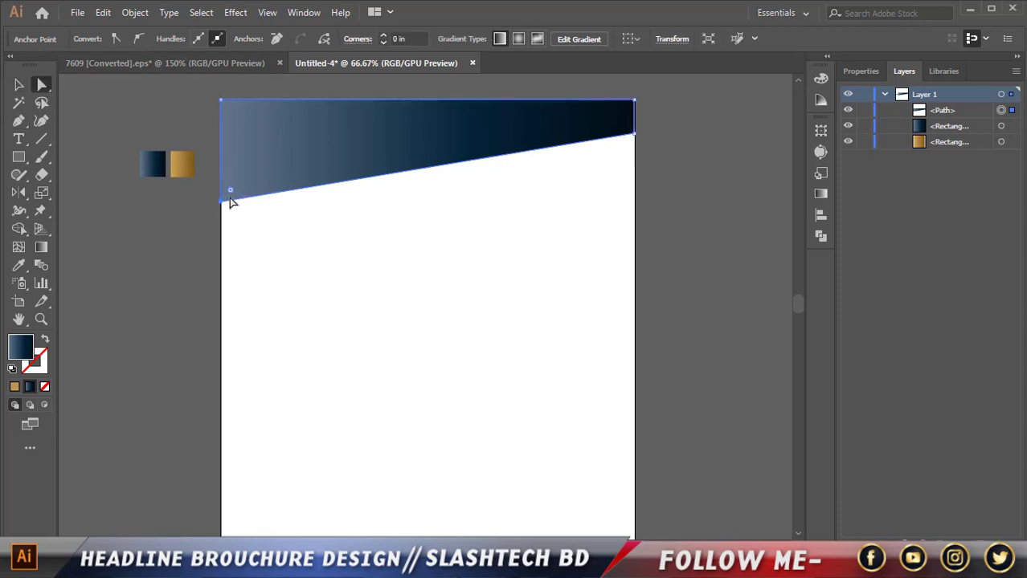
left_click_drag(229, 198, 226, 198)
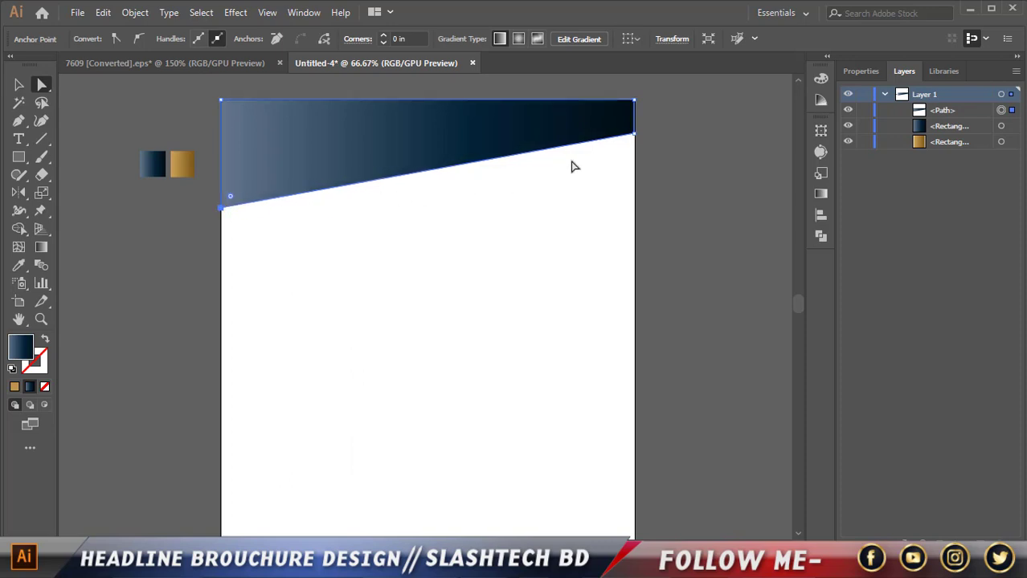
left_click(635, 135)
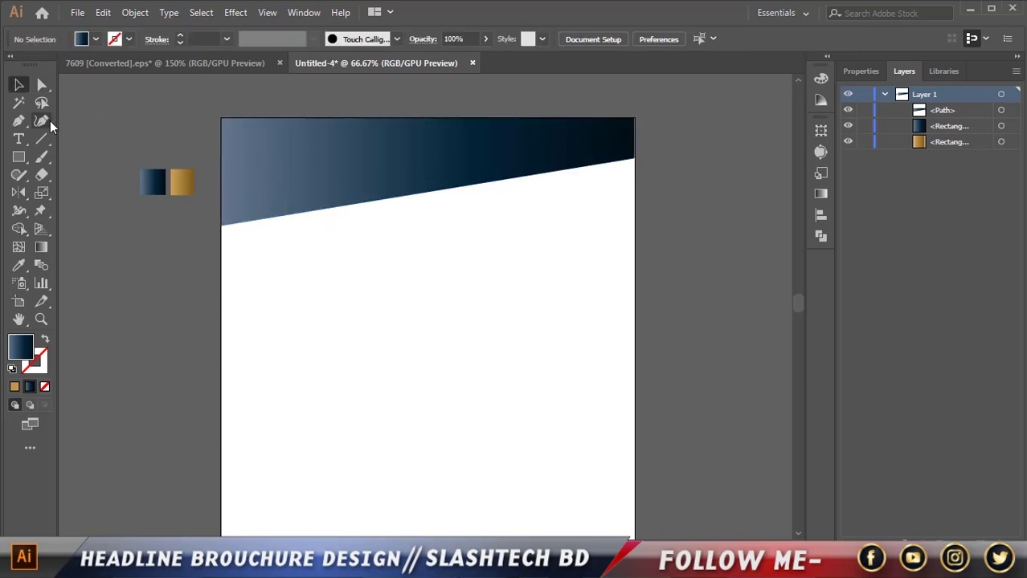
- Draw a four-sided Pen shape over the banner's right end, reaching below it, with a left side about 1.94 in long
left_click(18, 121)
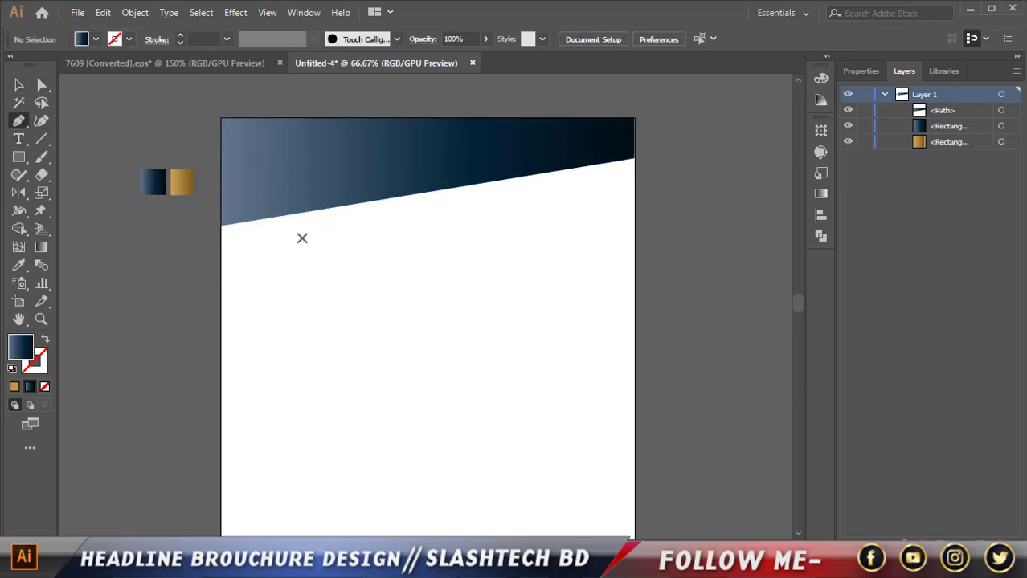
left_click(481, 118)
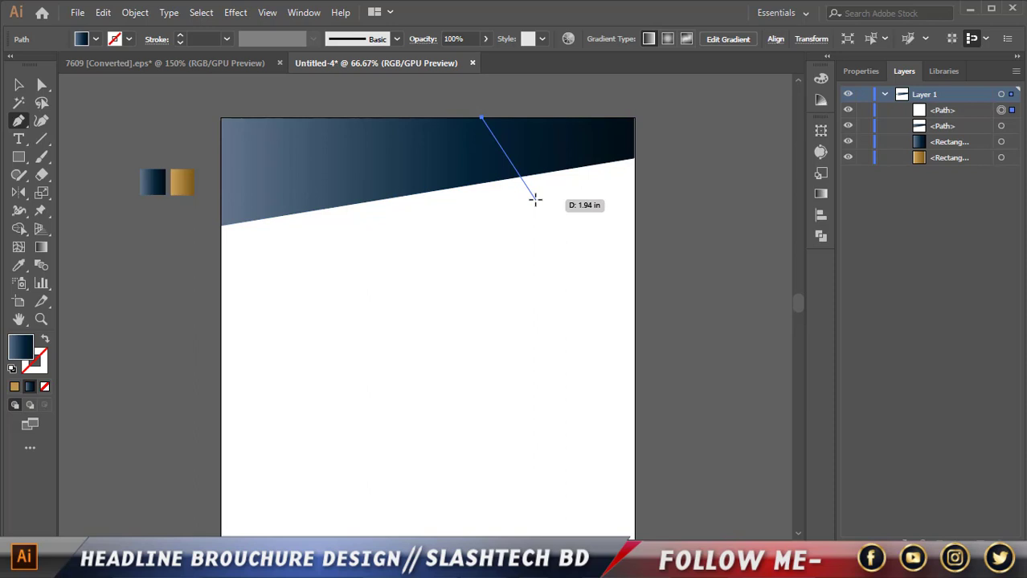
left_click(535, 199)
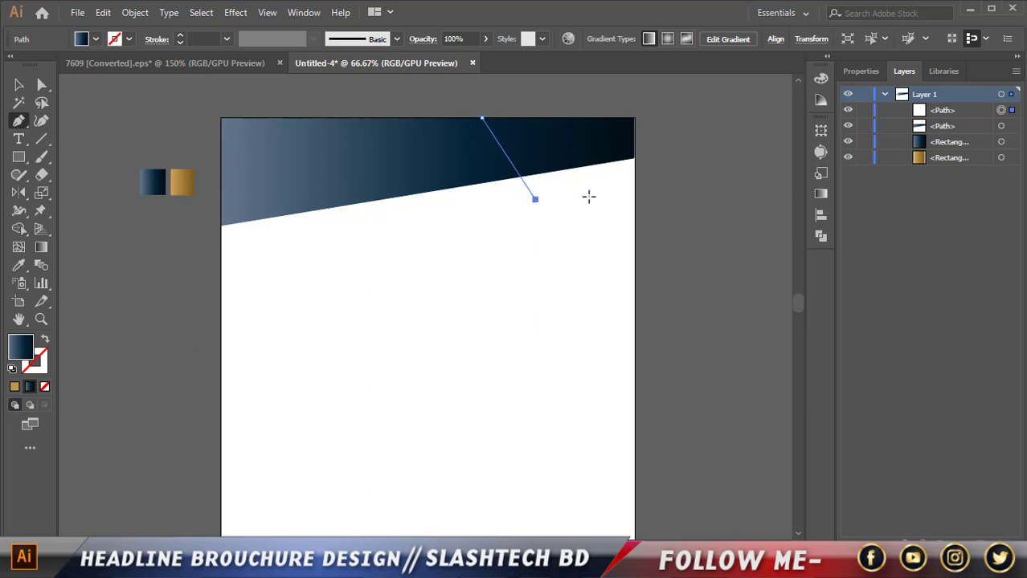
left_click(638, 160)
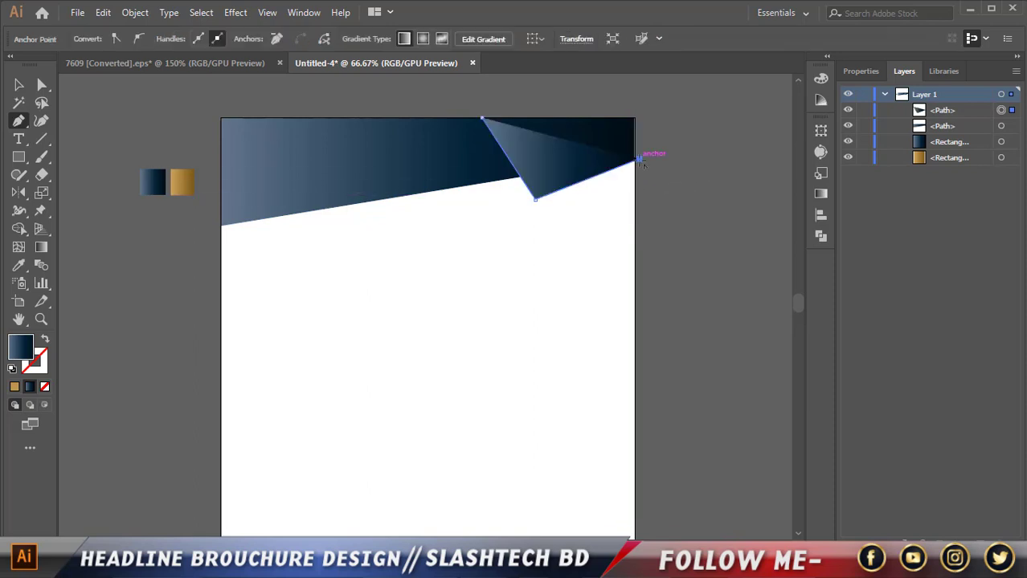
scroll(643, 163, "up", 2, "alt")
scroll(623, 168, "up", 1)
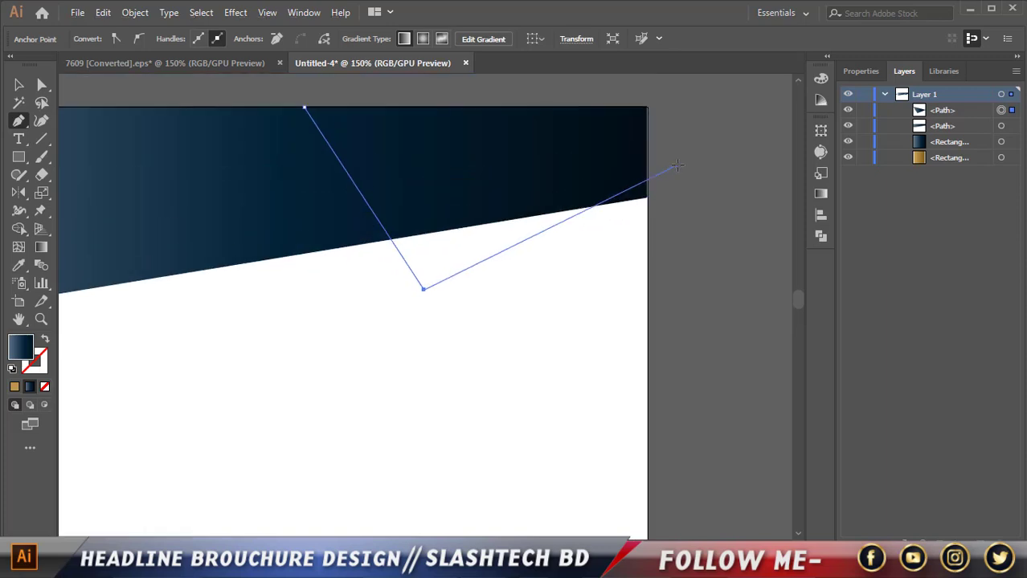
left_click(647, 199)
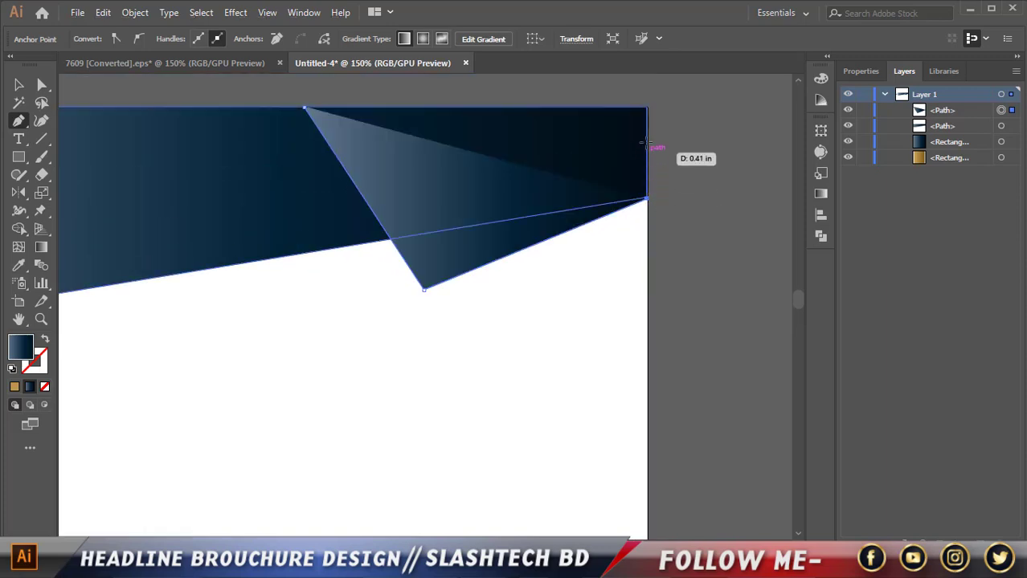
left_click(647, 107)
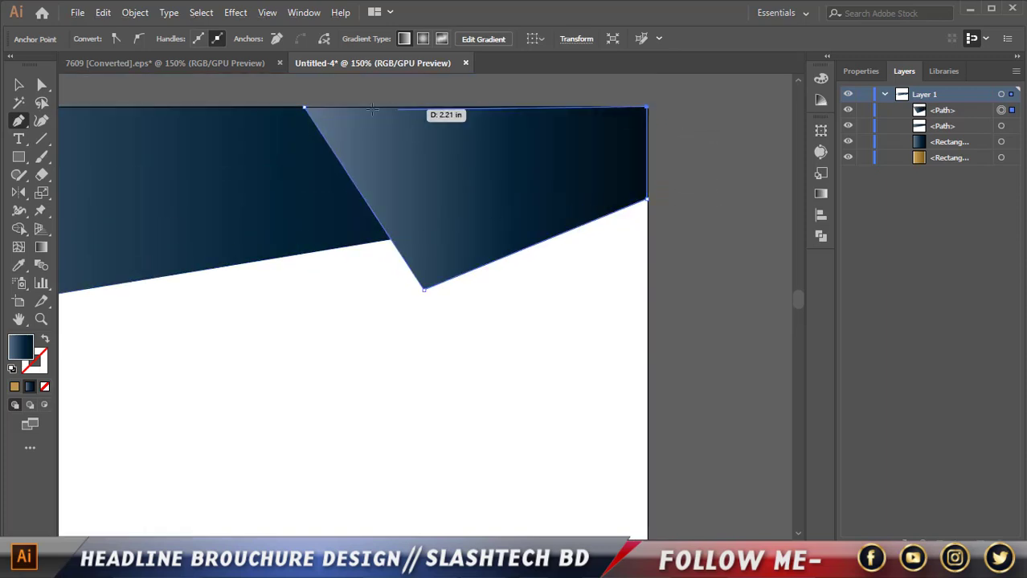
left_click(304, 106)
key("v")
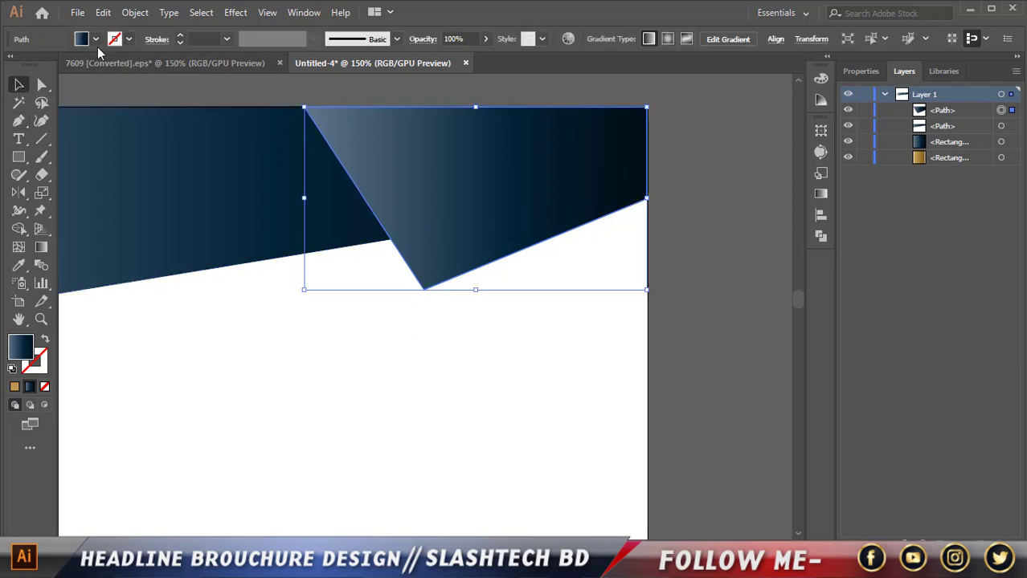
- Fill the new shape in the page's upper right corner with solid yellow and deselect it
left_click(96, 41)
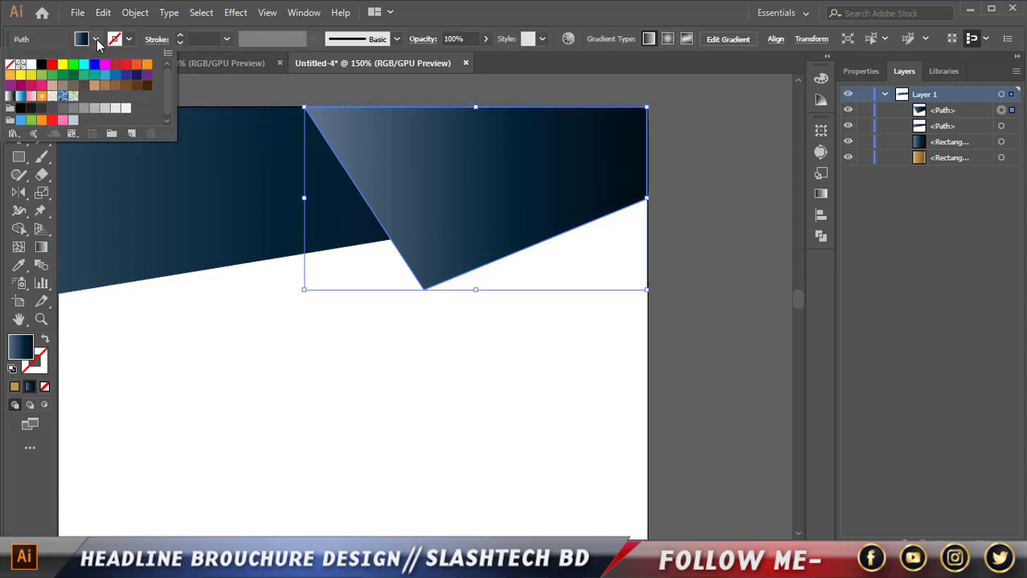
left_click(61, 65)
left_click(693, 184)
left_click(692, 184)
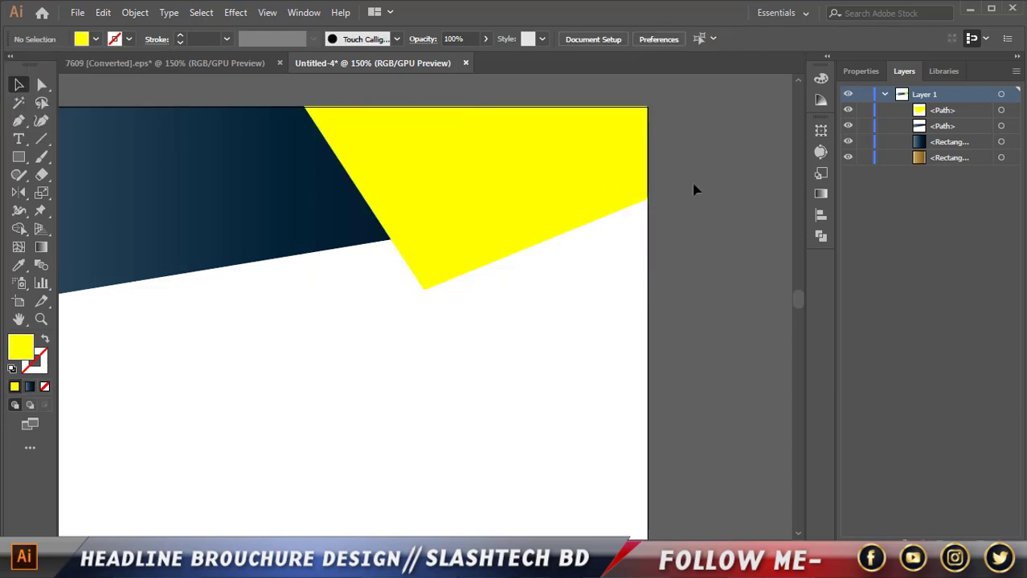
- Draw a yellow four-sided Pen shape over the page's bottom, its upper edge sloping from about Y 7.25 in on the left to 9.125 in on the right
scroll(693, 184, "down", 2)
scroll(655, 177, "down", 2)
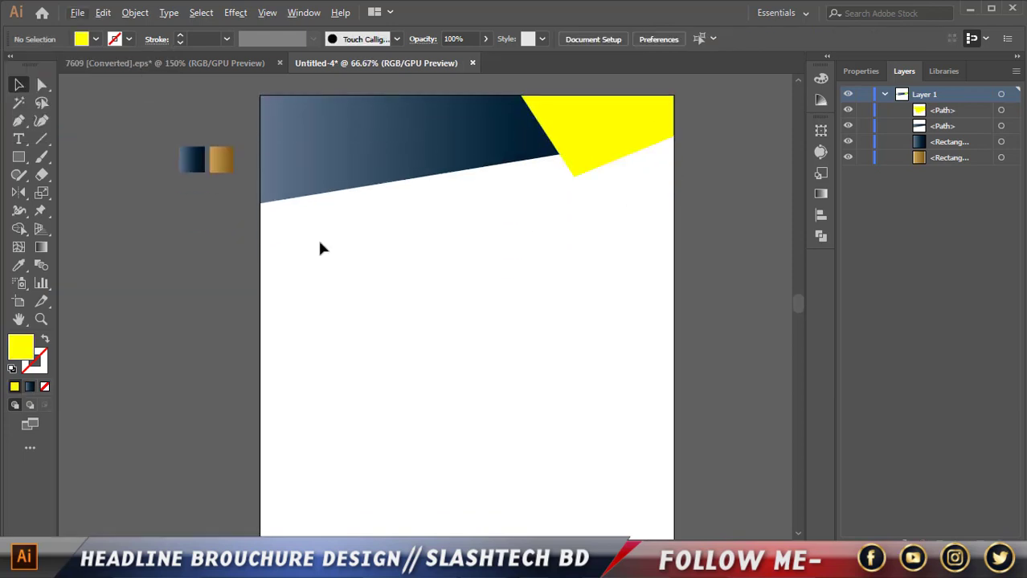
scroll(173, 227, "down", 1)
key("p")
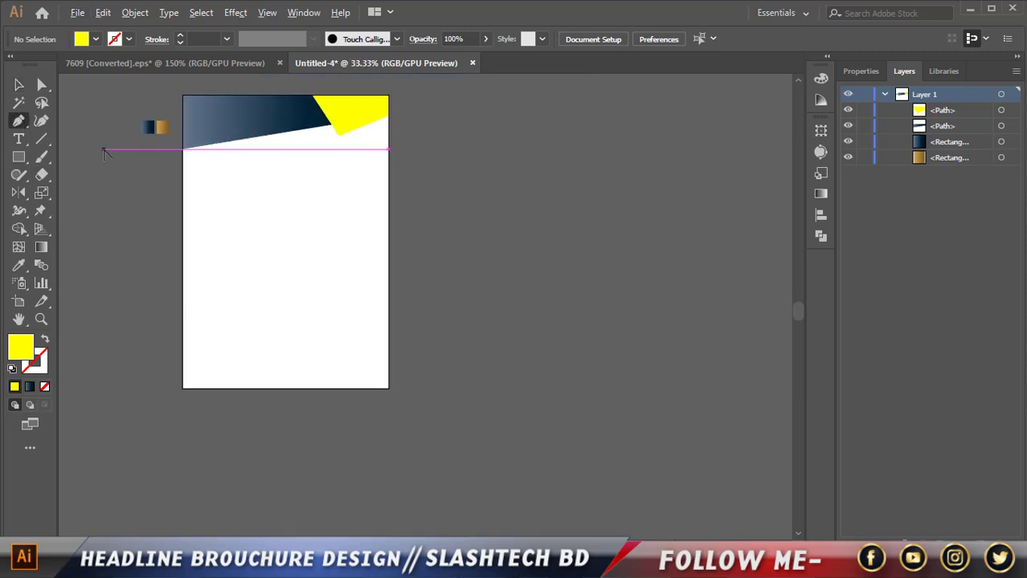
scroll(103, 148, "down", 2)
scroll(241, 231, "up", 1)
scroll(241, 233, "down", 1)
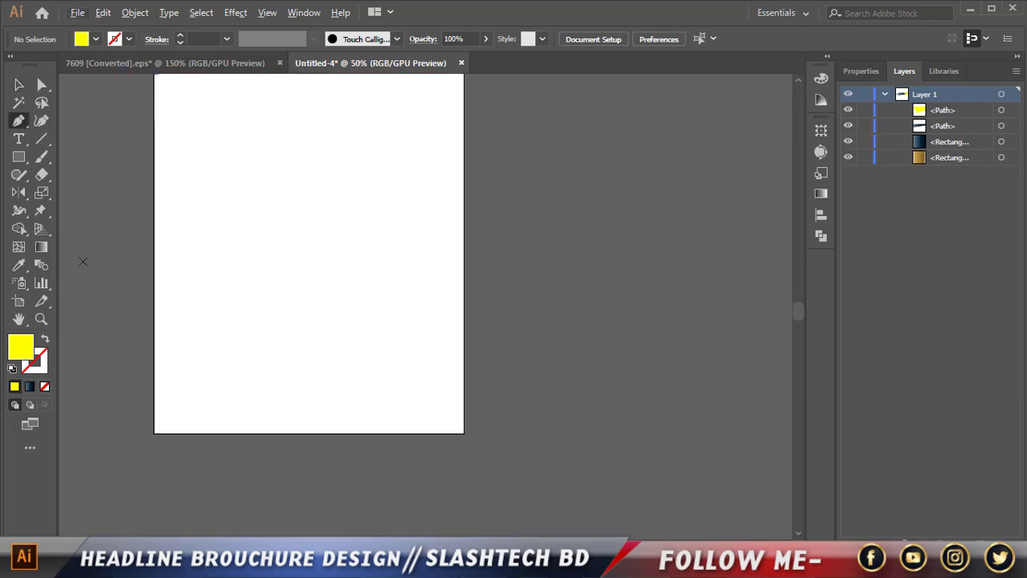
scroll(83, 262, "down", 1)
scroll(321, 230, "left", 5)
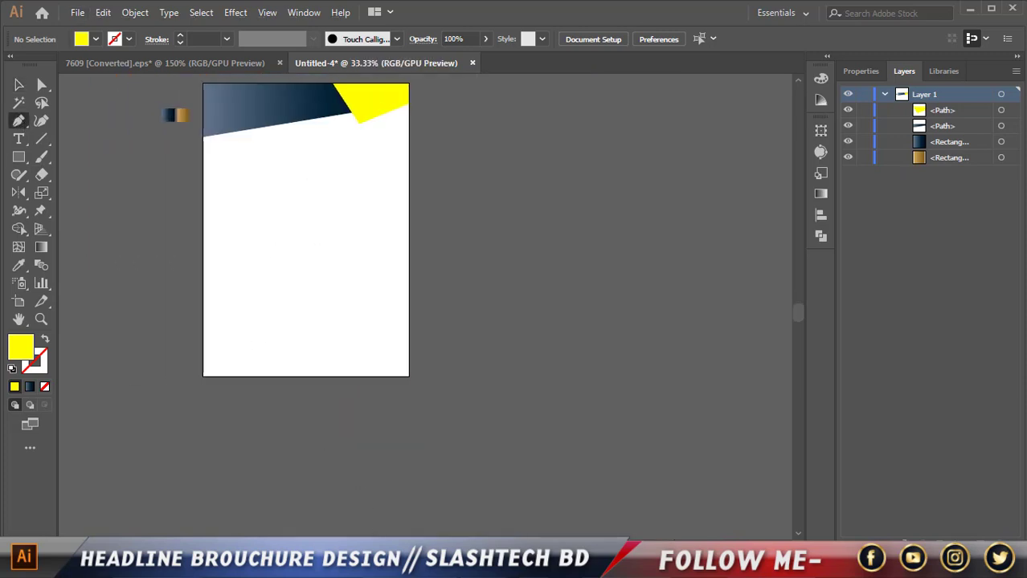
scroll(406, 293, "up", 1)
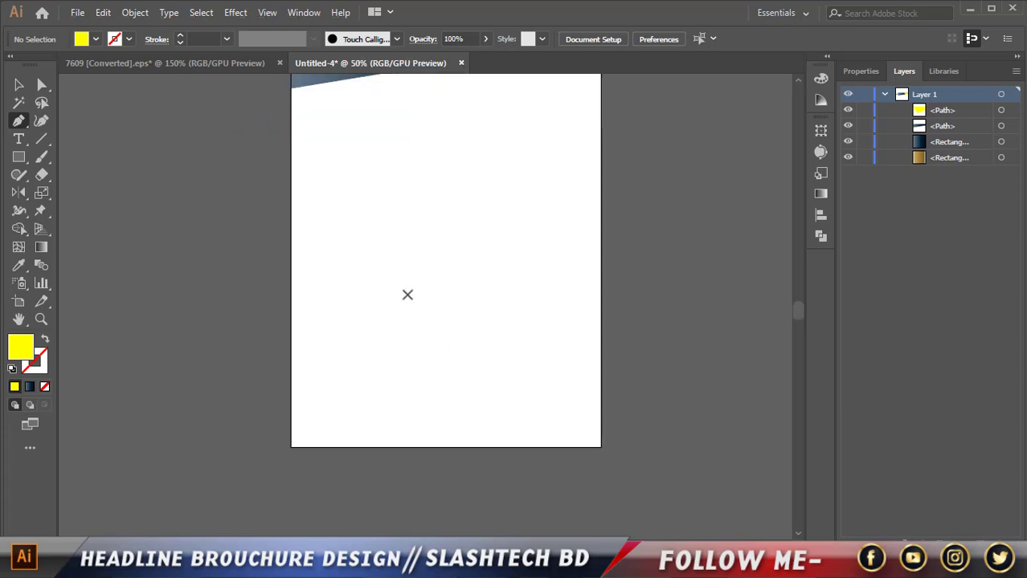
left_click(293, 281)
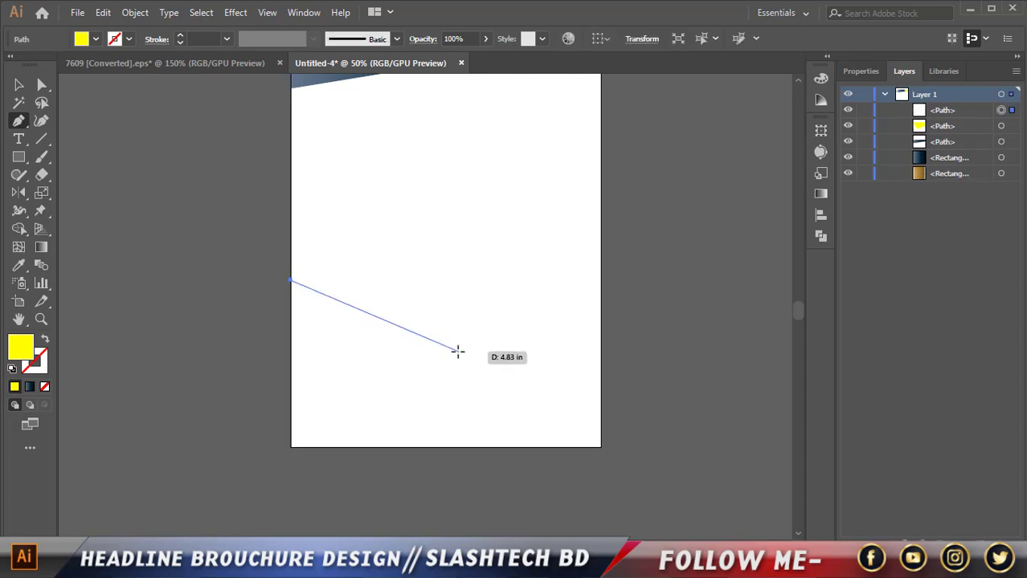
left_click(600, 351)
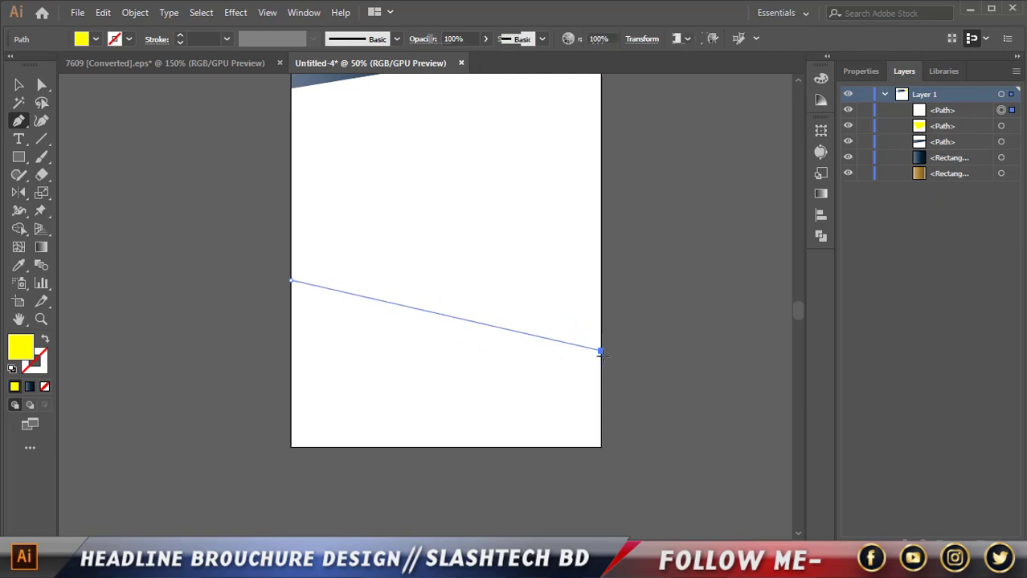
left_click(600, 448)
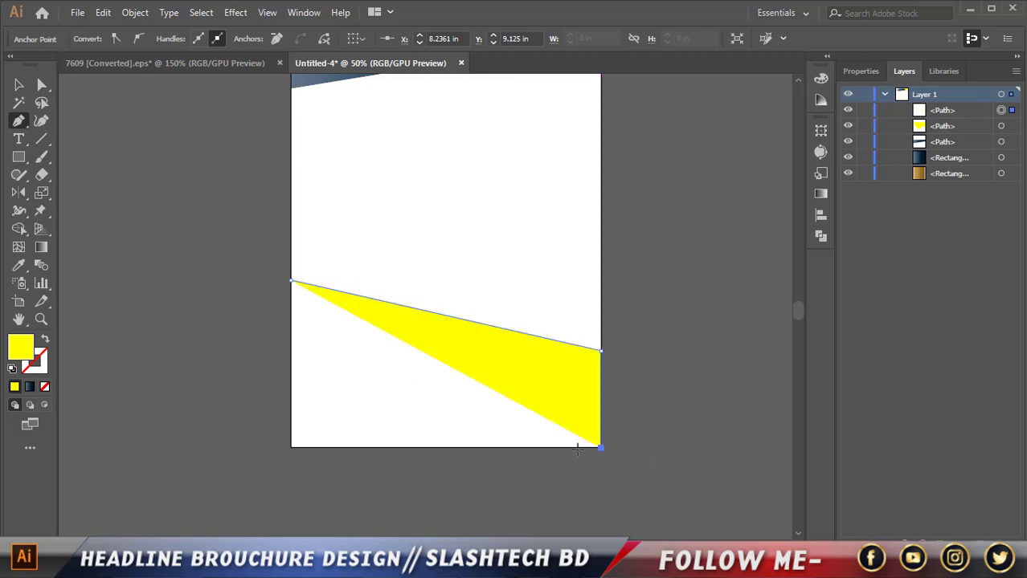
left_click(290, 448)
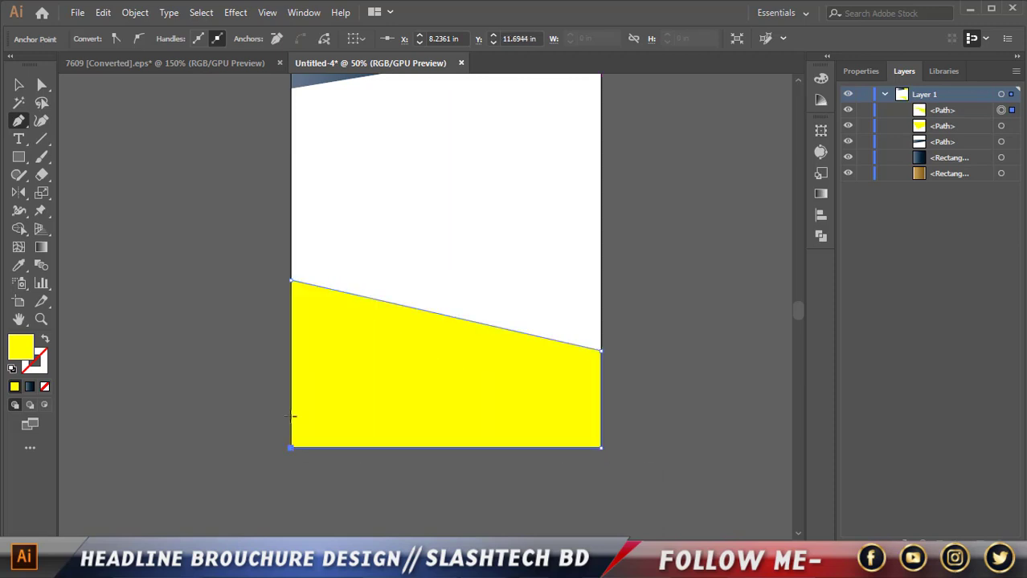
left_click(290, 282)
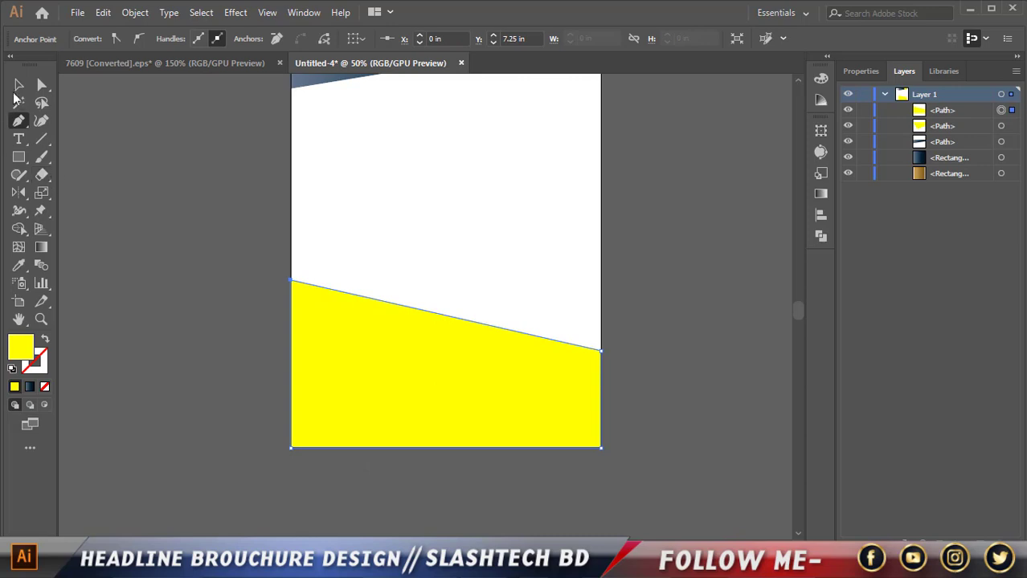
left_click(18, 87)
left_click(165, 181)
scroll(178, 218, "up", 1)
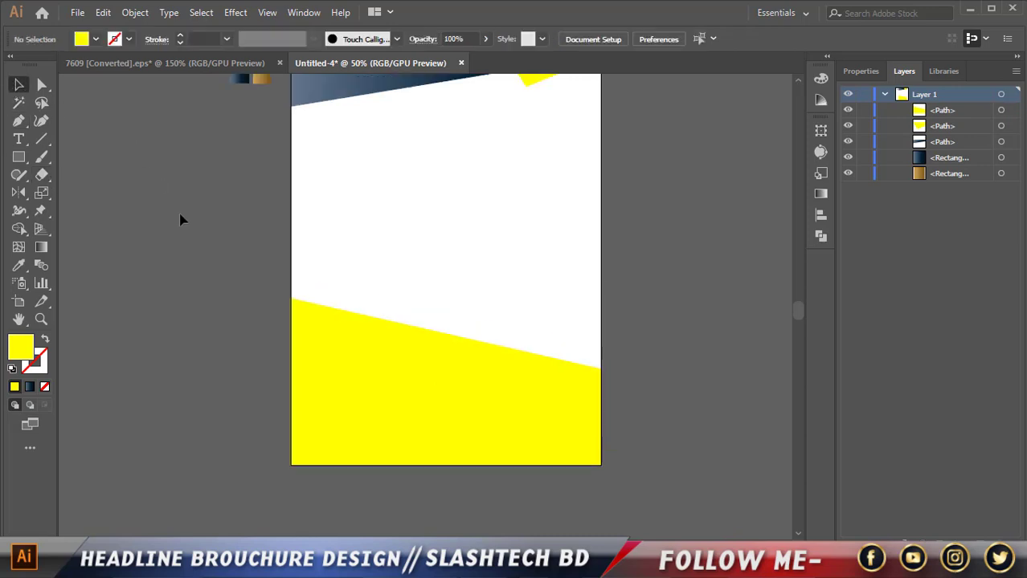
- Draw a four-sided Pen shape over the page's bottom, its upper edge rising from about Y 10 in on the left to 7.39 in on the right
left_click(344, 372)
left_click(188, 271)
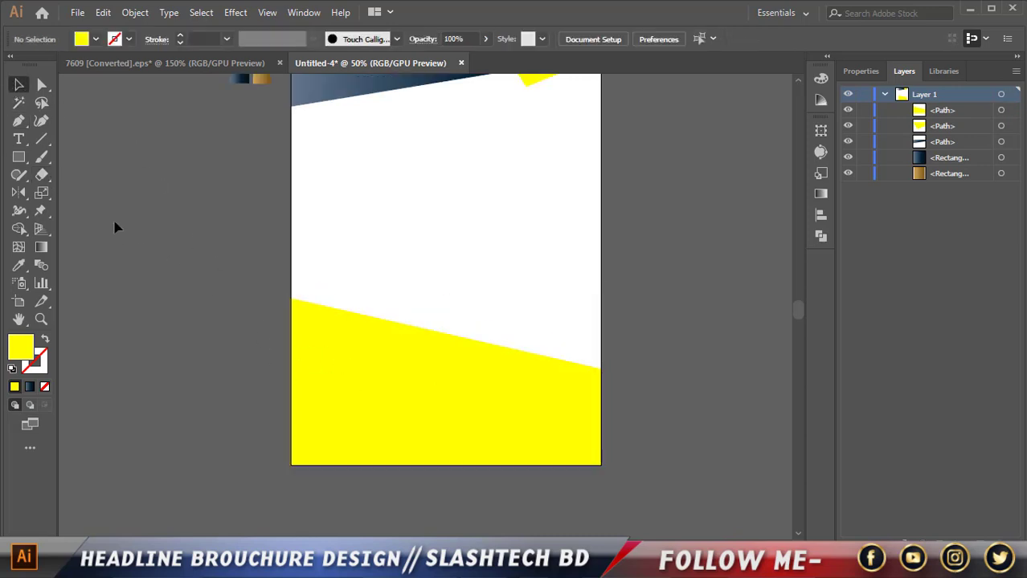
left_click(19, 122)
scroll(339, 242, "up", 1)
scroll(372, 243, "down", 1)
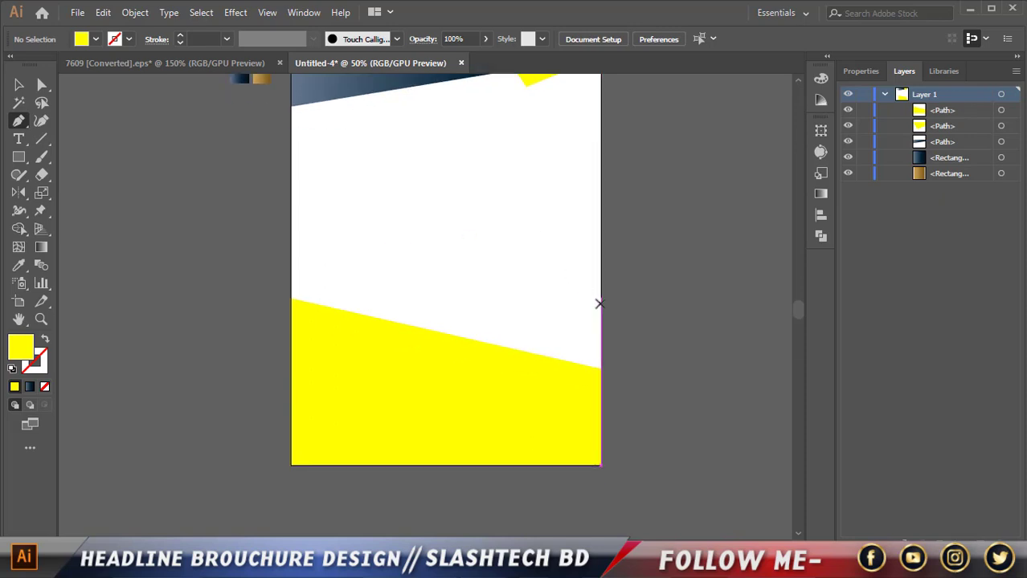
left_click(598, 304)
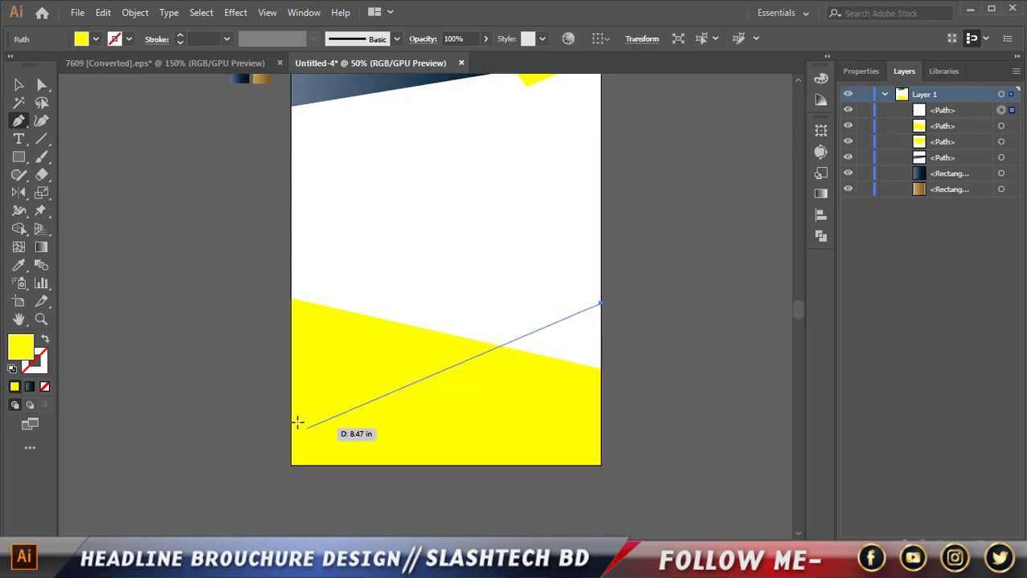
left_click(291, 400)
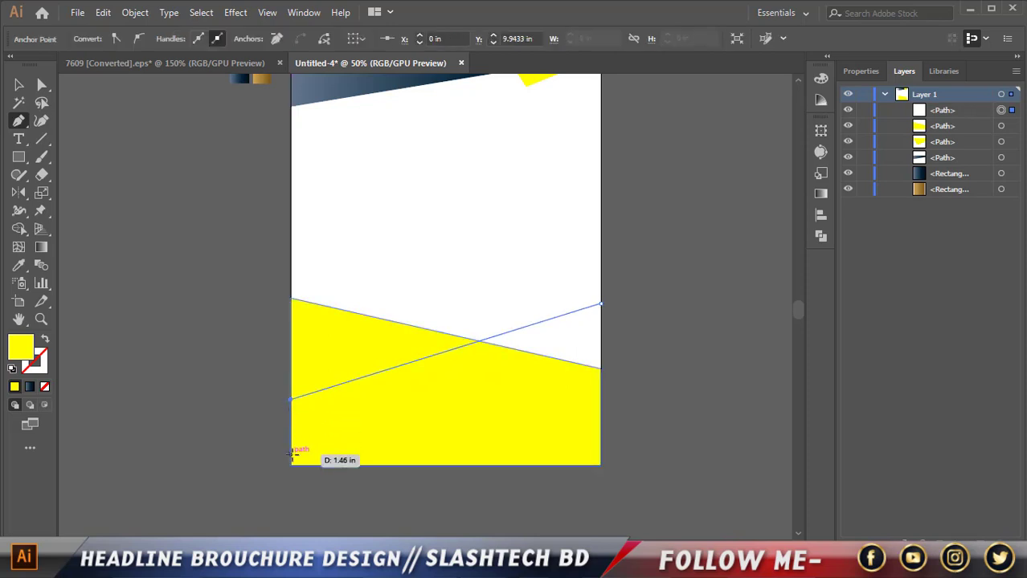
key("Escape")
left_click(291, 400)
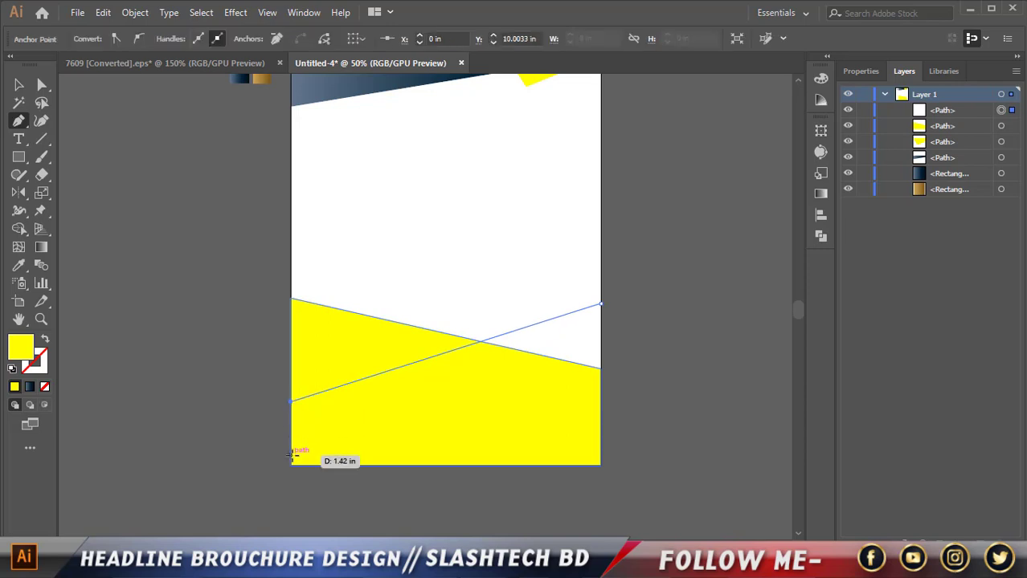
left_click(291, 464)
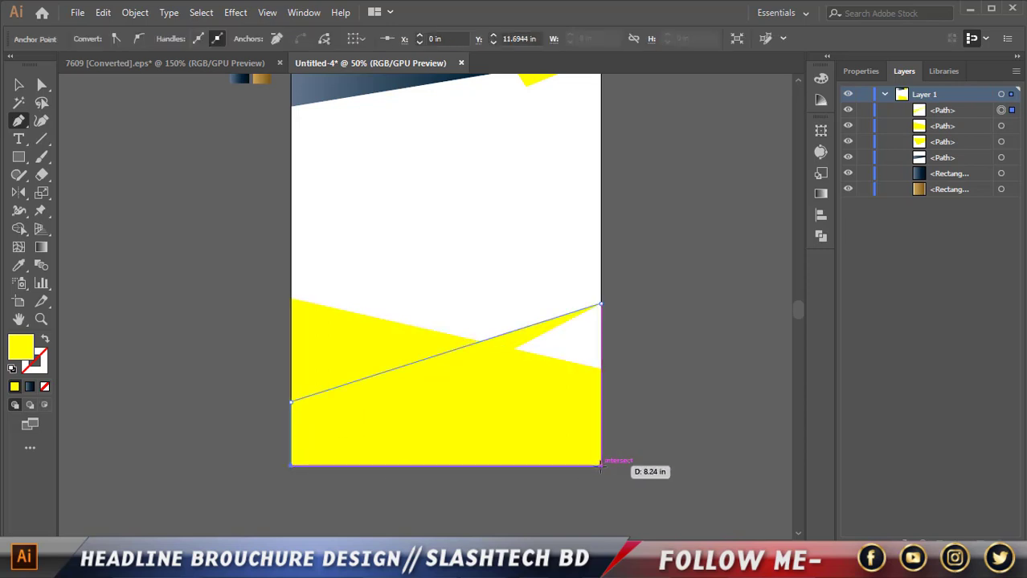
left_click(601, 464)
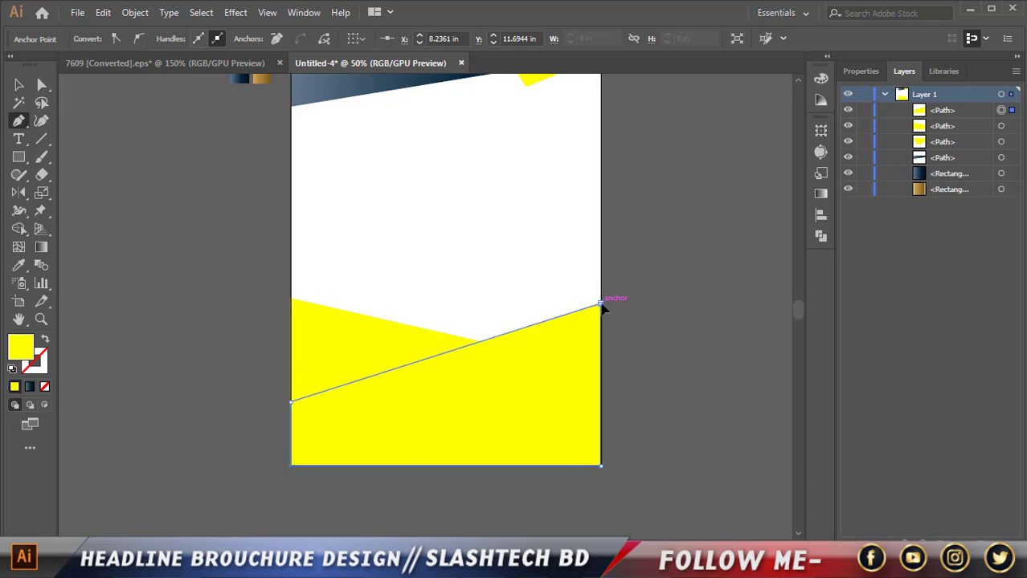
left_click(600, 305)
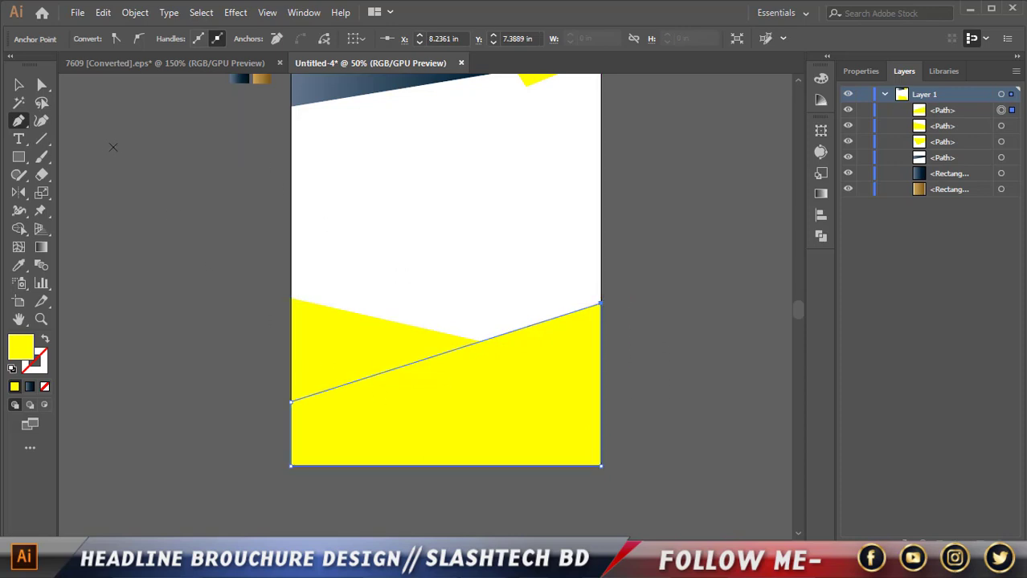
- Fill the new bottom shape with solid bright green and deselect it
key("v")
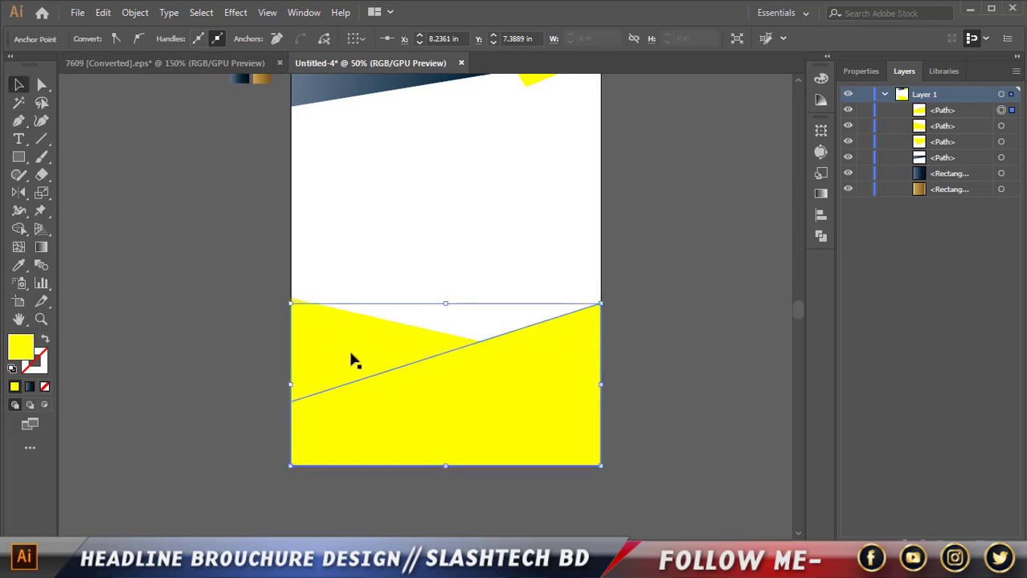
left_click(98, 40)
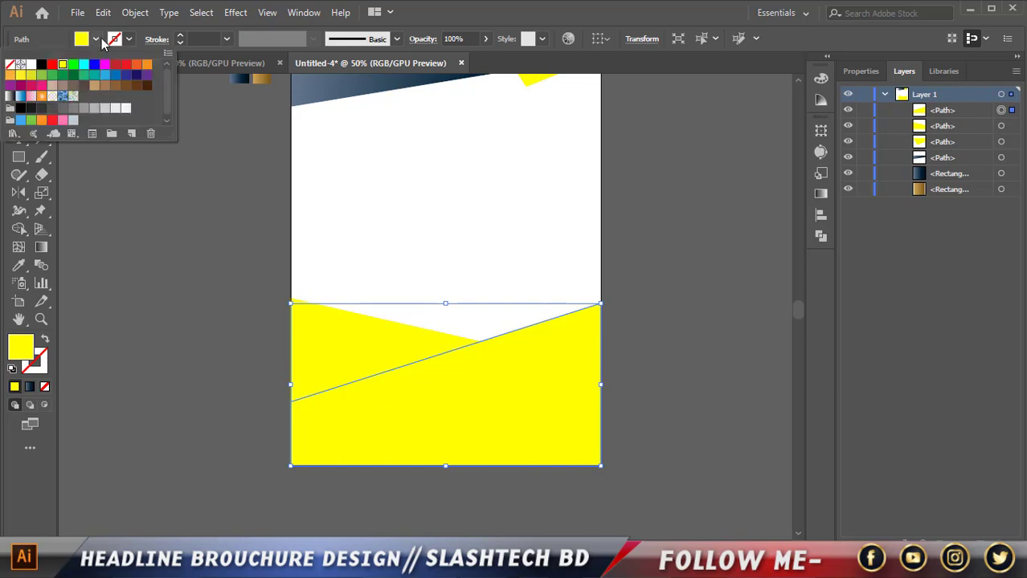
left_click(73, 70)
left_click(143, 282)
left_click(143, 283)
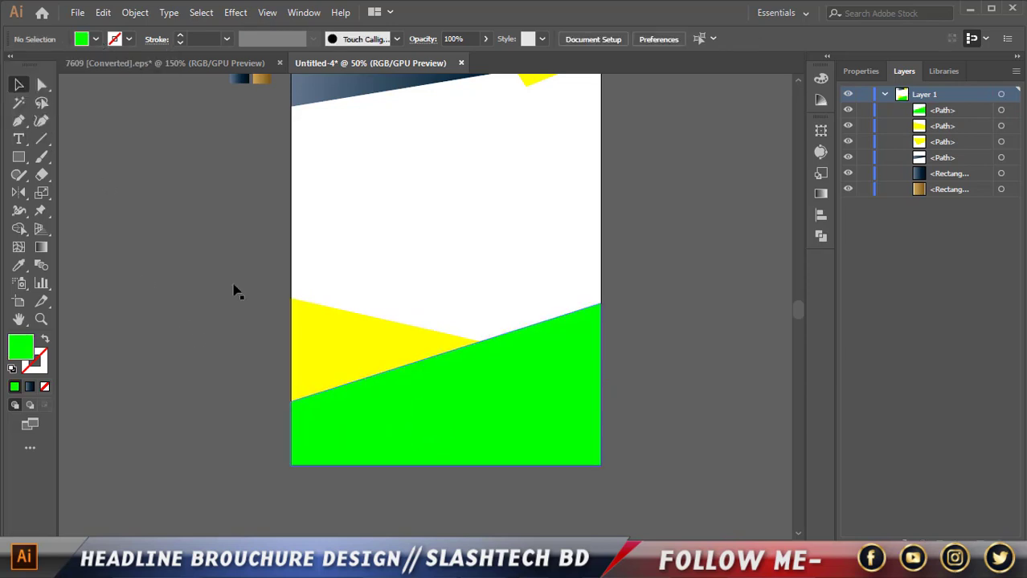
- Draw a four-sided Pen shape over the green one, its upper edge rising from Y 10 in on the left to about 8.47 in on the right
left_click(18, 121)
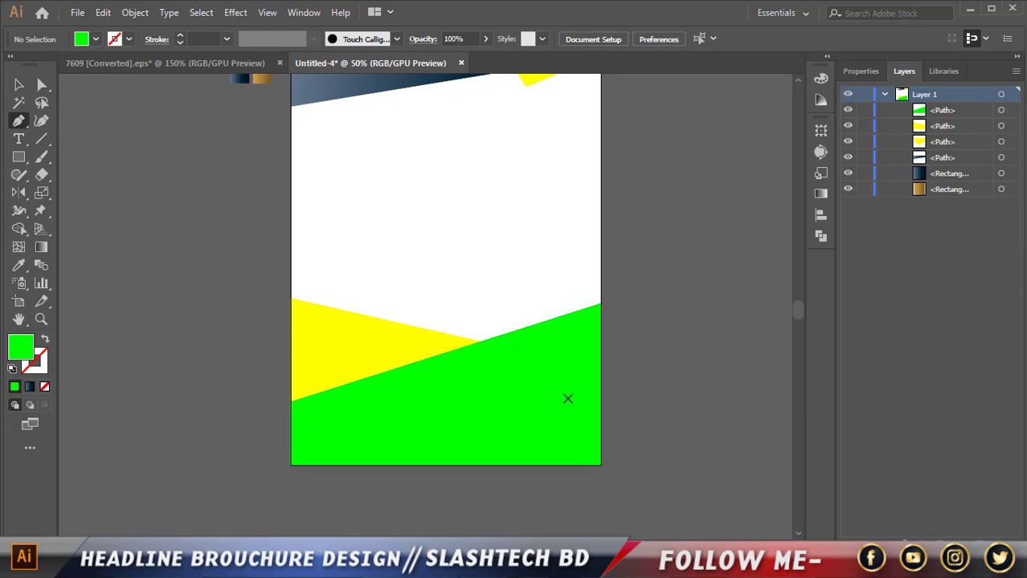
scroll(619, 348, "up", 1)
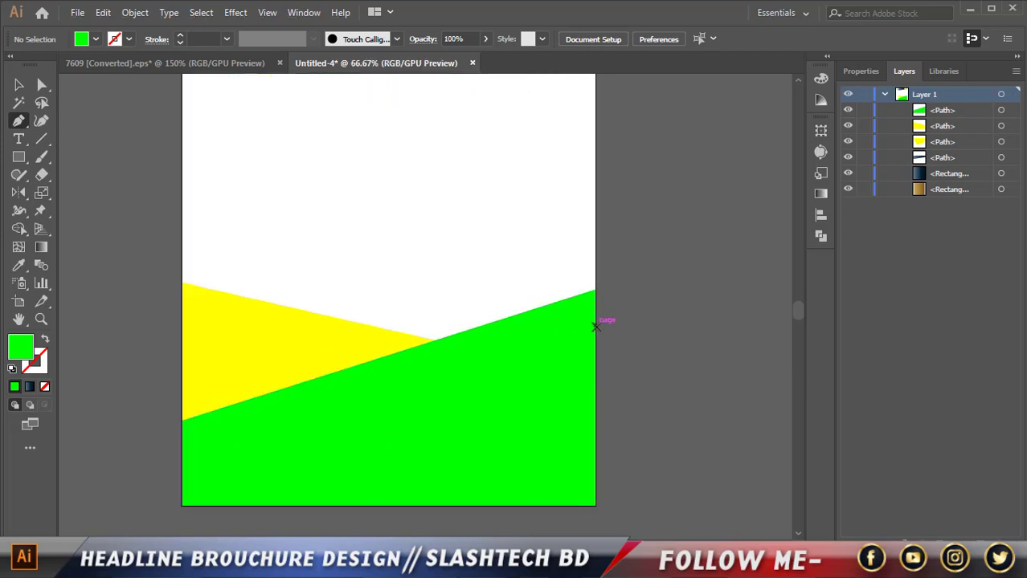
left_click(595, 343)
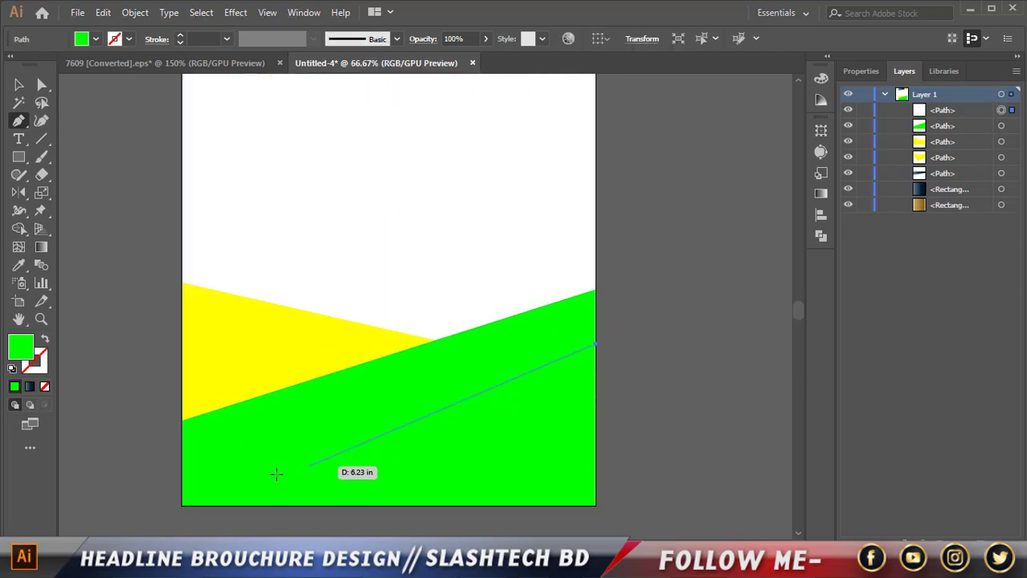
left_click(183, 419)
left_click(183, 503)
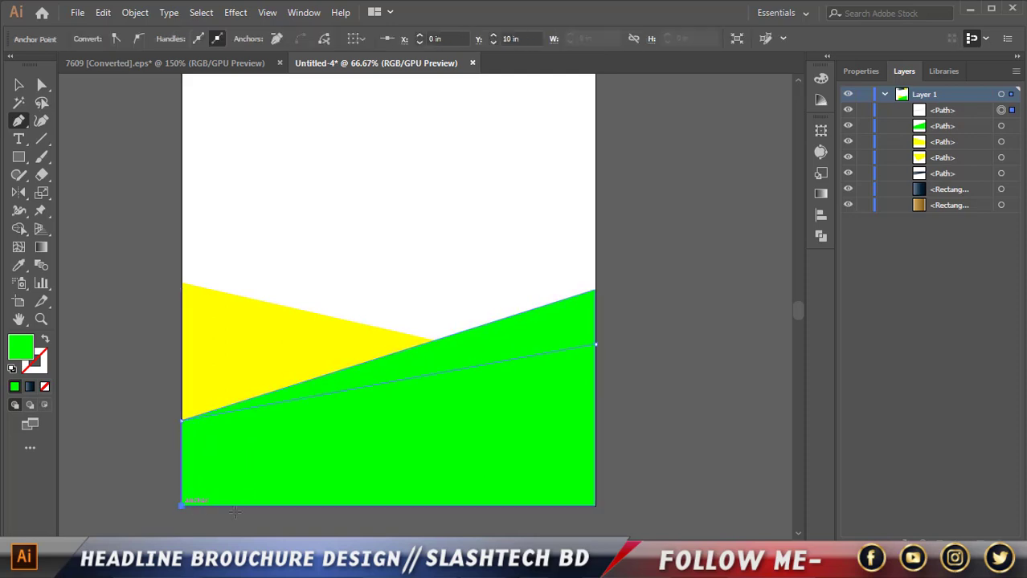
left_click(594, 504)
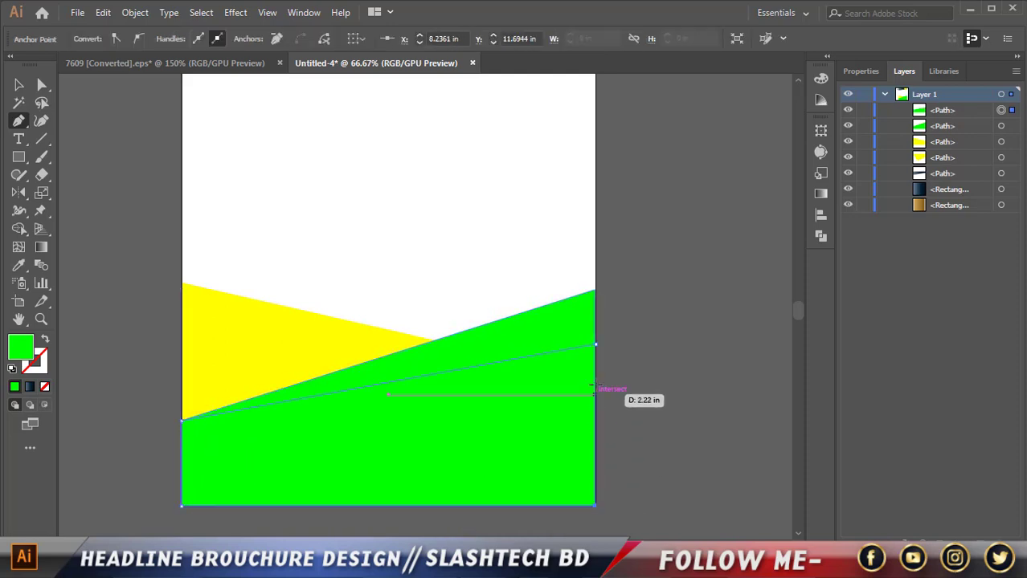
left_click(595, 345)
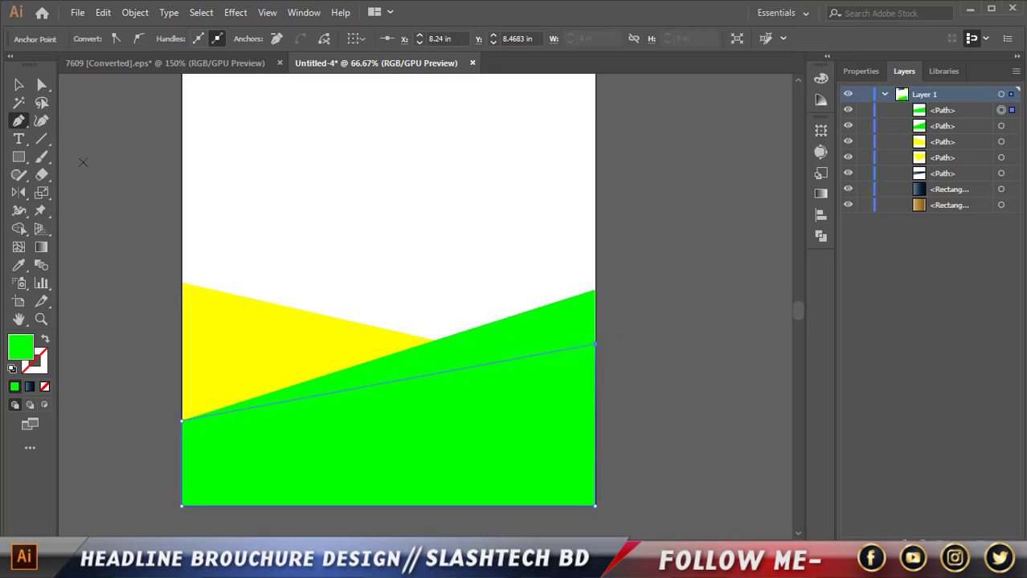
- Fill the newest bottom shape with solid cyan and deselect it
left_click(18, 85)
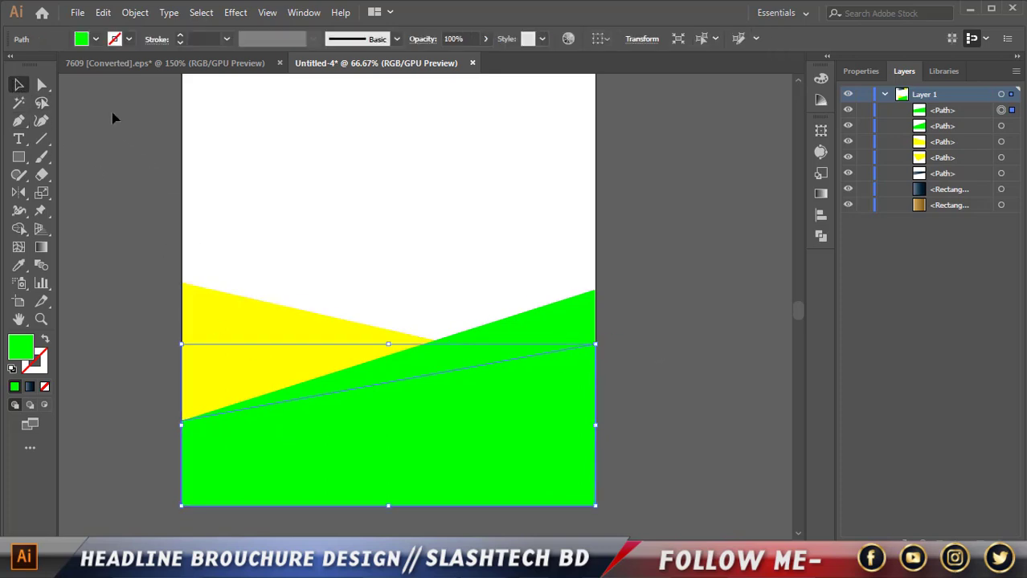
left_click(95, 39)
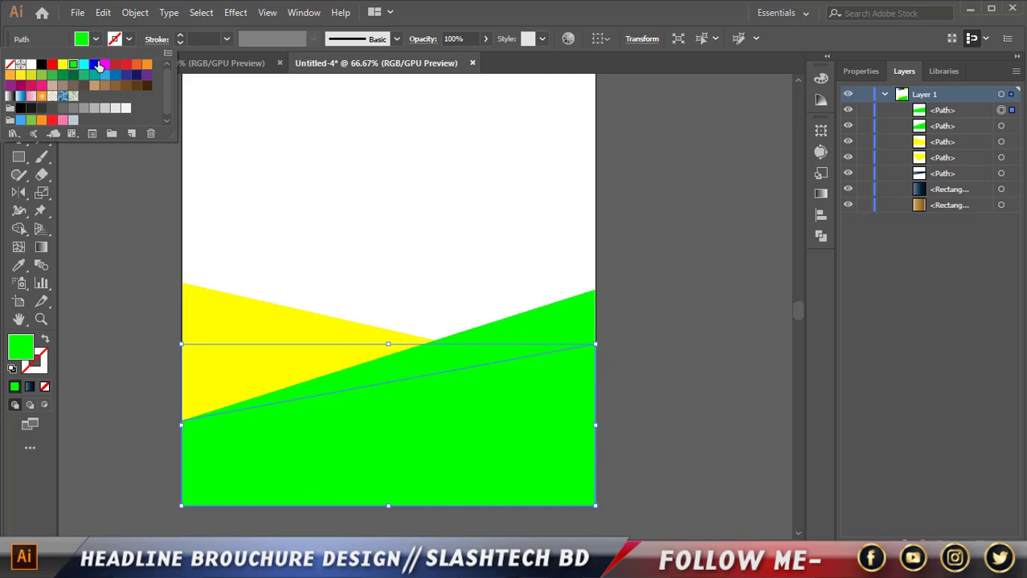
left_click(84, 64)
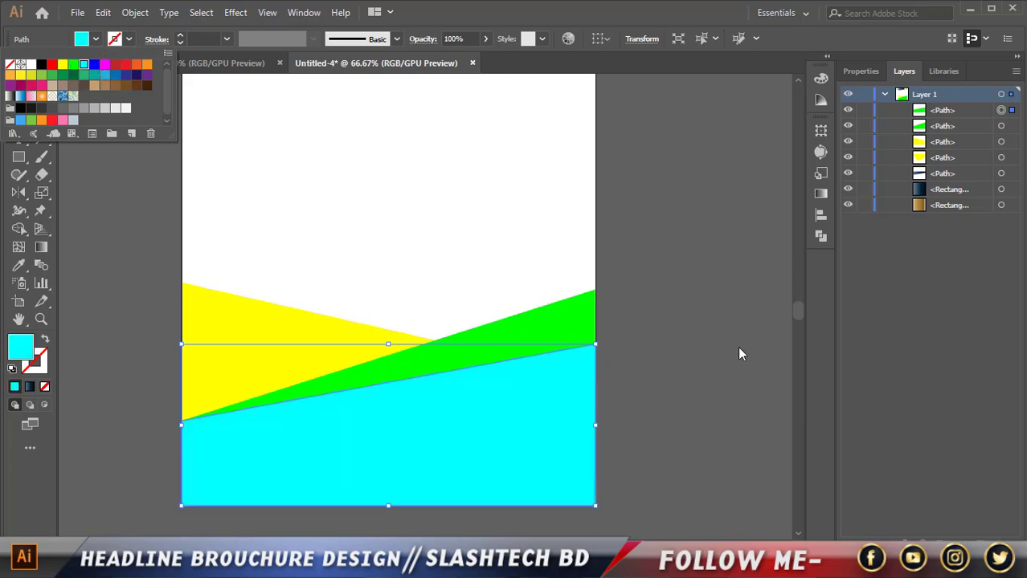
left_click(707, 345)
left_click(699, 346)
scroll(673, 326, "down", 1)
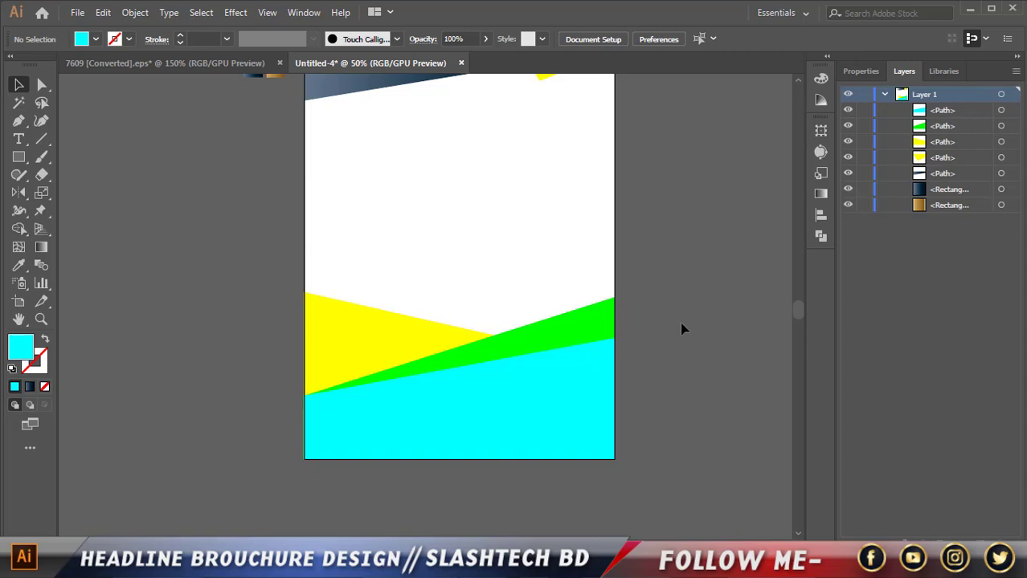
- Apply the navy gradient from the sample square beside the page to the bottom yellow and cyan shapes, and deselect them
scroll(309, 406, "up", 1)
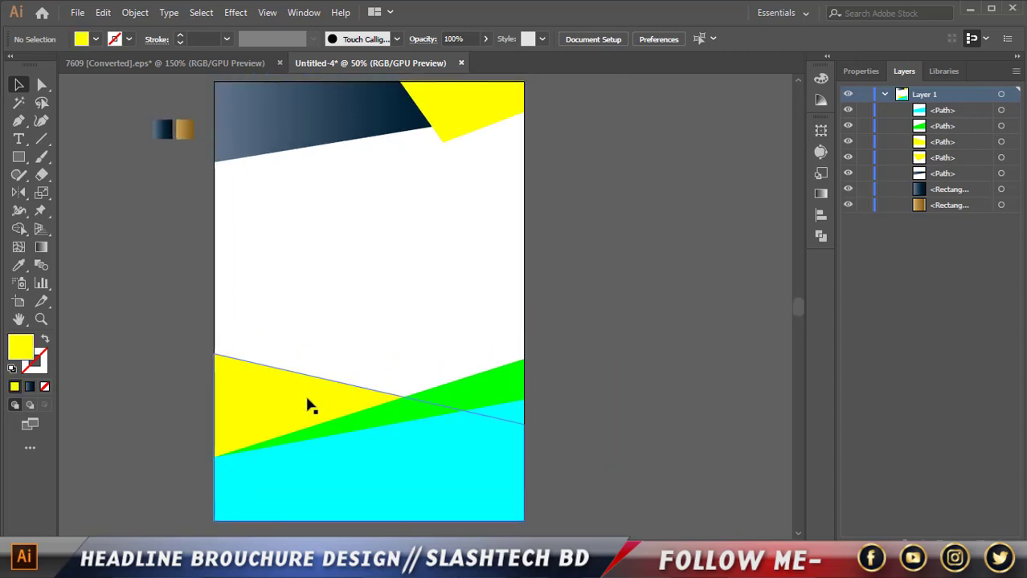
left_click(304, 406)
left_click(381, 498, "shift")
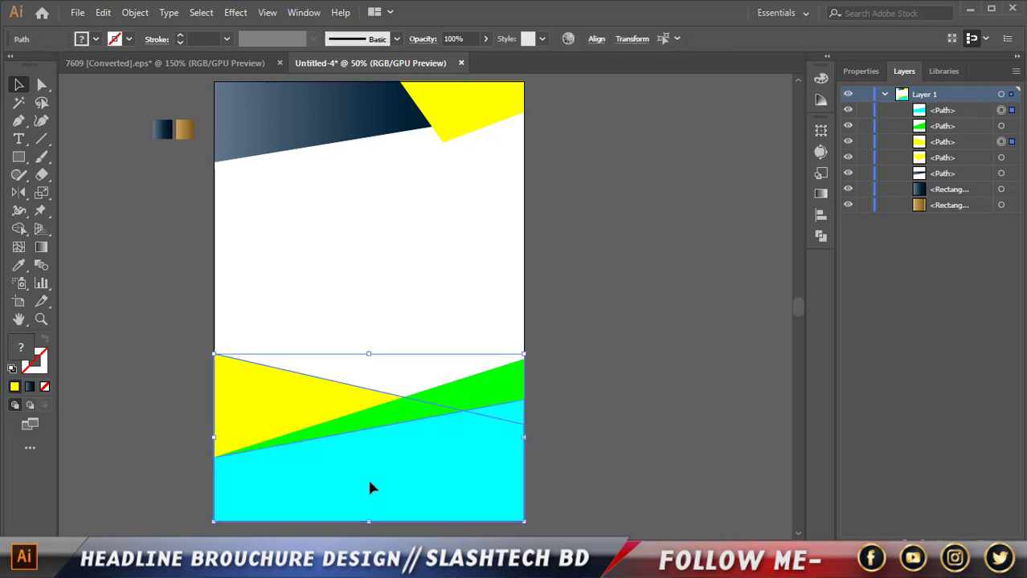
left_click(18, 265)
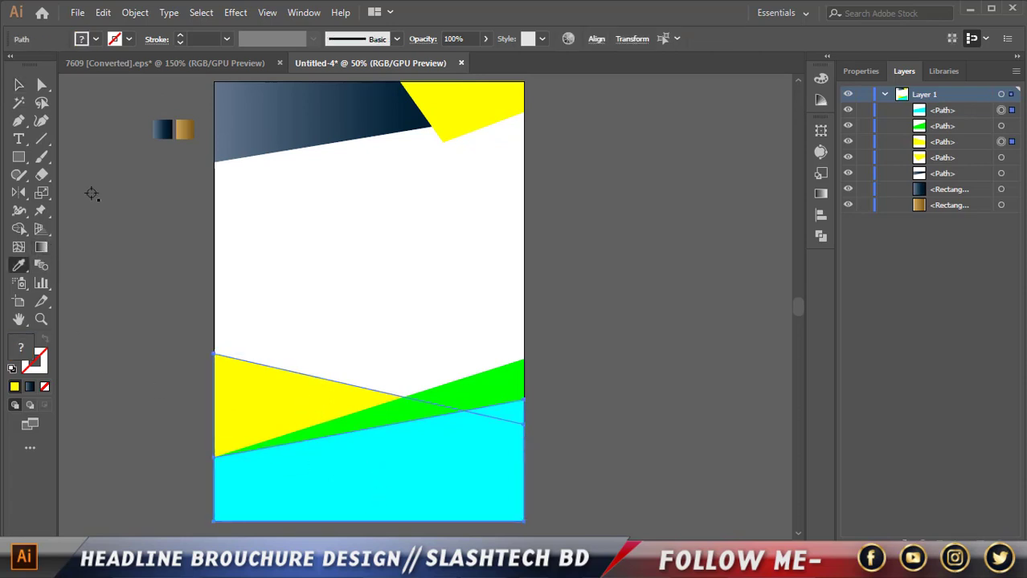
left_click(167, 131)
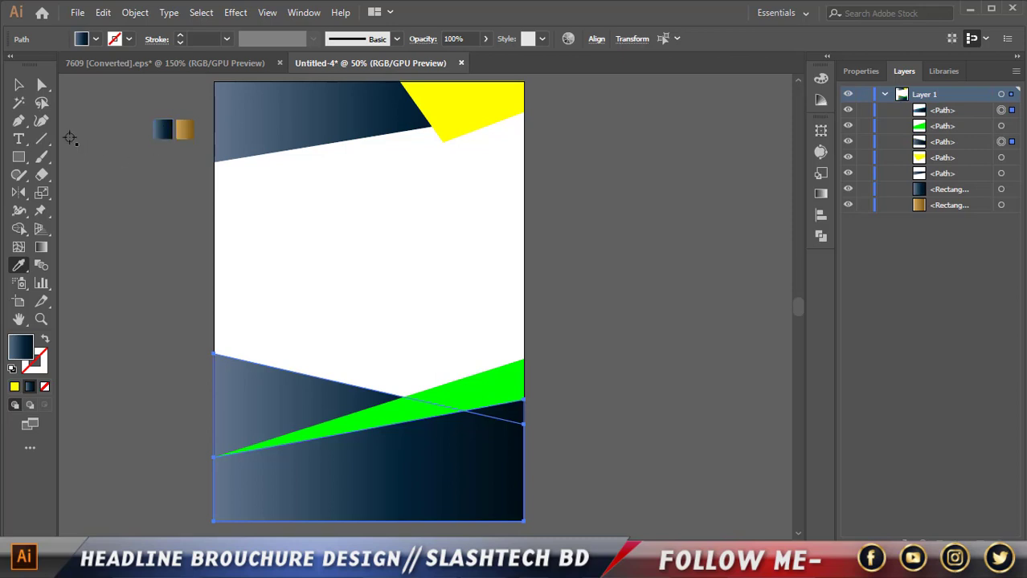
left_click(19, 85)
key("ctrl+shift+a")
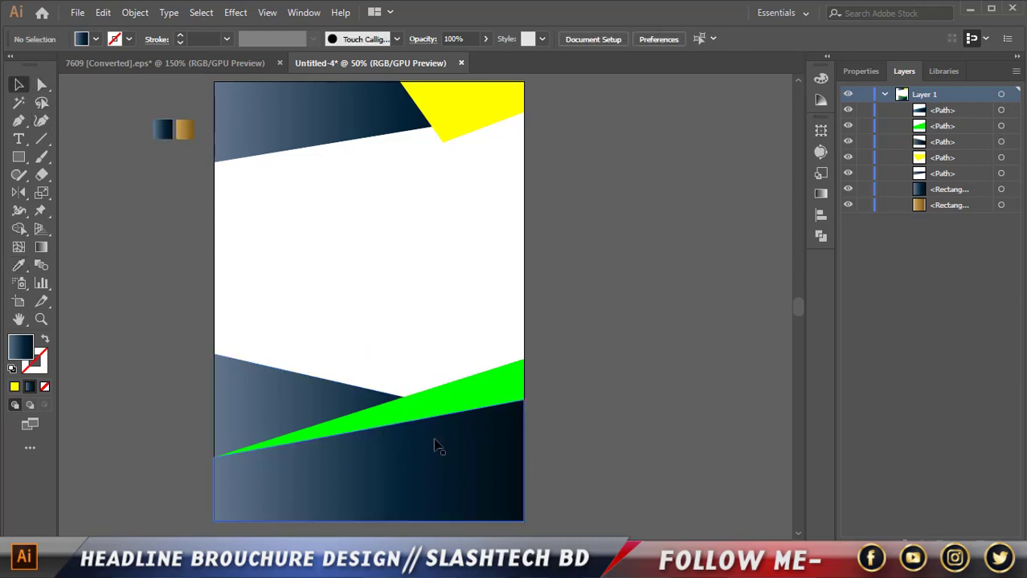
- Apply the gold gradient from the sample square to the green strip and the yellow upper-right shape, and deselect them
scroll(469, 472, "up", 1)
scroll(470, 474, "down", 2)
left_click(476, 396)
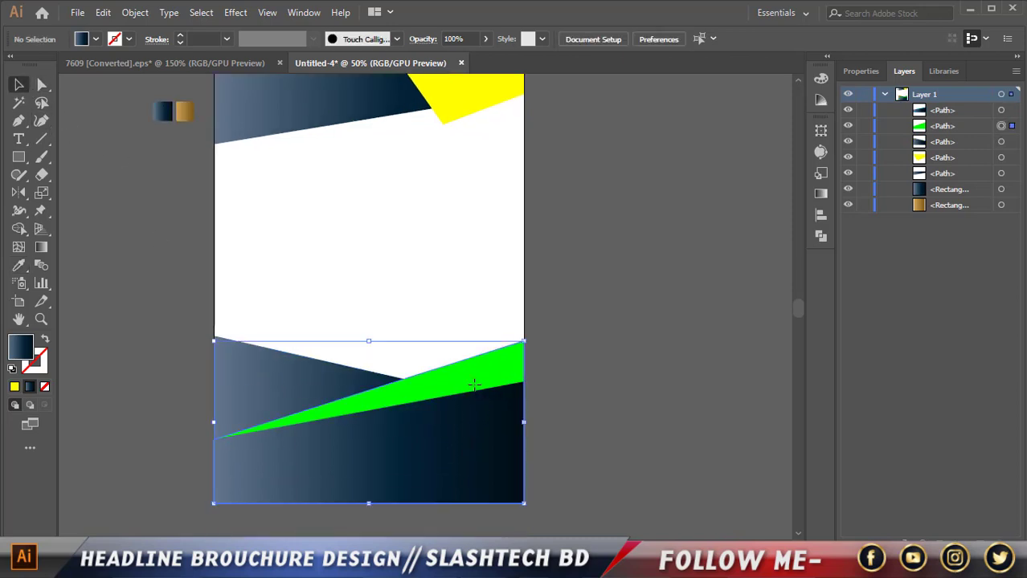
left_click(462, 113, "shift")
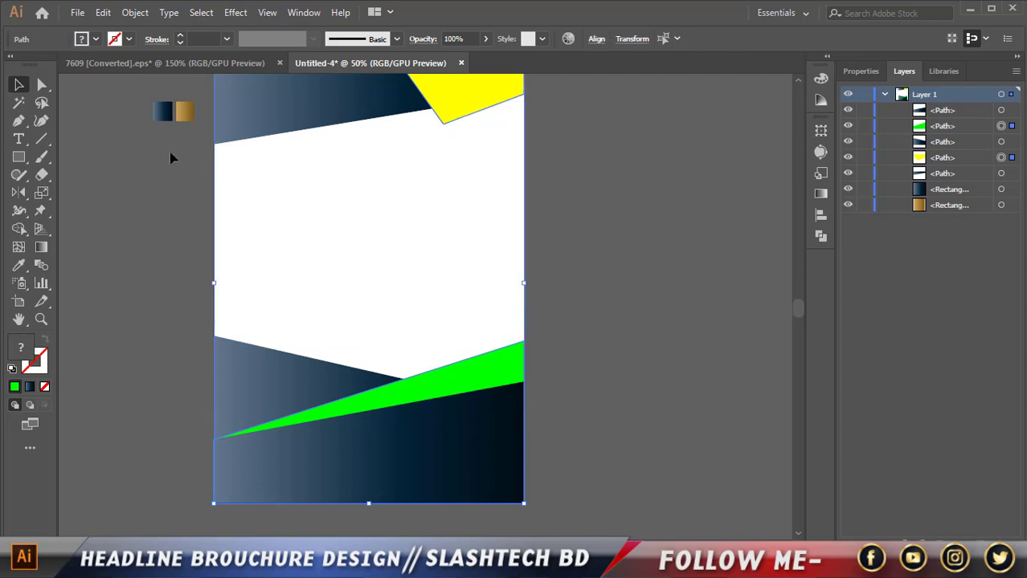
key("i")
left_click(184, 111)
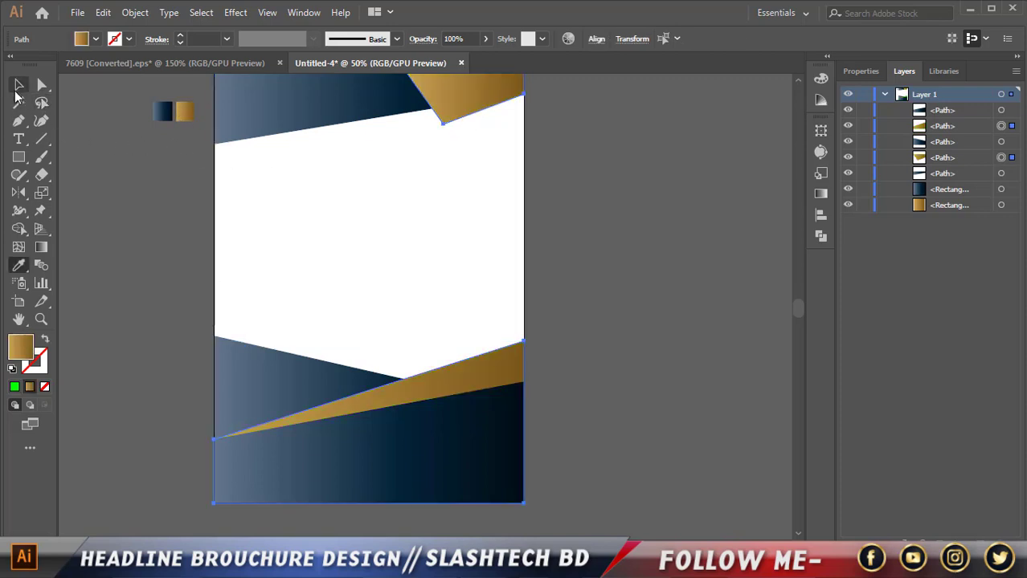
left_click(18, 88)
left_click(120, 212)
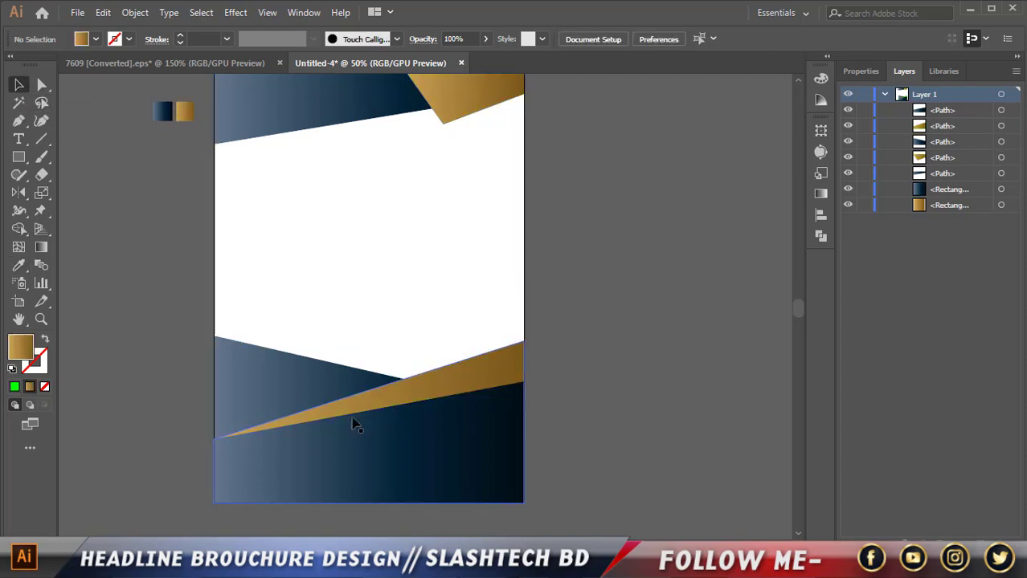
- Move the dark end stop of the upper-right gold shape's gradient to about 83.8% and deselect the shape
left_click(453, 119)
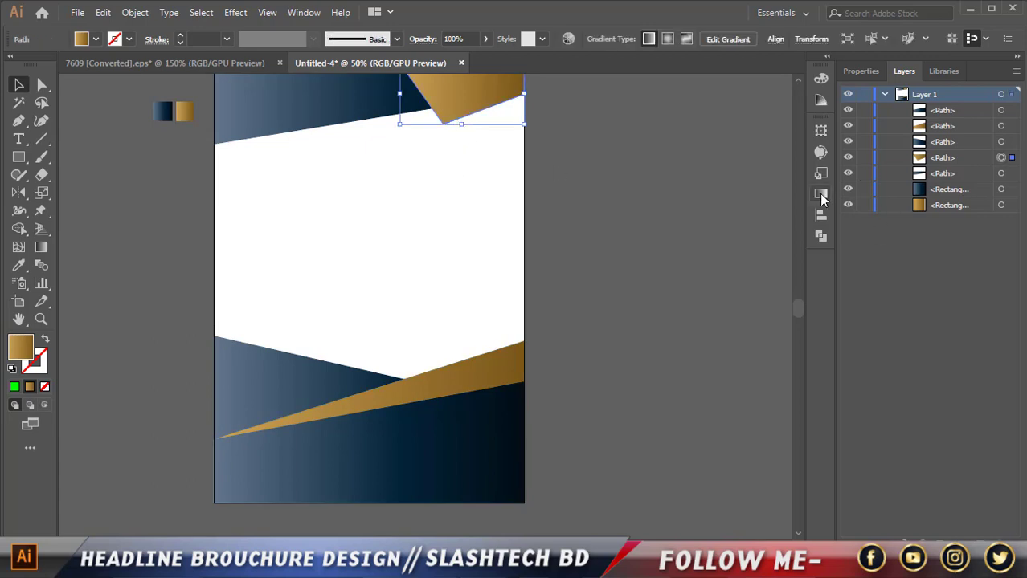
left_click(820, 196)
left_click_drag(774, 265, 754, 268)
scroll(563, 297, "up", 1)
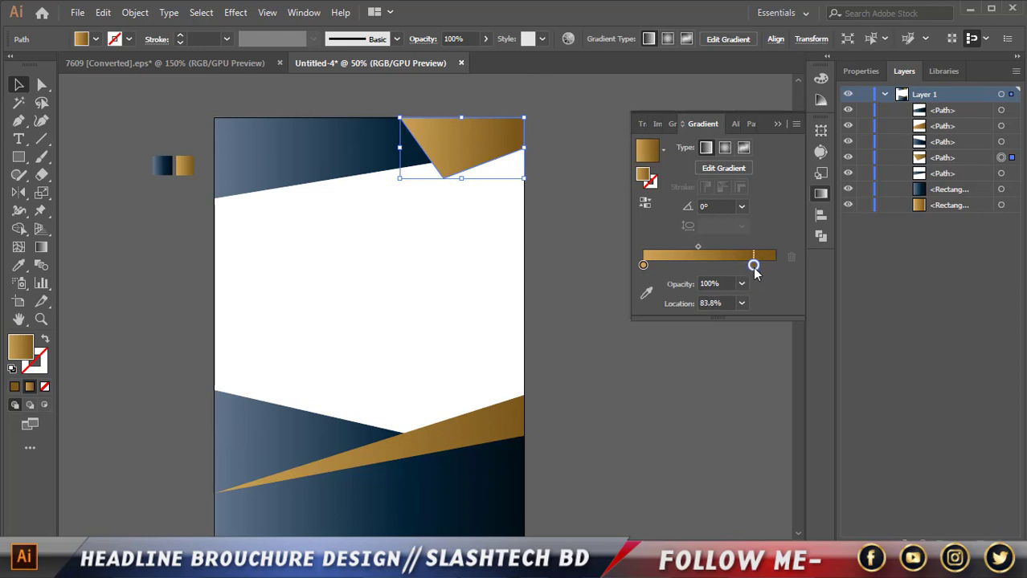
left_click(611, 354)
- Move the dark stop of the bottom gold strip's gradient slightly inward, shift its midpoint to about 64.2%, and deselect the strip
left_click(486, 432)
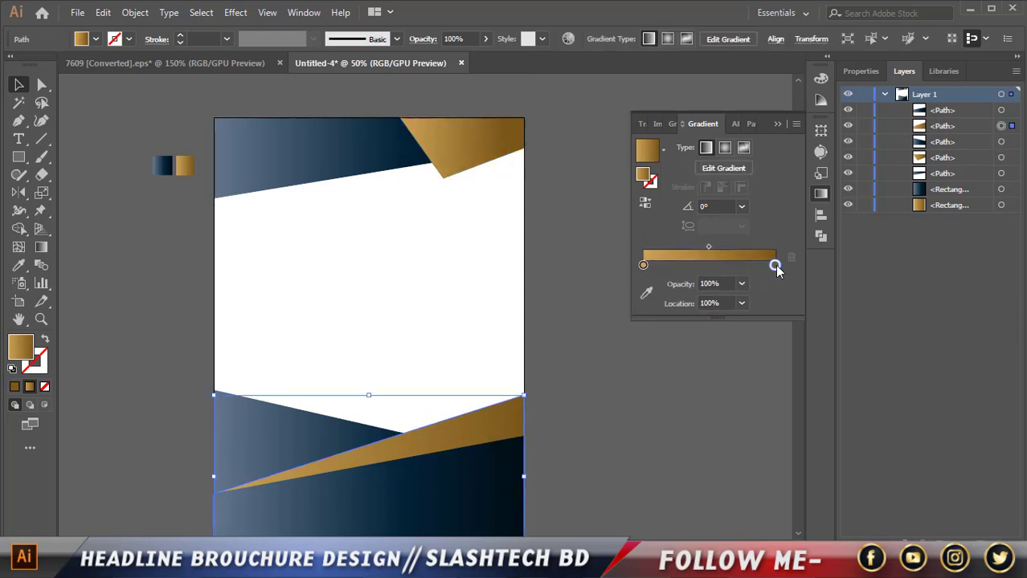
left_click_drag(774, 266, 768, 266)
left_click_drag(705, 246, 730, 246)
left_click_drag(716, 247, 724, 246)
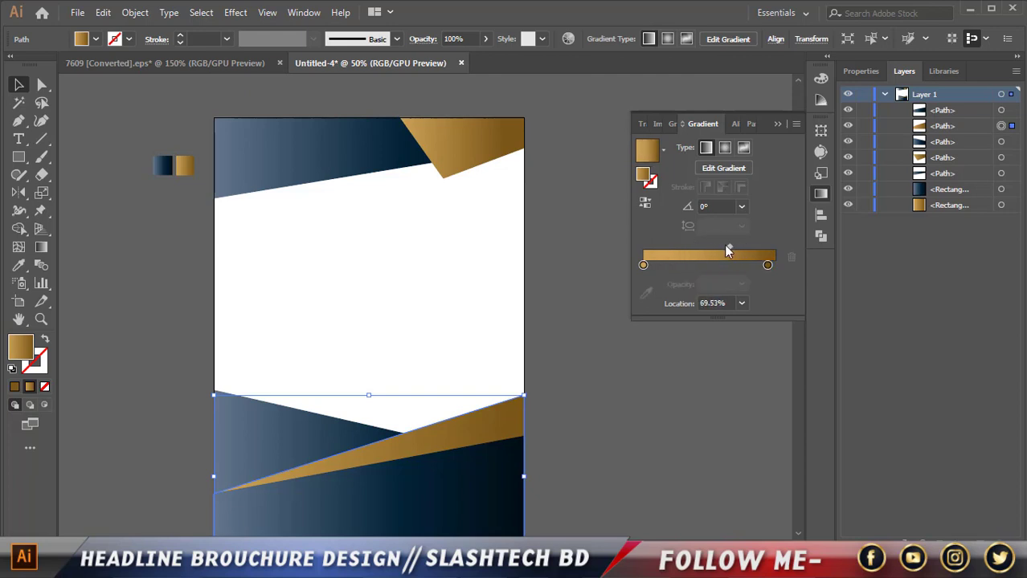
left_click(596, 284)
scroll(596, 284, "down", 2)
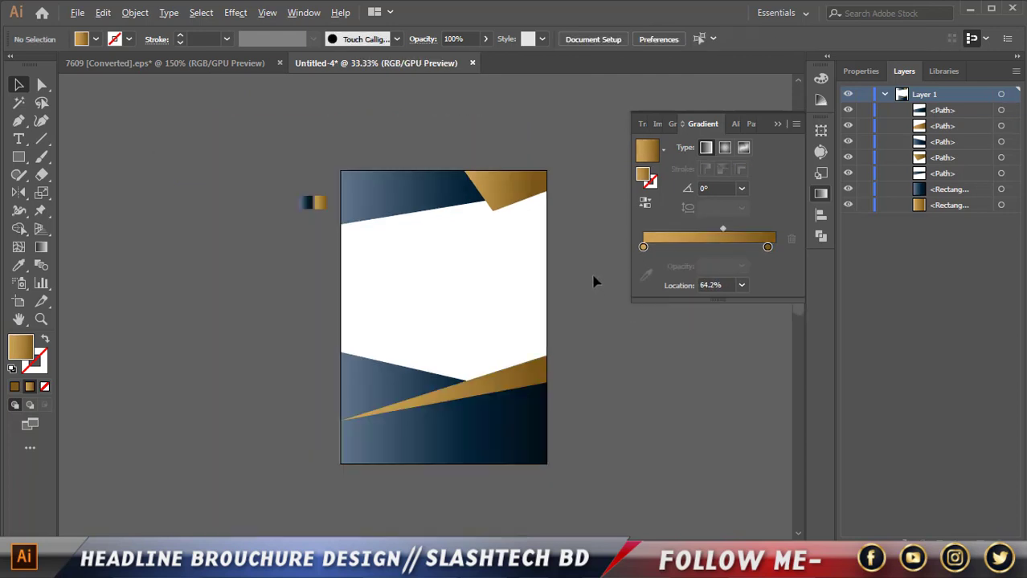
- Shift the gradient midpoint of the upper-right gold shape to about 70.94% and deselect the shape
scroll(596, 284, "up", 2)
left_click(469, 165)
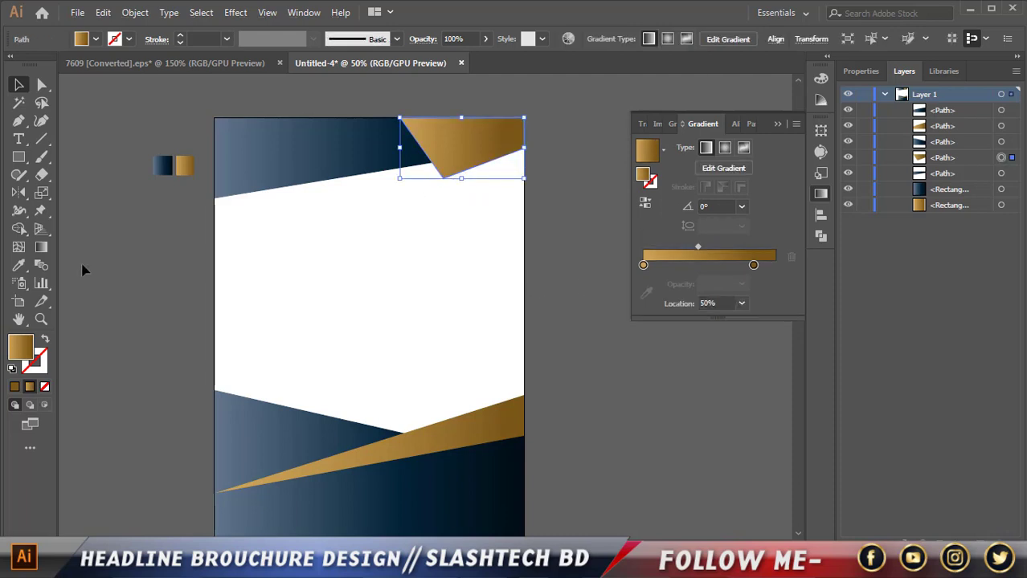
left_click(41, 248)
left_click_drag(452, 147, 474, 151)
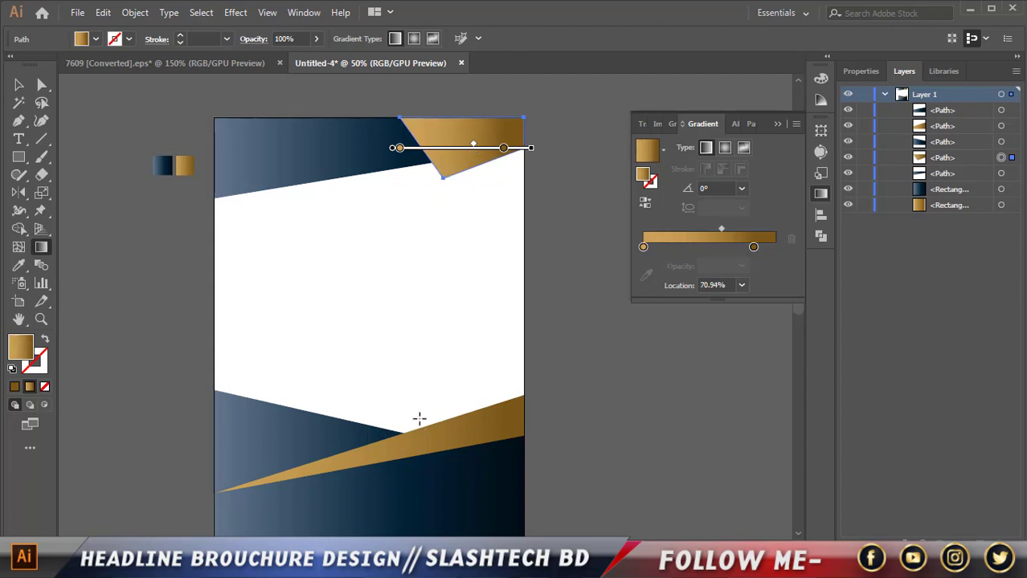
left_click_drag(414, 411, 428, 433)
key("ctrl+z")
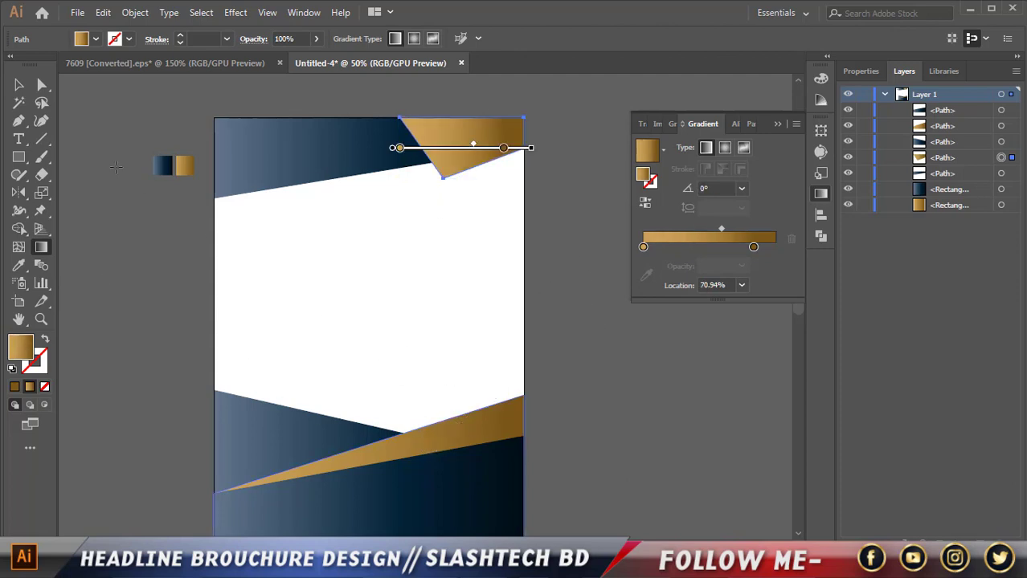
key("v")
left_click(122, 178)
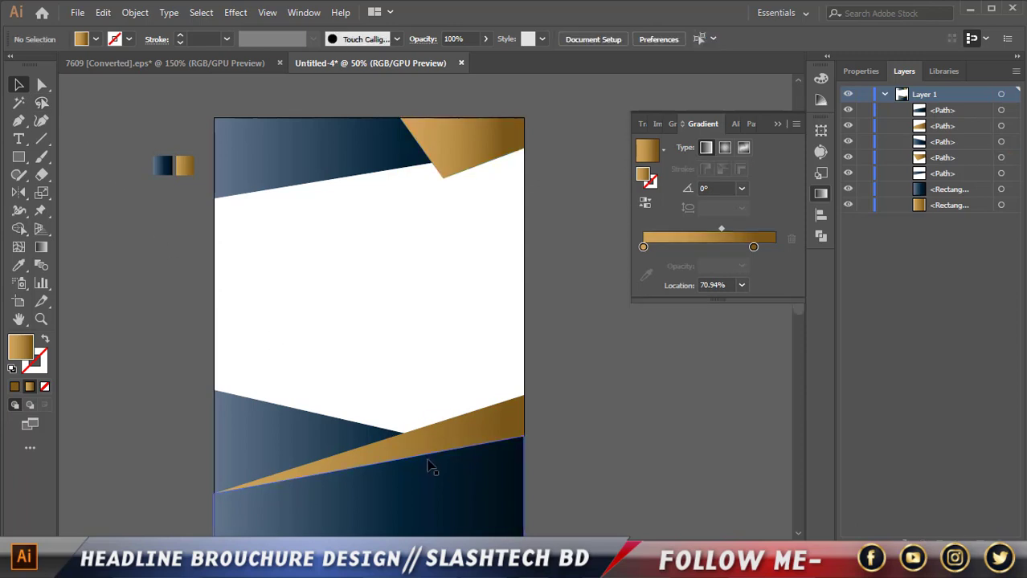
- Shift the gradient midpoint of the bottom gold strip to about 72.03% and deselect the strip
left_click(381, 451)
key("g")
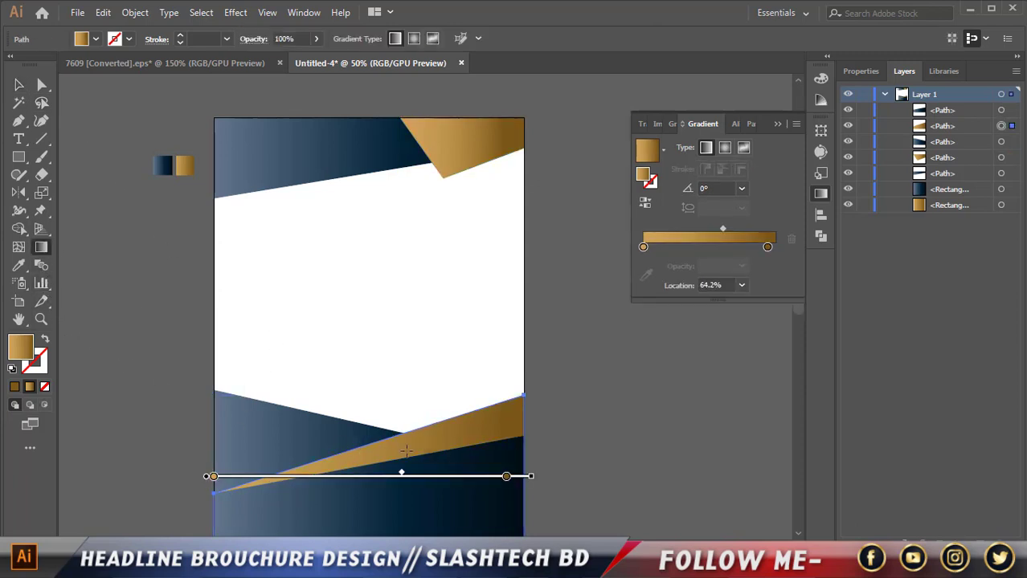
mouse_move(404, 477)
left_mouse_down()
mouse_move(380, 477)
mouse_move(419, 488)
left_mouse_up()
left_click(18, 85)
left_click(94, 133)
scroll(161, 161, "down", 1)
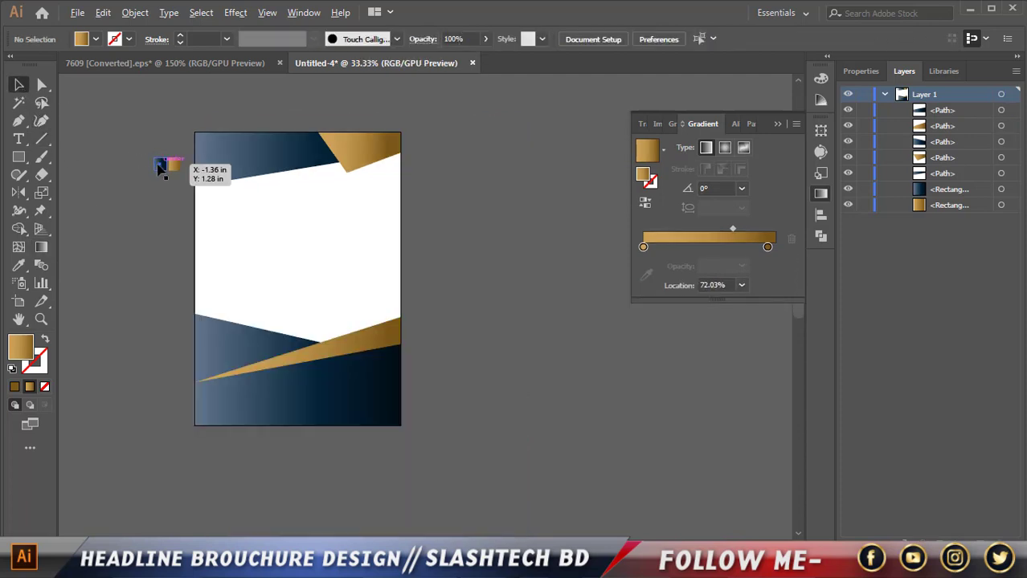
- Check the gradients of the bottom shapes up close and collapse the floating gradient settings
scroll(148, 377, "up", 3)
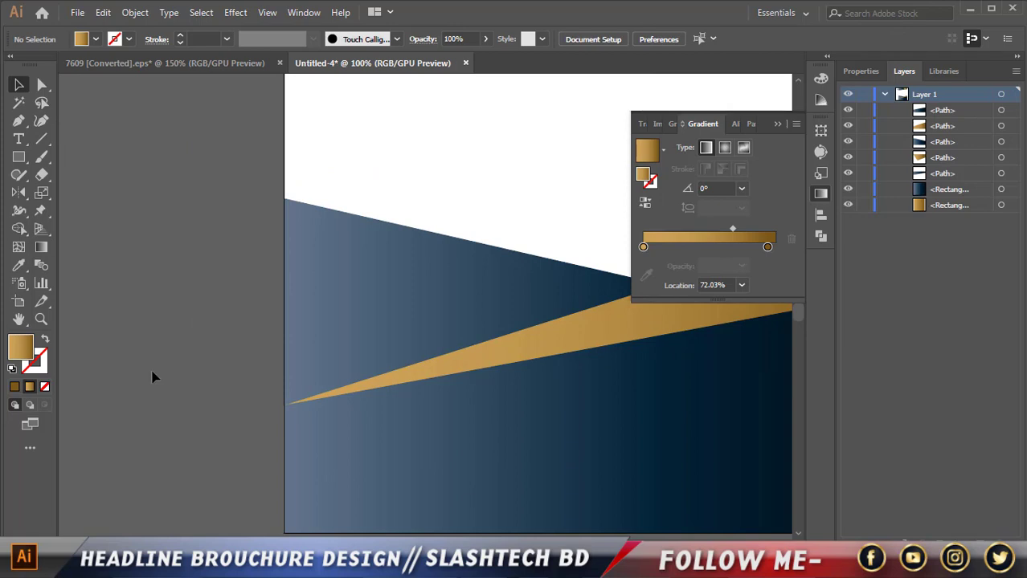
scroll(320, 408, "up", 1)
scroll(265, 386, "down", 2)
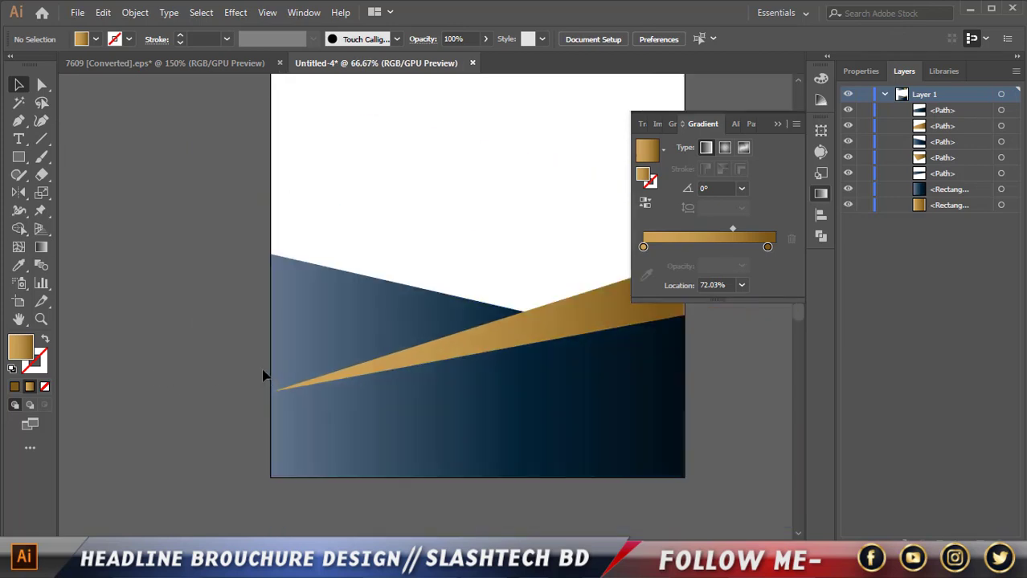
scroll(271, 366, "down", 1)
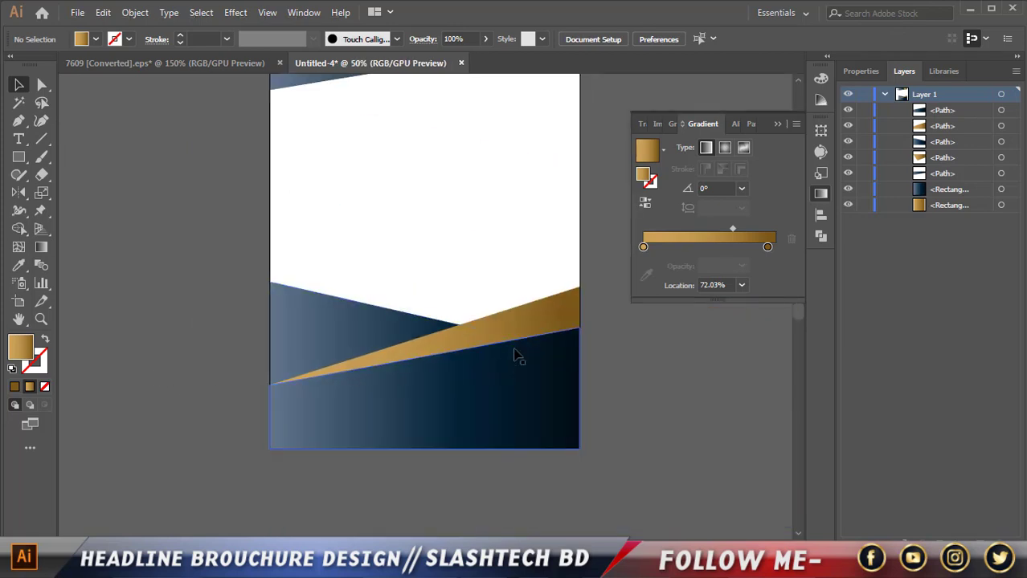
scroll(495, 306, "up", 1)
scroll(490, 321, "up", 1)
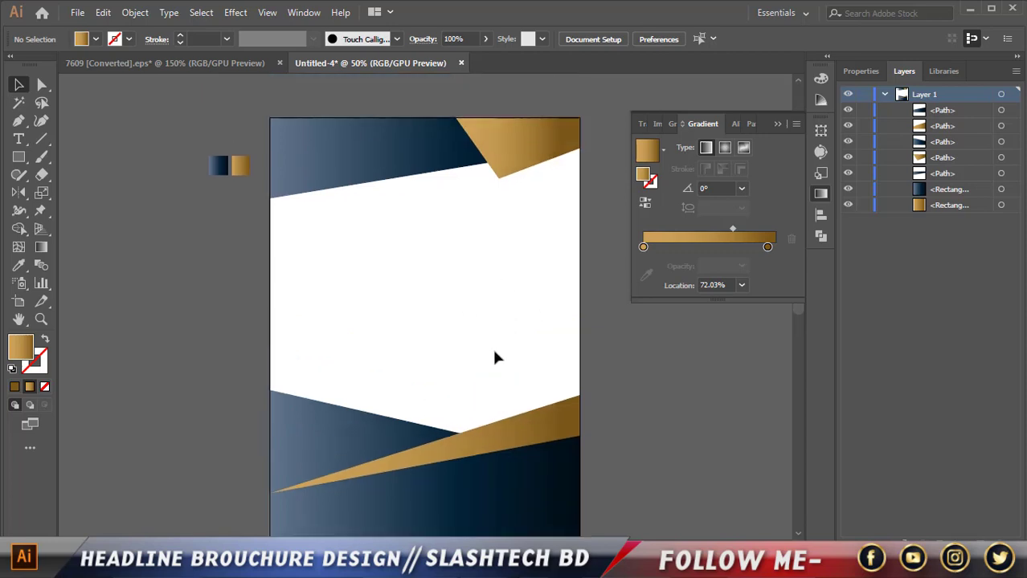
scroll(496, 341, "up", 1)
left_click(778, 125)
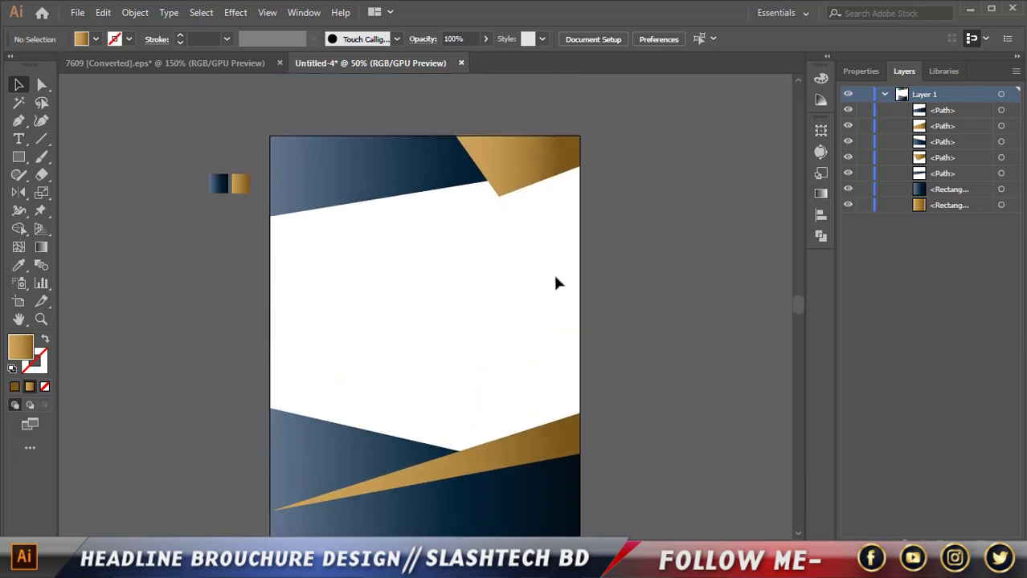
- Shift the first gradient midpoint of the top navy shape closer to its light end stop
scroll(550, 276, "down", 1)
left_click(339, 145)
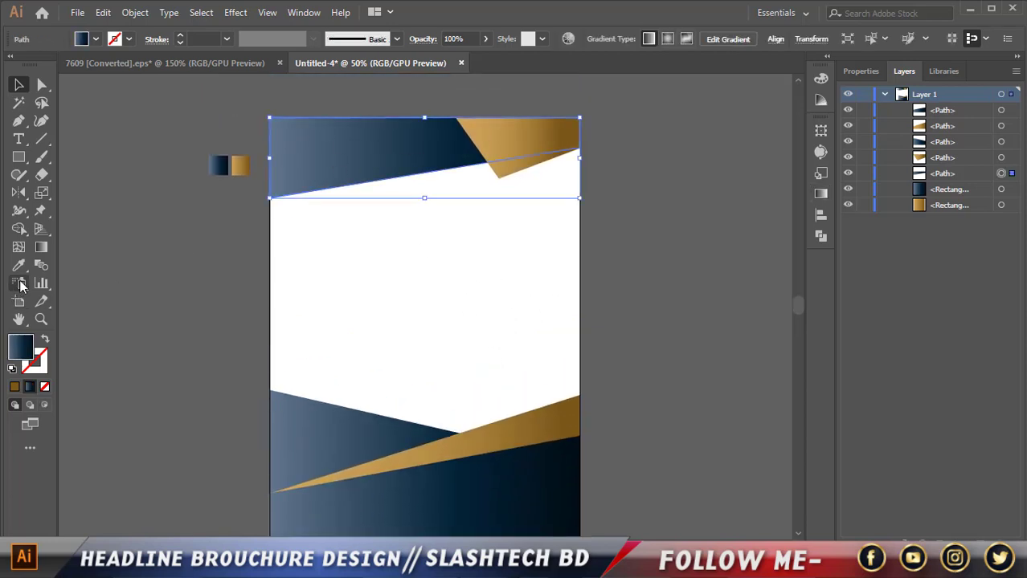
left_click(41, 247)
left_click_drag(363, 157, 348, 158)
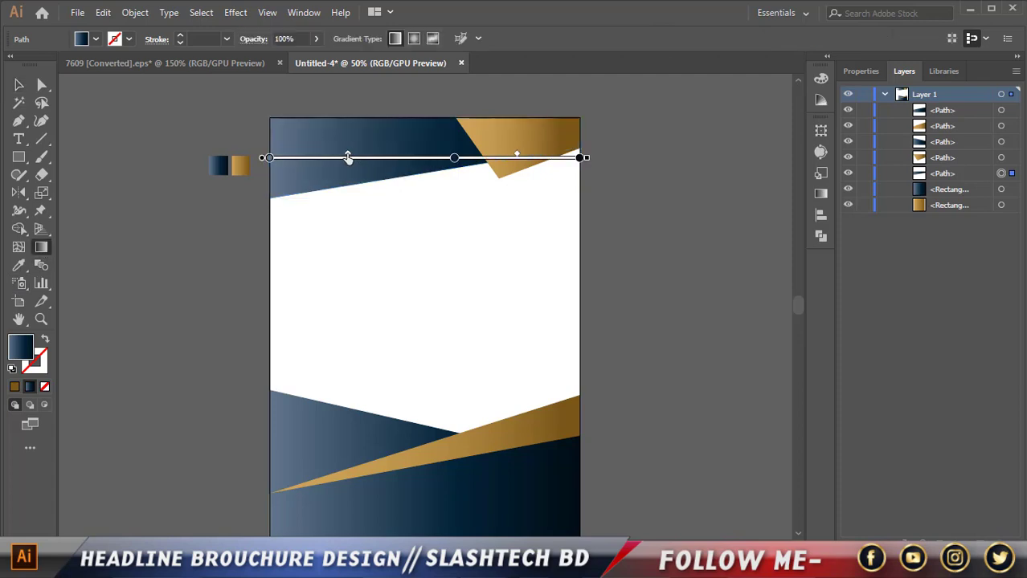
- Shift the first gradient midpoint of the navy shape behind the bottom gold strip closer to its light end stop
scroll(284, 215, "down", 2)
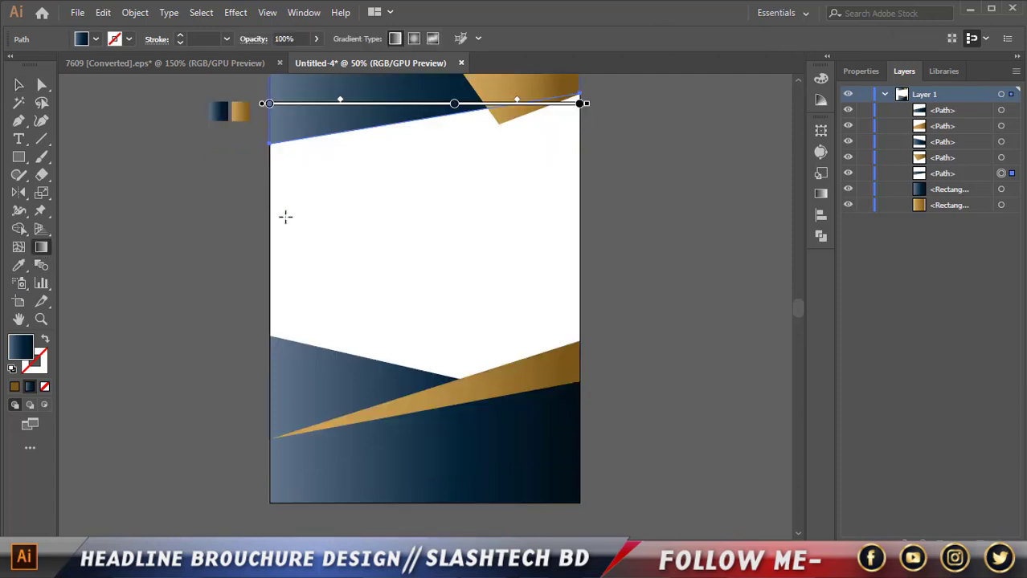
left_click(24, 87)
left_click(344, 401)
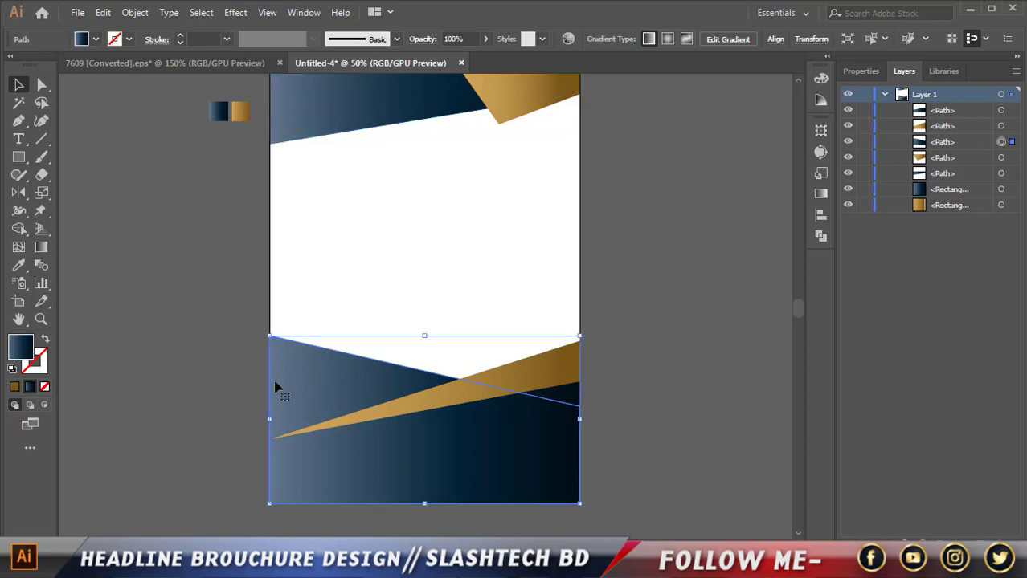
left_click(36, 251)
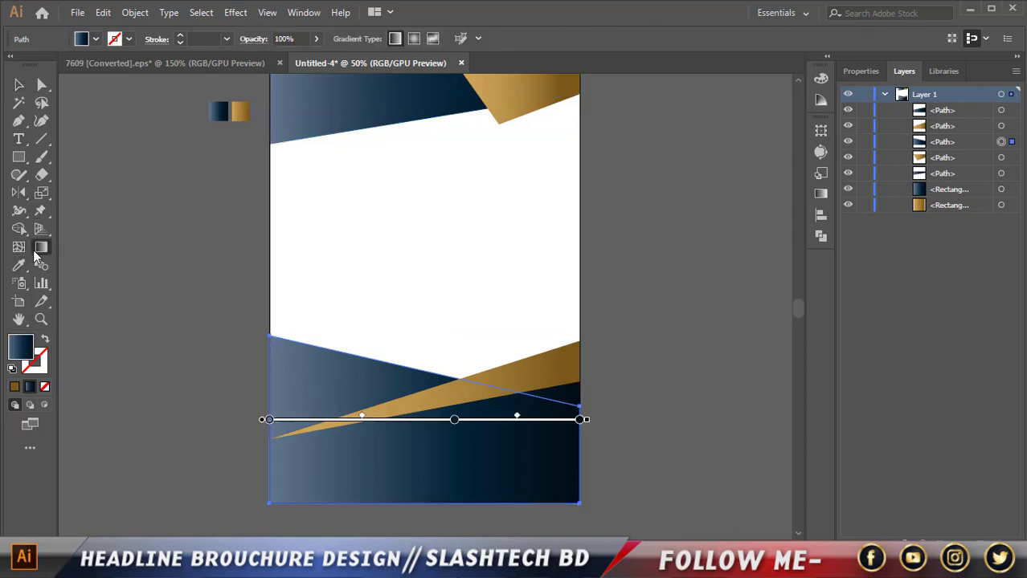
left_click_drag(353, 421, 310, 417)
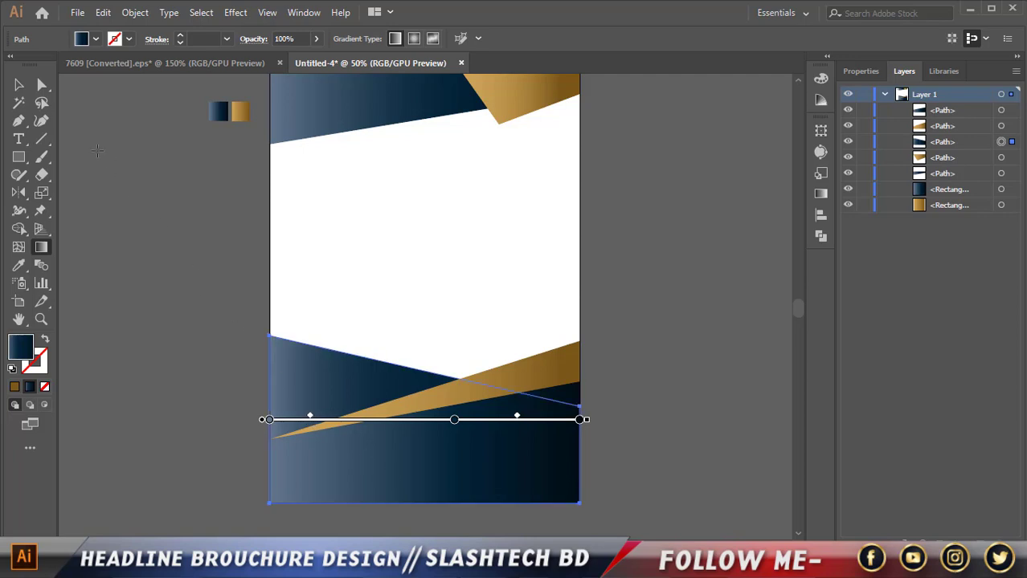
- Move both gradient midpoints of the lowest navy shape outward, toward its light and dark end stops, and deselect it
left_click(19, 85)
left_click(406, 475)
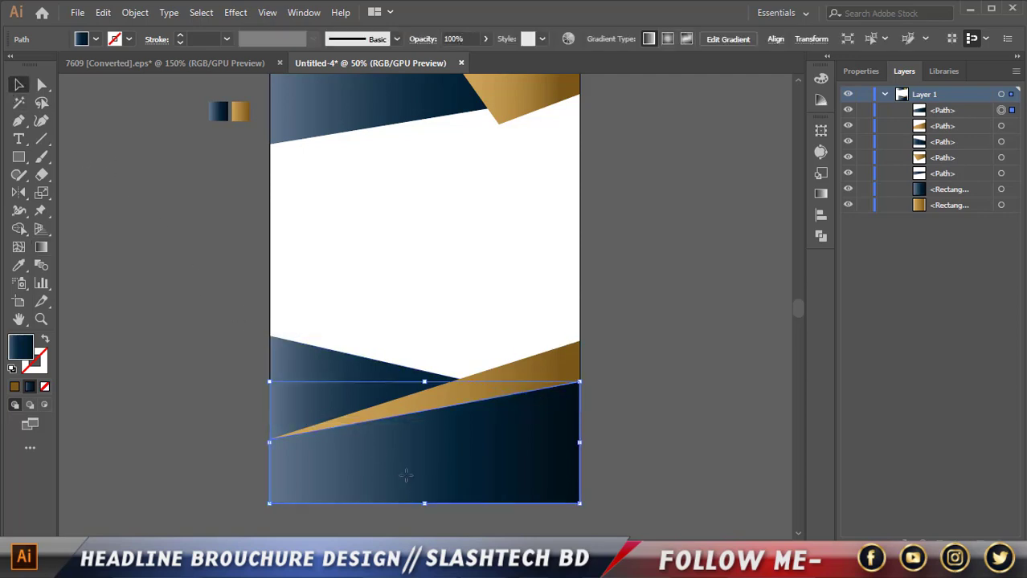
left_click(41, 248)
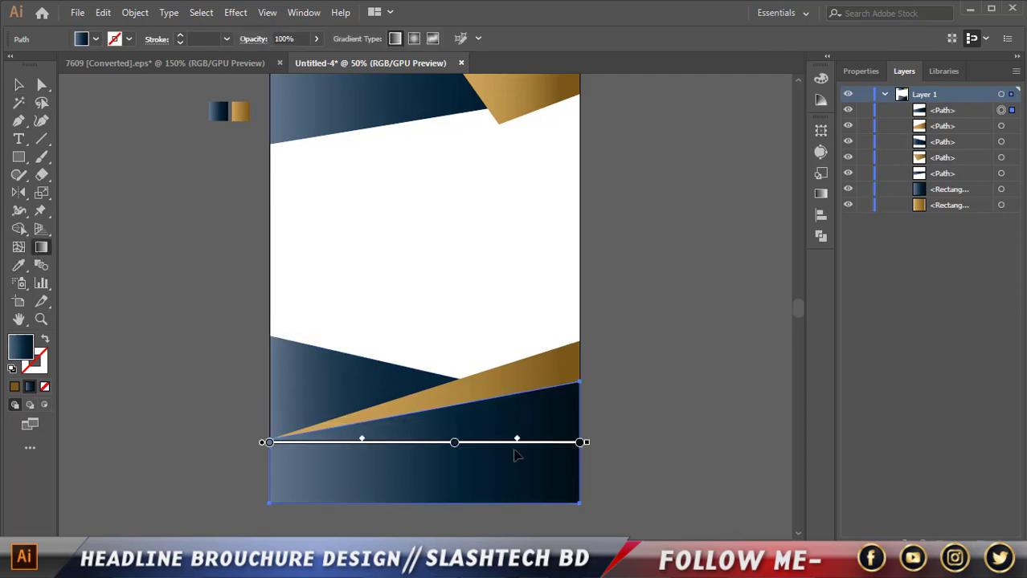
left_click_drag(517, 444, 536, 454)
left_click_drag(364, 445, 335, 446)
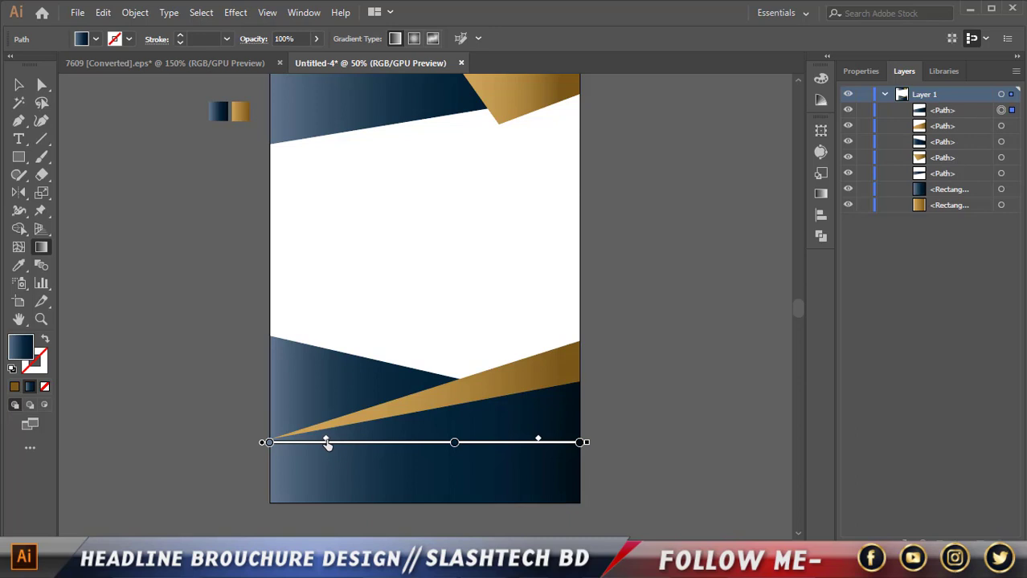
left_click(19, 85)
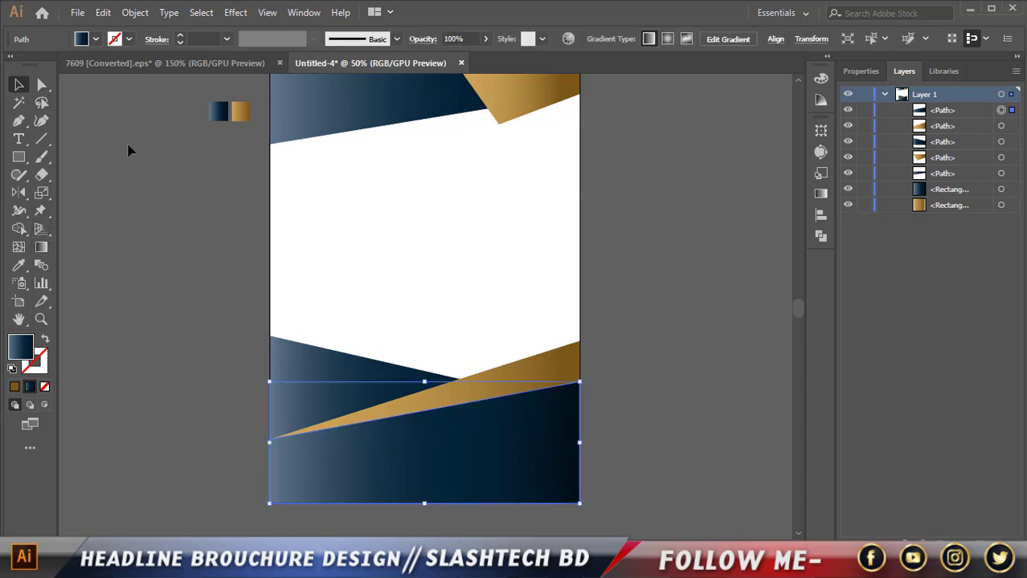
left_click(147, 182)
- Start a Drop Shadow effect on the bottom gold strip with the preview enabled
scroll(188, 203, "down", 2)
scroll(209, 221, "up", 1)
left_click_drag(289, 324, 345, 345)
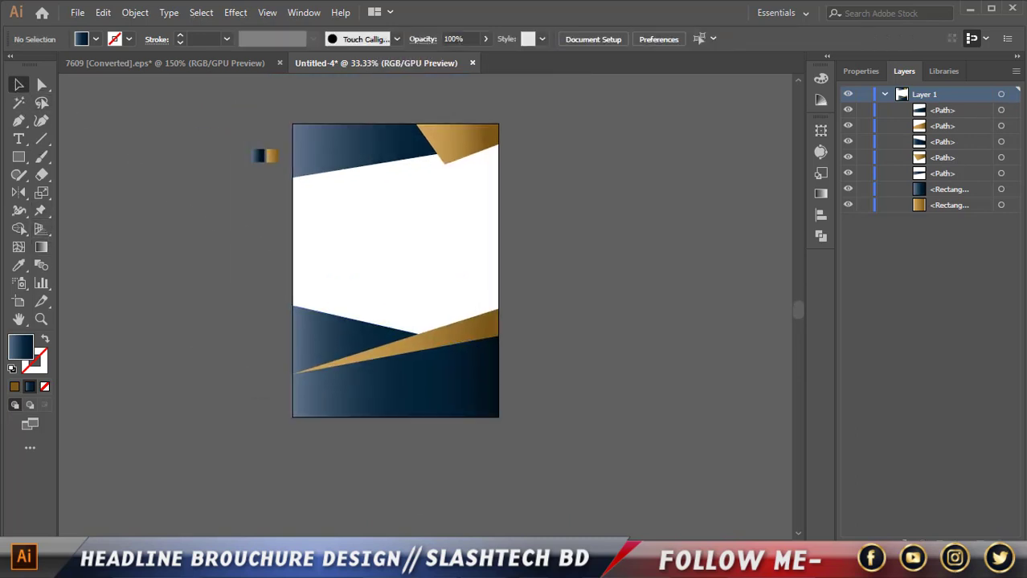
scroll(474, 490, "up", 2)
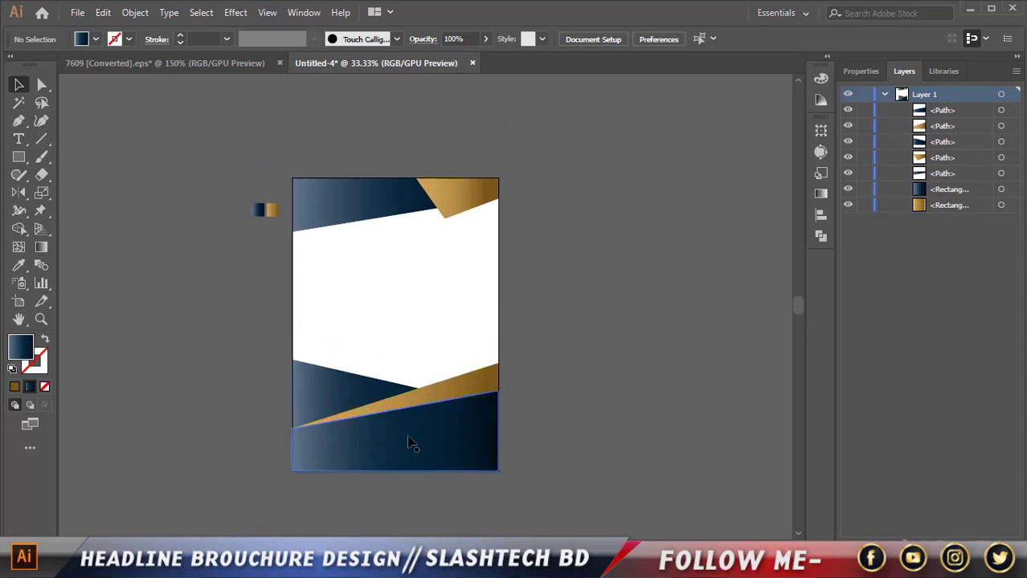
scroll(438, 416, "up", 2)
left_click(452, 390)
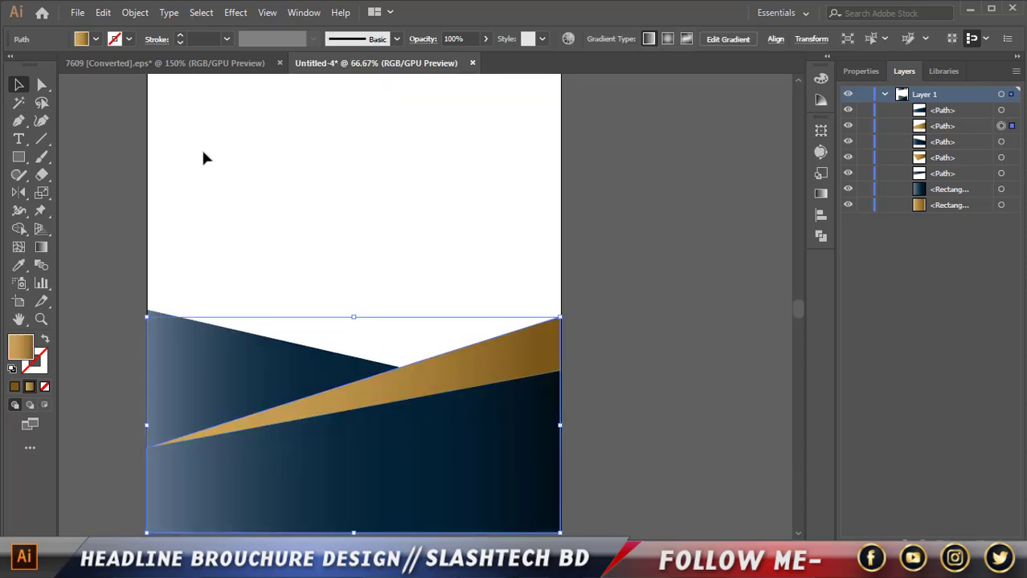
left_click(235, 13)
mouse_move(309, 185)
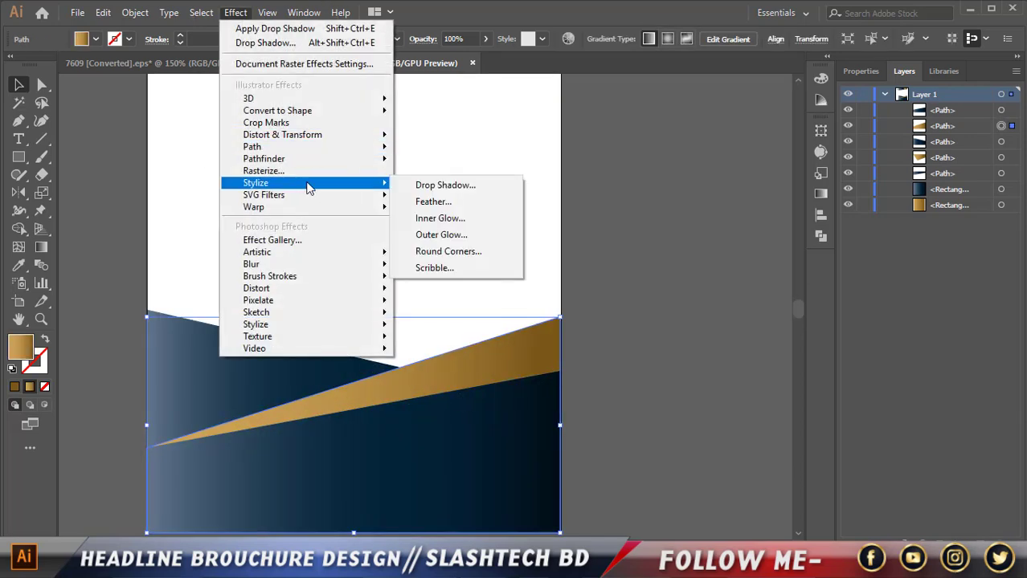
left_click(444, 186)
left_click(729, 401)
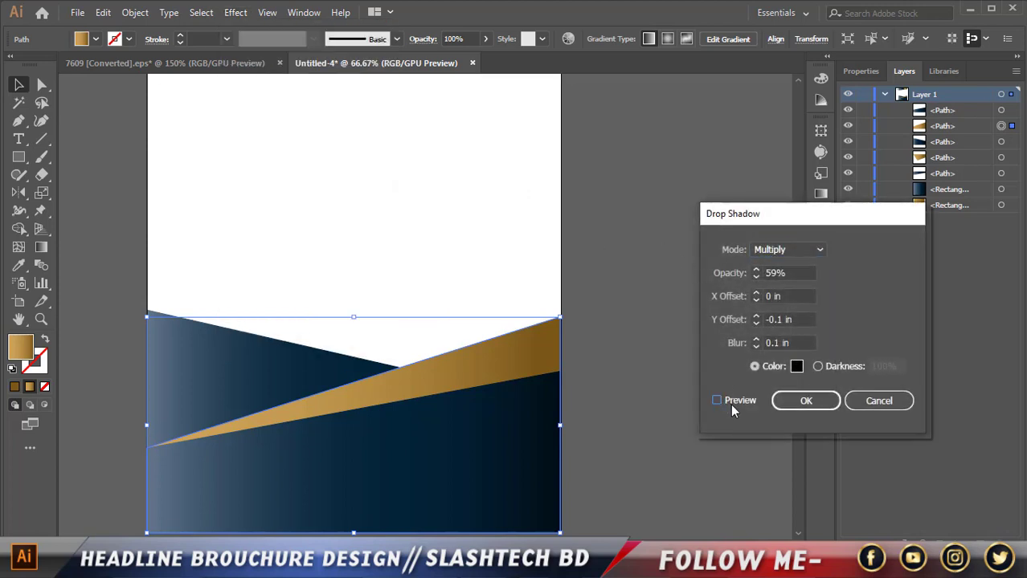
- Try other blur and offset values for the shadow, returning to 0.1 in blur, -0.1 in Y offset and 0 in X offset
left_click(756, 346)
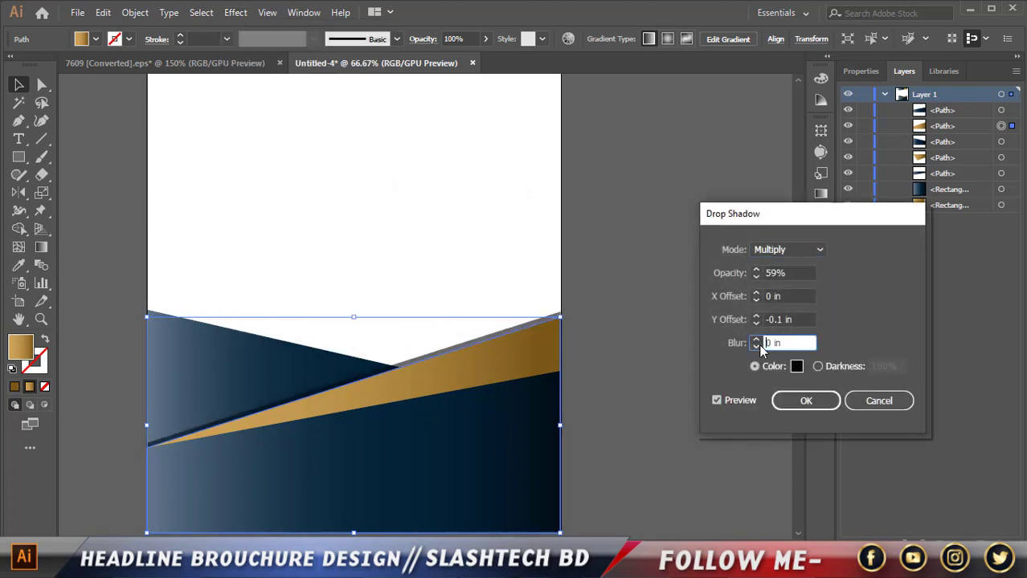
left_click(757, 341)
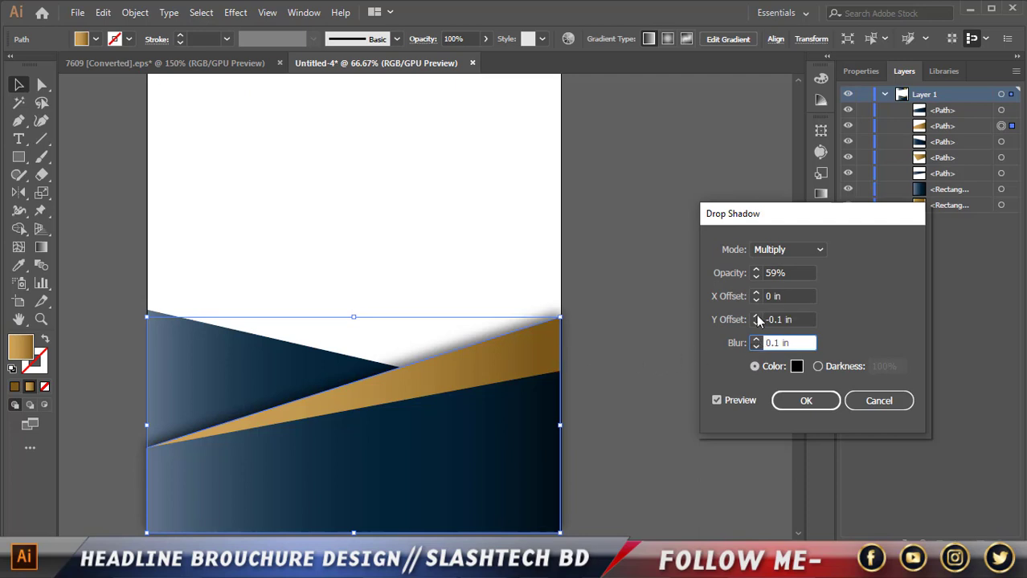
left_click(756, 323)
left_click(756, 317)
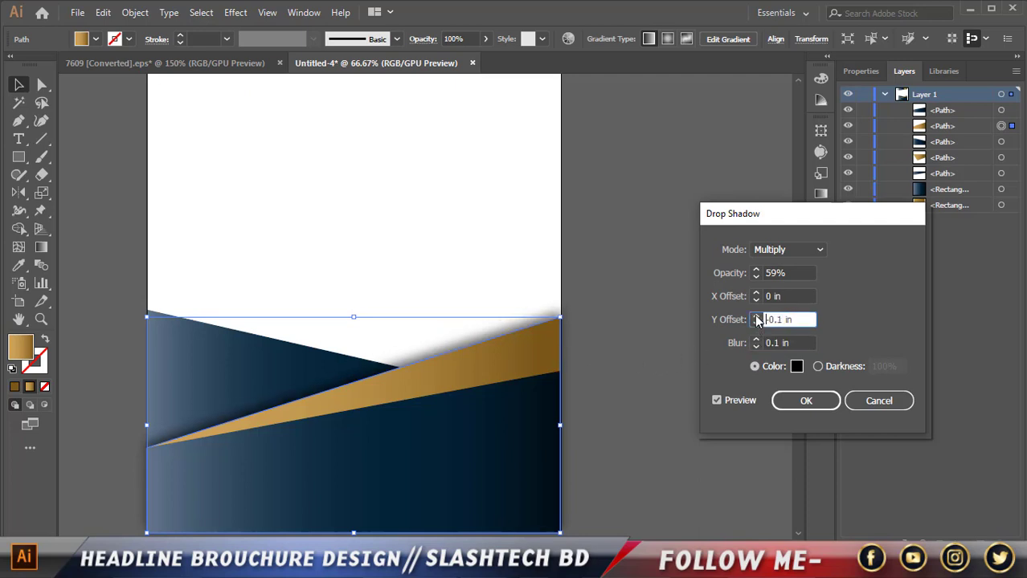
left_click(755, 294)
left_click(755, 299)
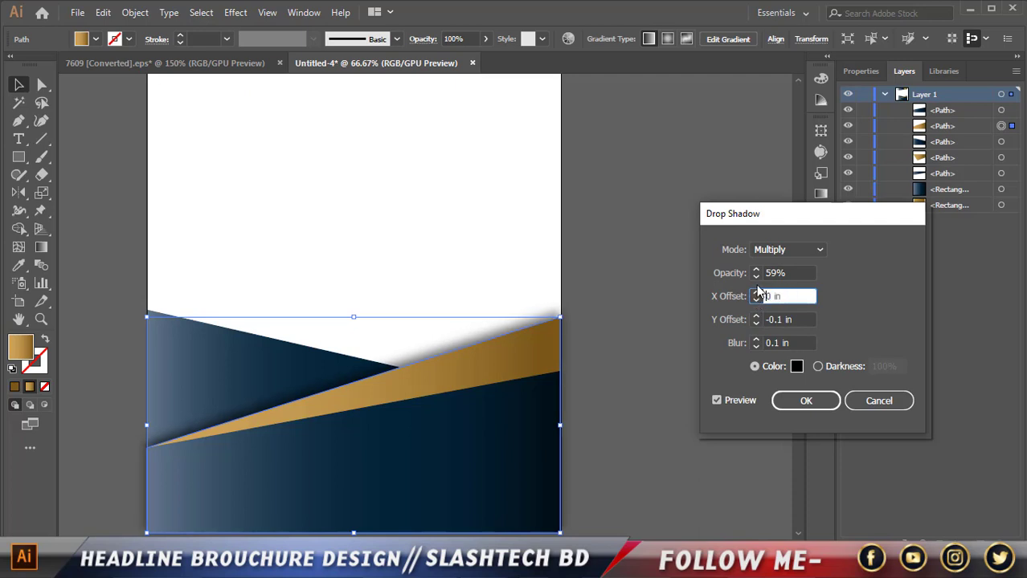
- Set the drop shadow's opacity to 34%, apply the effect to the bottom gold strip and deselect it
left_click(757, 276)
left_click(758, 276)
left_click(758, 276)
left_click(758, 276)
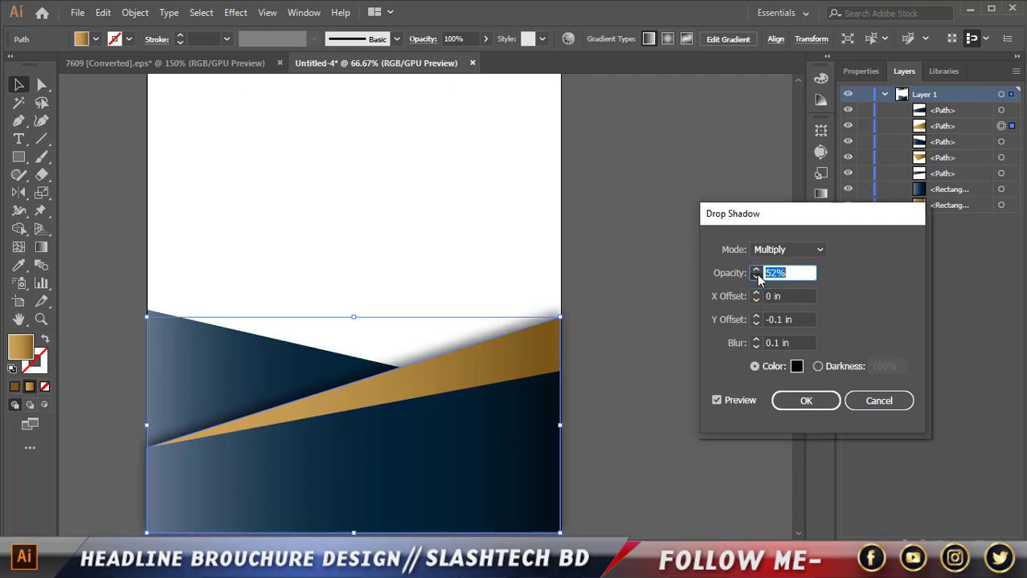
left_click(757, 276)
left_click(758, 275)
left_click(758, 276)
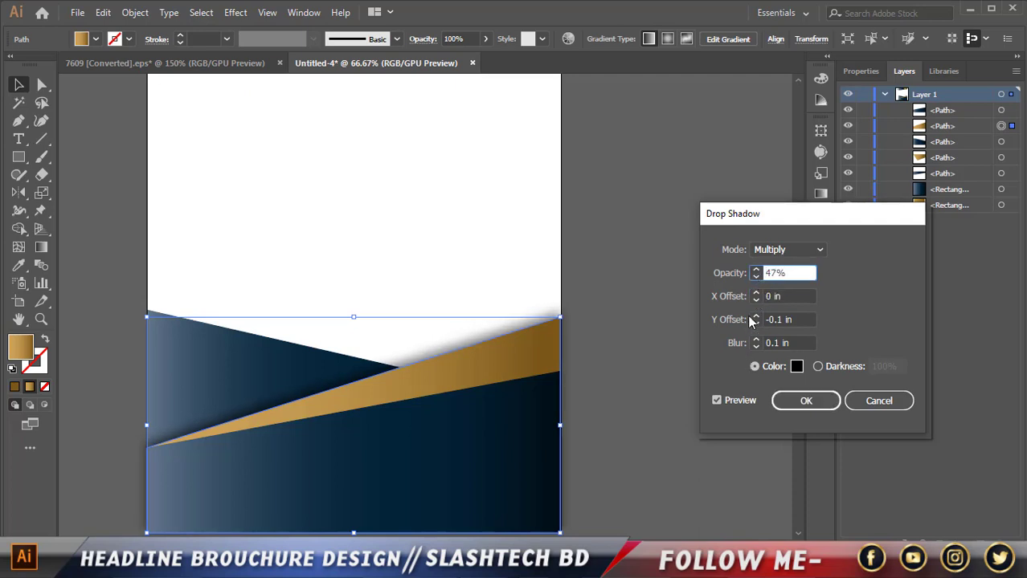
left_click(755, 278)
left_click(756, 278)
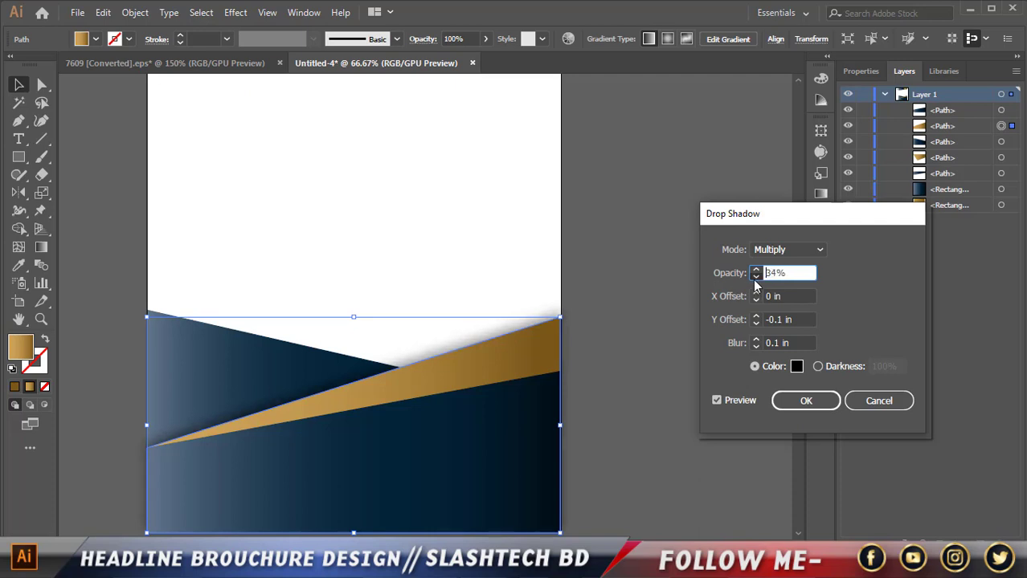
left_click(781, 399)
left_click(575, 348)
scroll(576, 346, "down", 2)
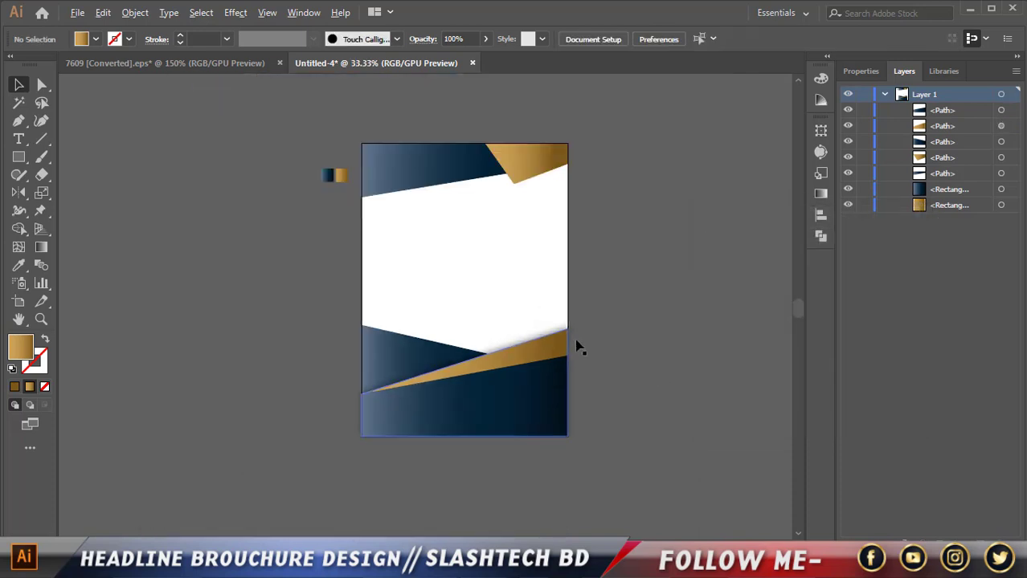
scroll(591, 333, "up", 1)
scroll(605, 298, "up", 3)
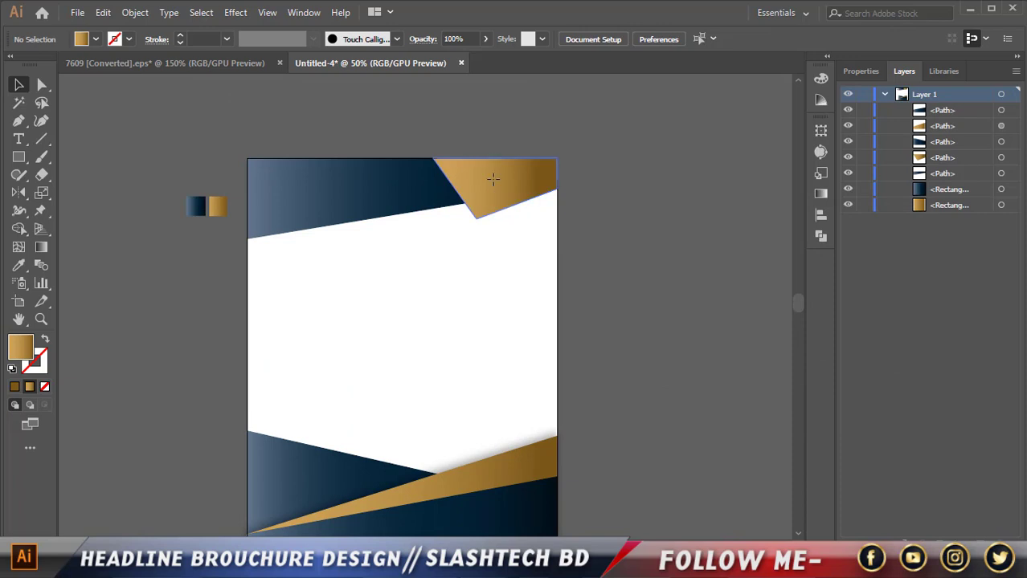
- Draw a gold gradient rectangle about 8.24 in wide and 9.32 in high from the page's top edge, spanning its full width
left_click(484, 186)
left_click(655, 185)
scroll(637, 183, "down", 1)
scroll(638, 184, "up", 1)
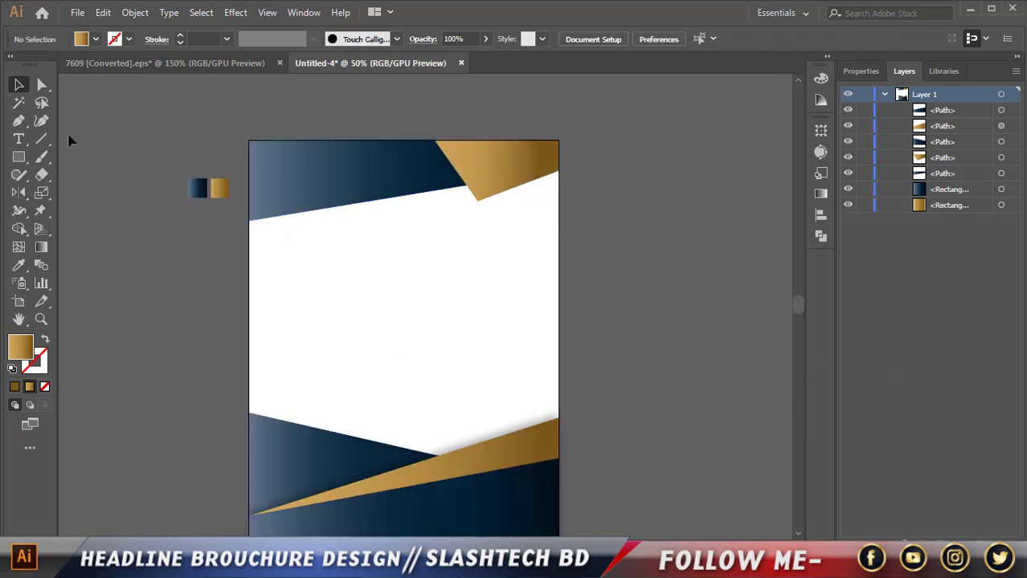
left_click(18, 157)
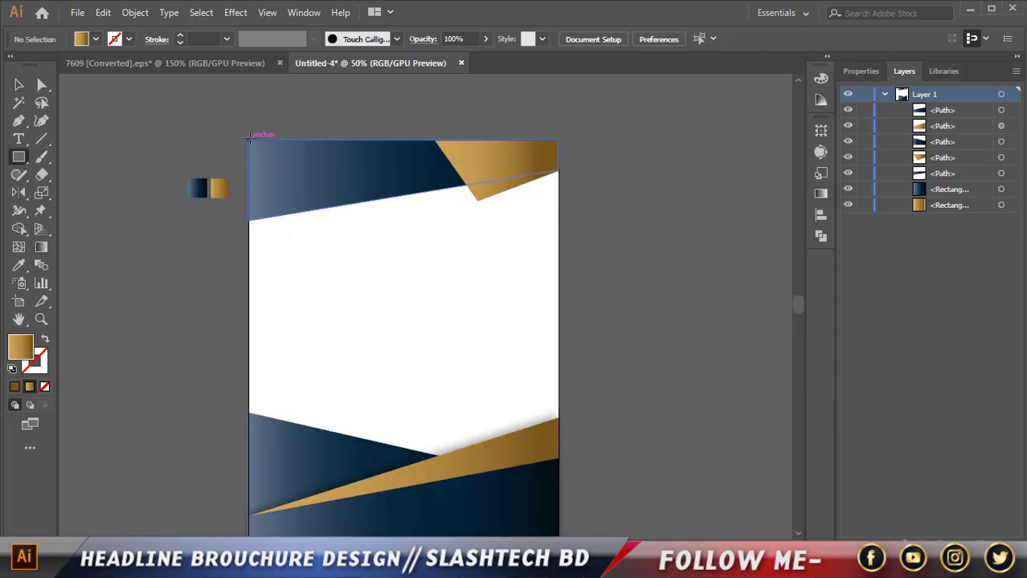
mouse_move(250, 143)
left_mouse_down()
mouse_move(501, 415)
mouse_move(546, 490)
mouse_move(560, 490)
left_mouse_up()
scroll(560, 450, "down", 1)
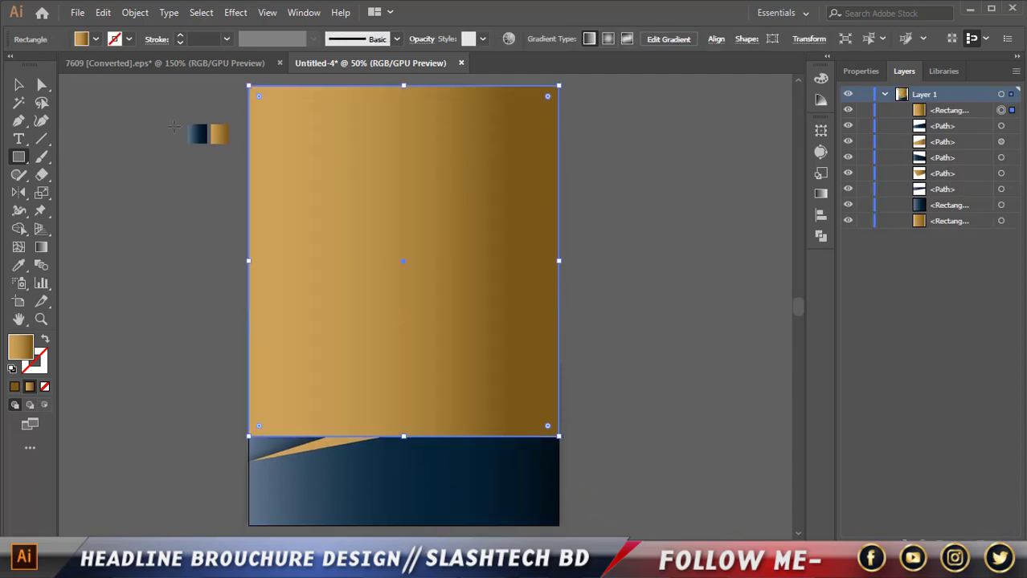
- Move the large gold rectangle behind the five angled shapes but above the two sample squares, and deselect it
key("v")
left_click_drag(944, 115, 950, 195)
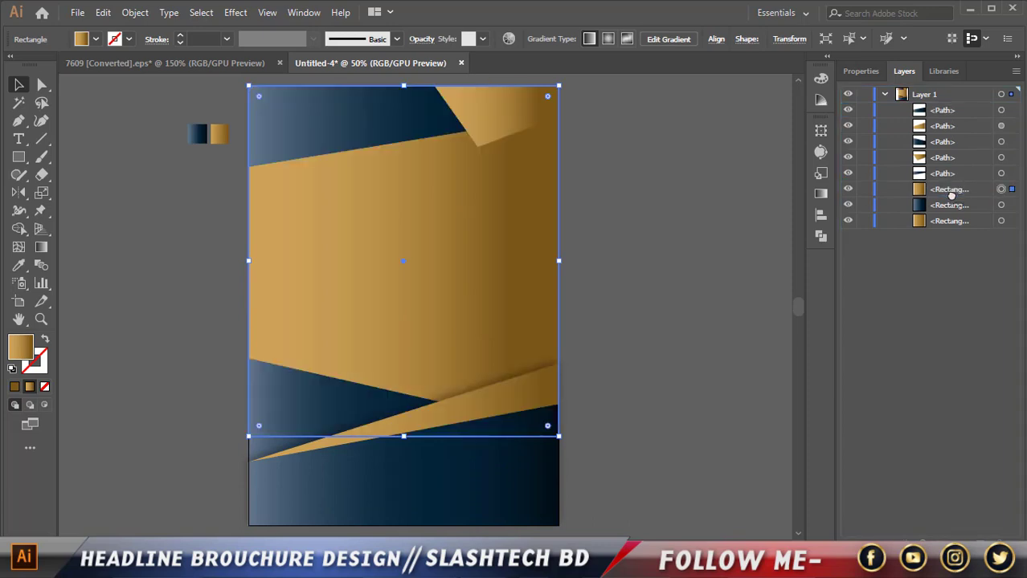
left_click(651, 173)
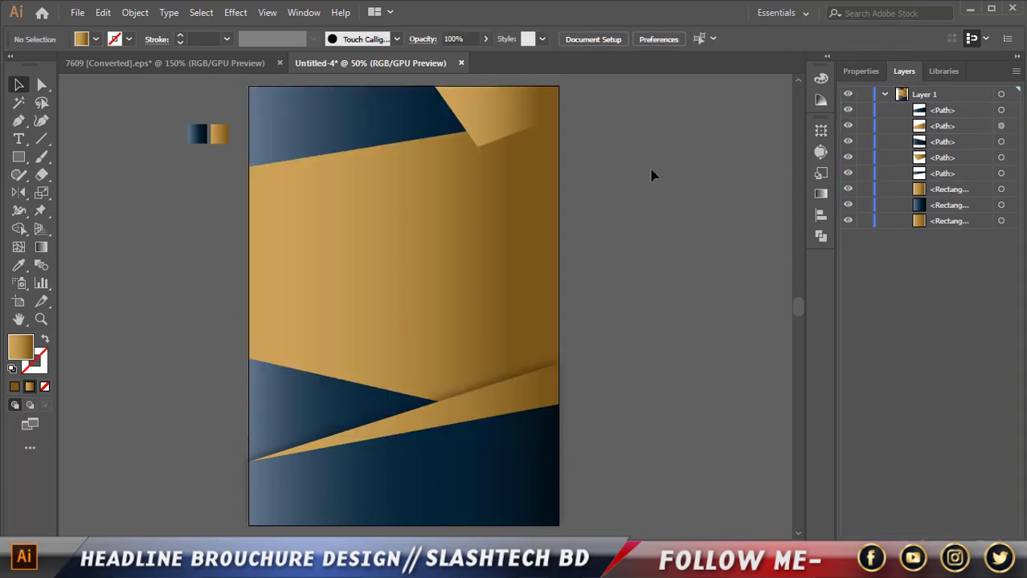
left_click(502, 203)
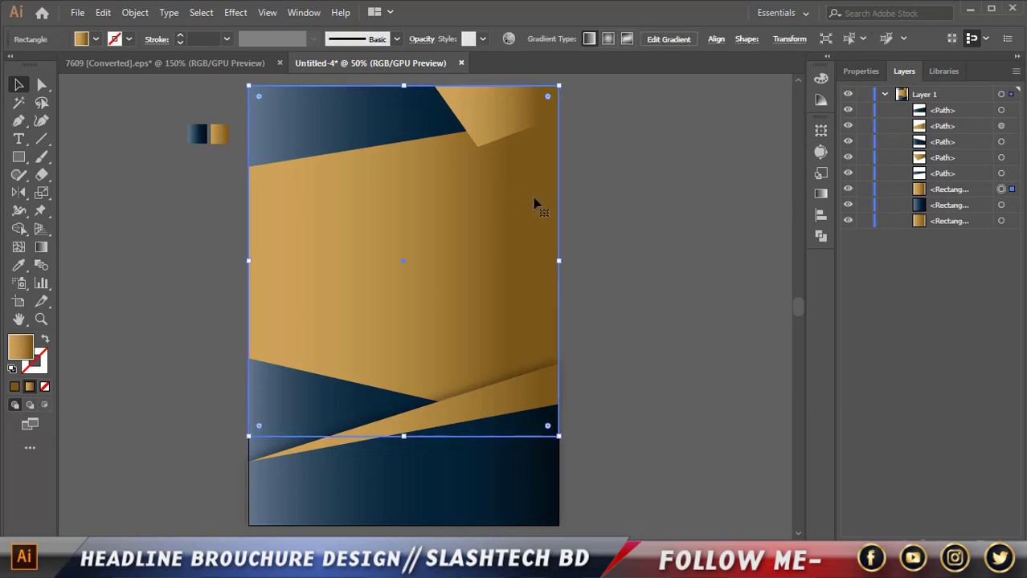
left_click(634, 208)
left_click(511, 214)
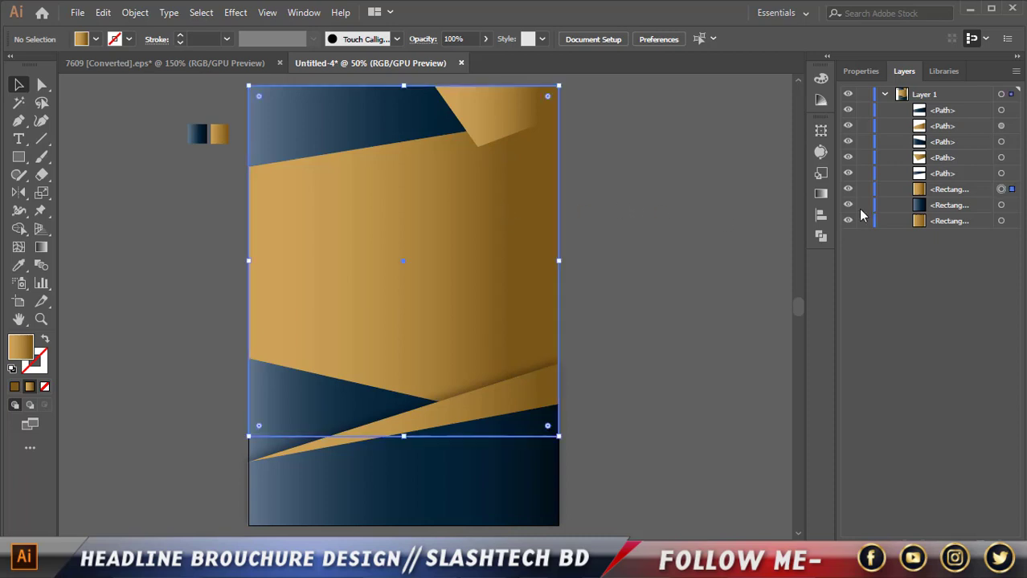
mouse_move(953, 190)
left_mouse_down()
mouse_move(950, 232)
mouse_move(951, 190)
left_mouse_up()
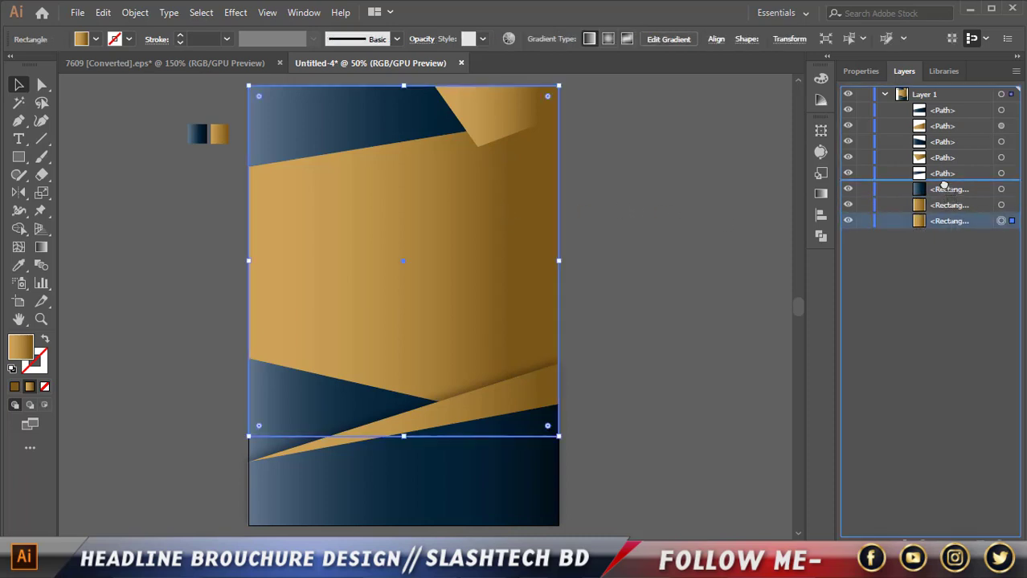
left_click(241, 188)
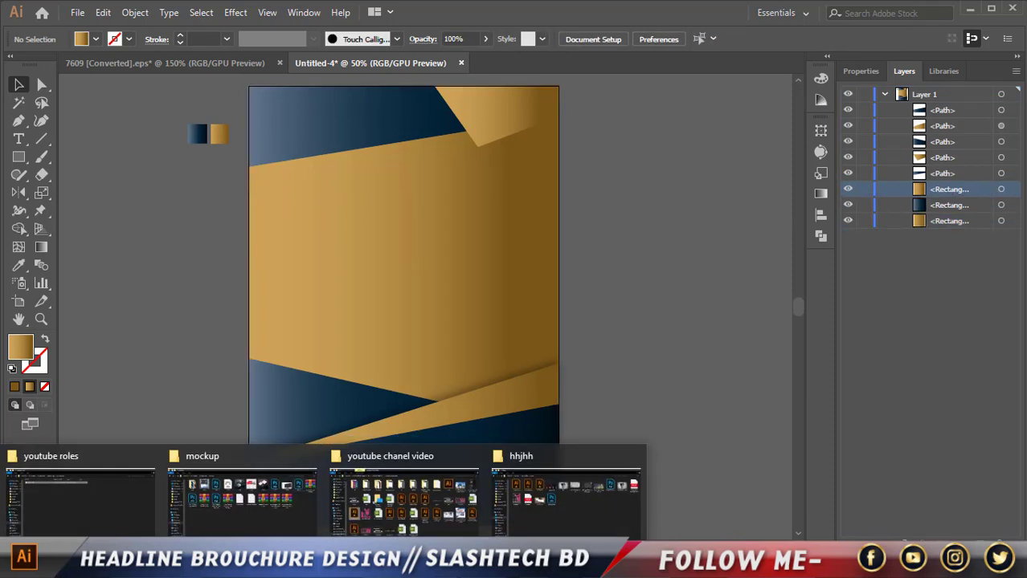
- Place the linked image Place-your-image-here.png from the hhjhh folder onto the brochure page
mouse_move(323, 565)
left_click(538, 507)
left_click_drag(755, 113, 423, 344)
key("ctrl+minus")
key("ctrl+minus")
key("ctrl+minus")
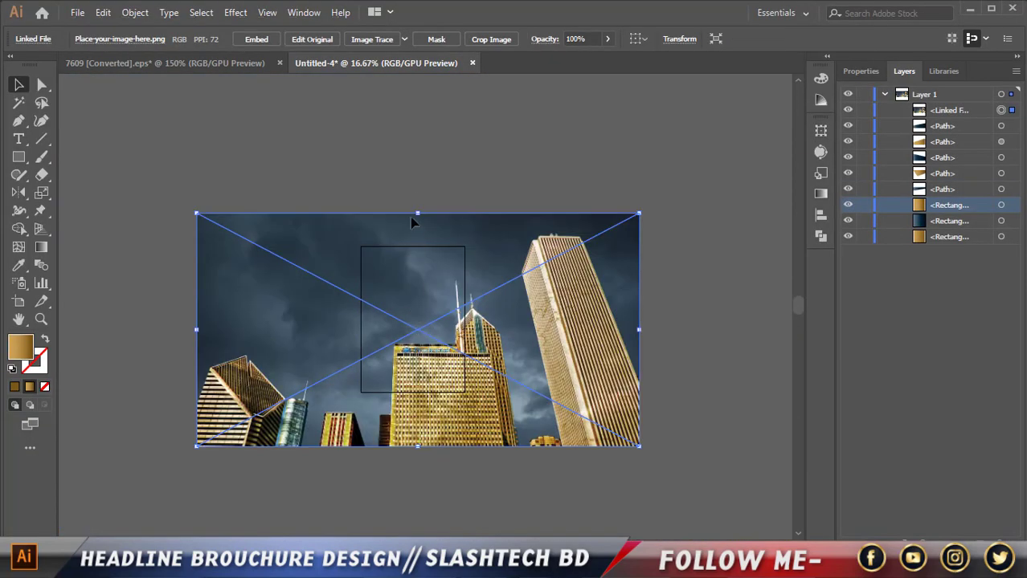
- Scale the skyline image down proportionally about its centre to about 10.6 in wide and move it up over the page's middle
left_click_drag(419, 214, 432, 290)
key("ctrl+plus")
key("ctrl+plus")
key("ctrl+plus")
key("ctrl+plus")
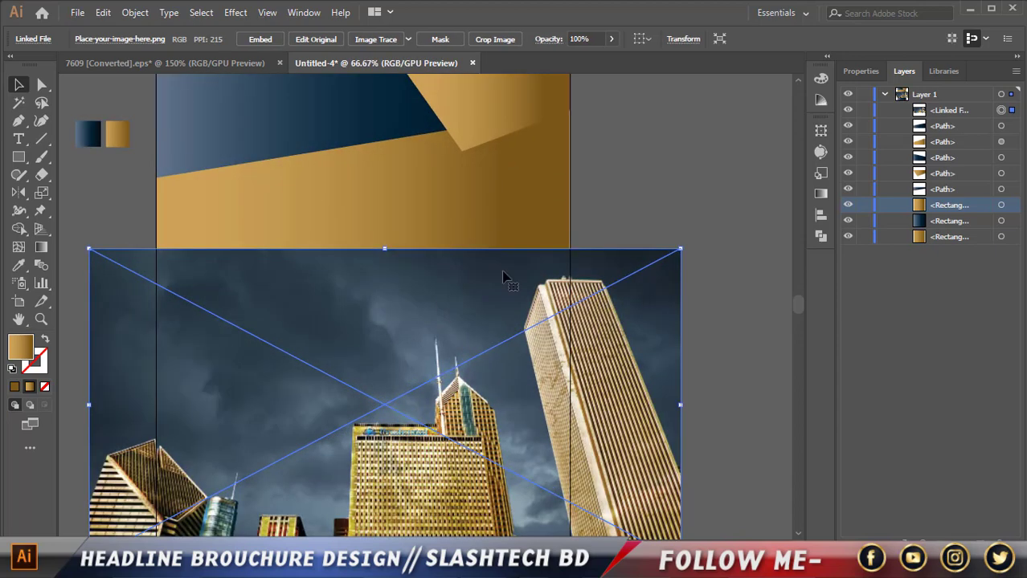
left_click_drag(384, 251, 385, 265)
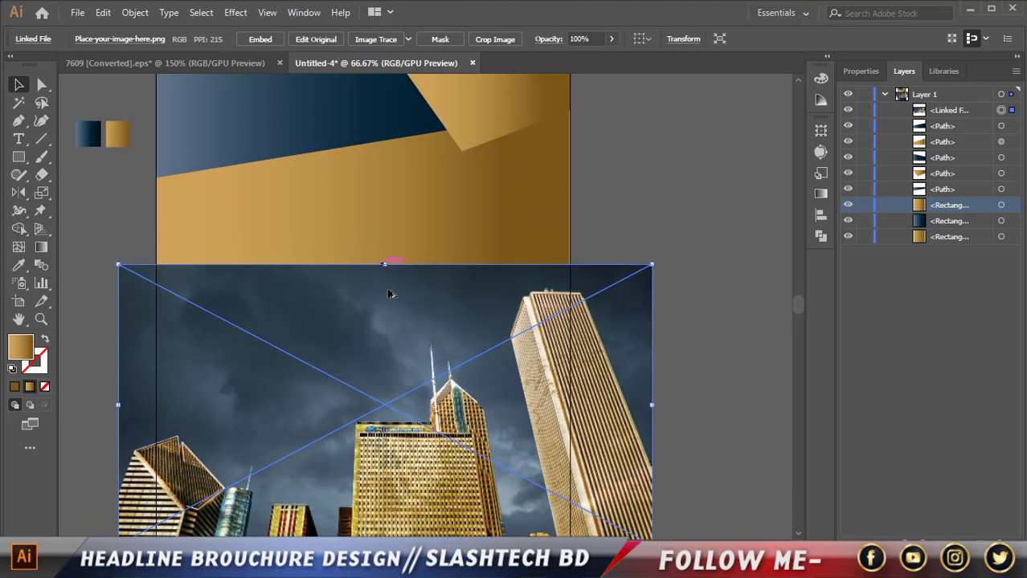
left_click_drag(408, 339, 409, 297)
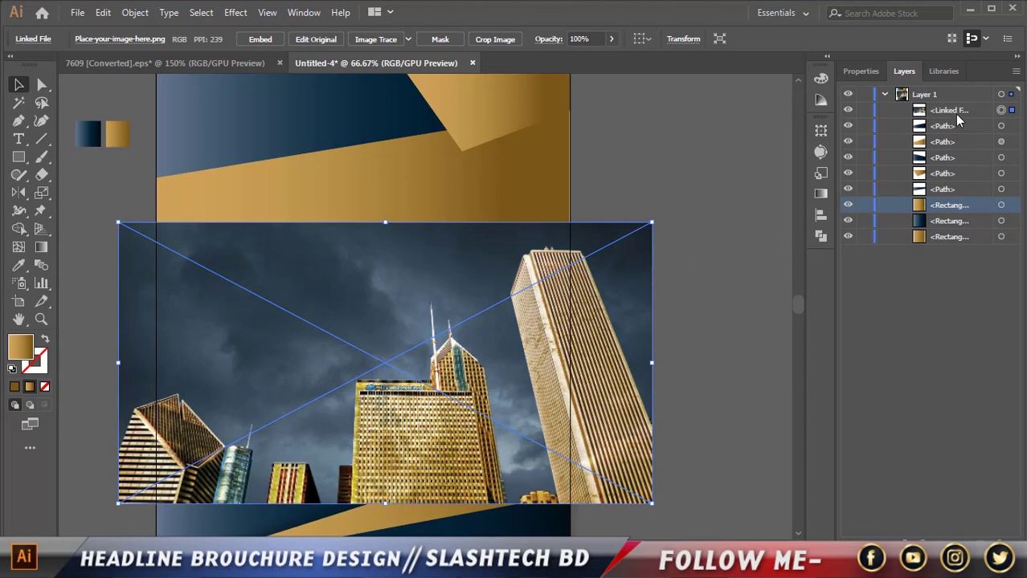
- Send the skyline image directly behind the large gold rectangle and use that rectangle as its clipping mask
left_click_drag(958, 120, 953, 214)
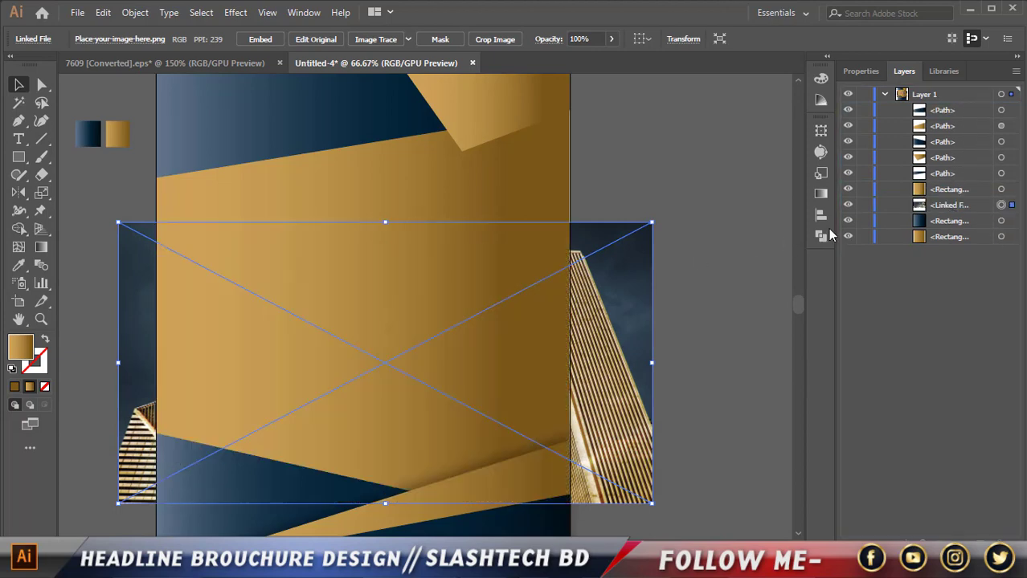
left_click(546, 201, "shift")
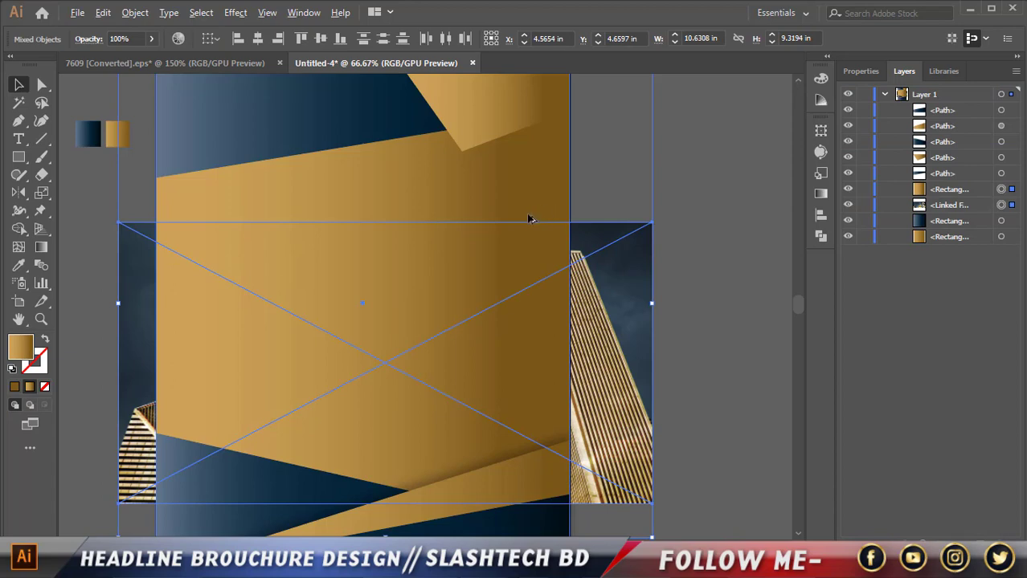
scroll(529, 219, "down", 1)
right_click(503, 234)
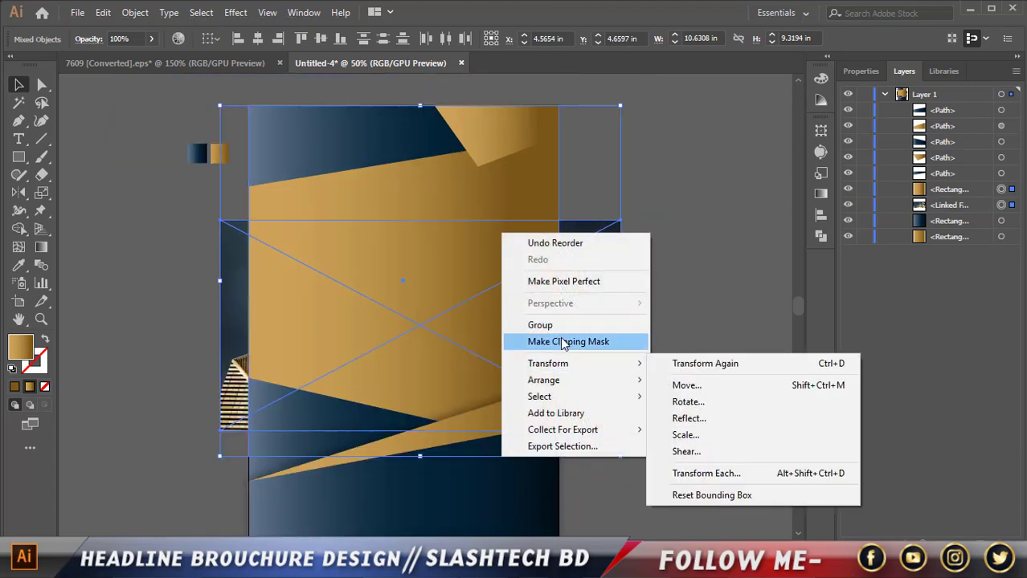
left_click(562, 339)
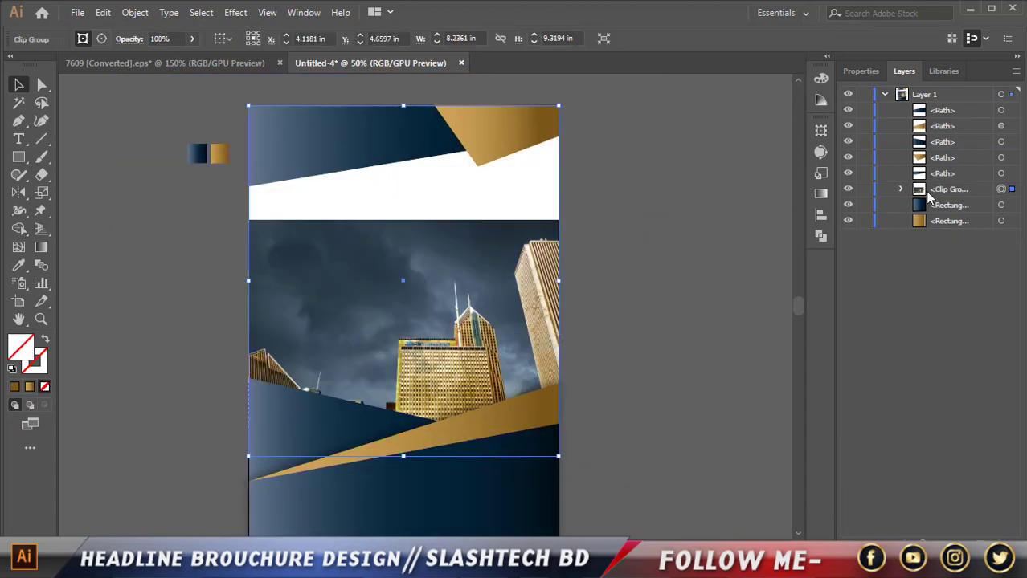
- Enlarge and reposition the skyline image inside the clip group to fill the area between the angled shapes, and deselect it
left_click(901, 189)
left_click(1003, 221)
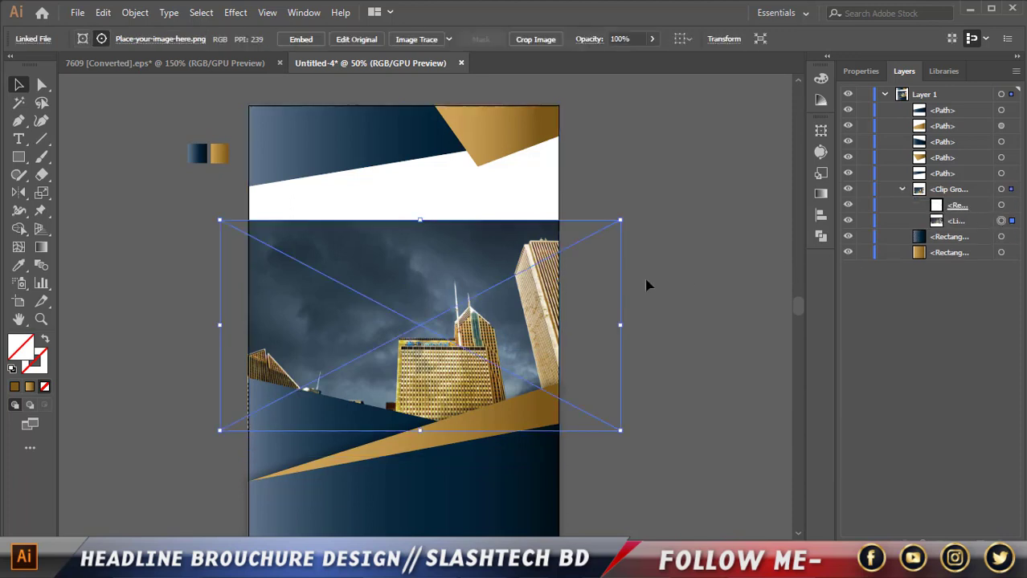
left_click_drag(591, 291, 591, 251)
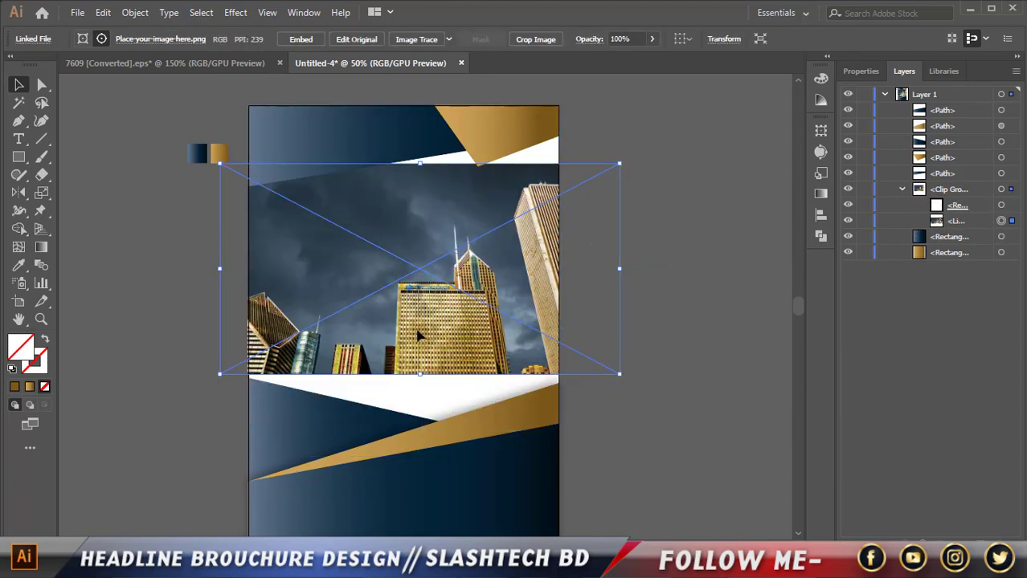
left_click_drag(421, 377, 424, 413)
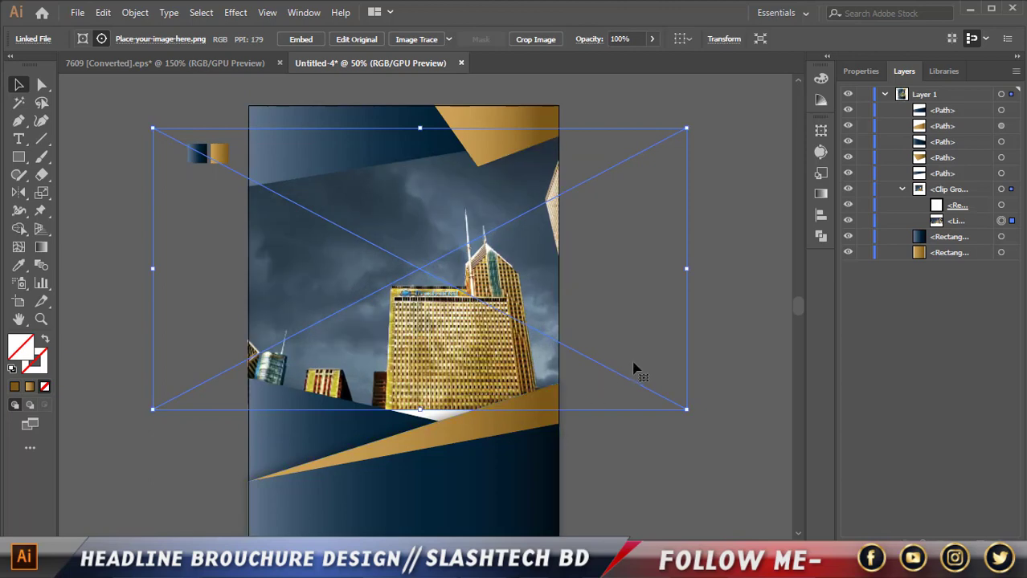
left_click_drag(637, 366, 652, 377)
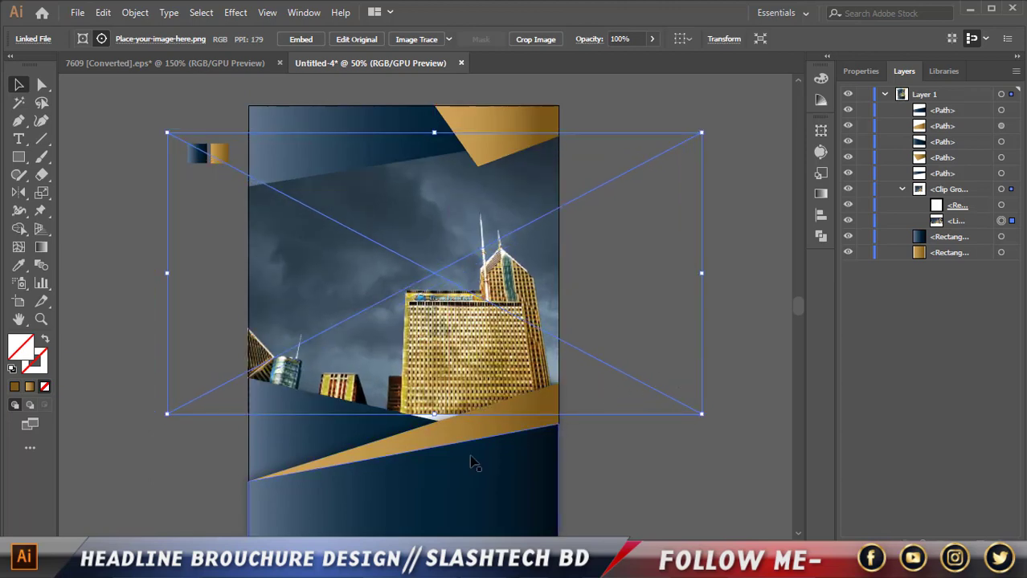
left_click_drag(433, 419, 434, 432)
left_click_drag(654, 369, 602, 375)
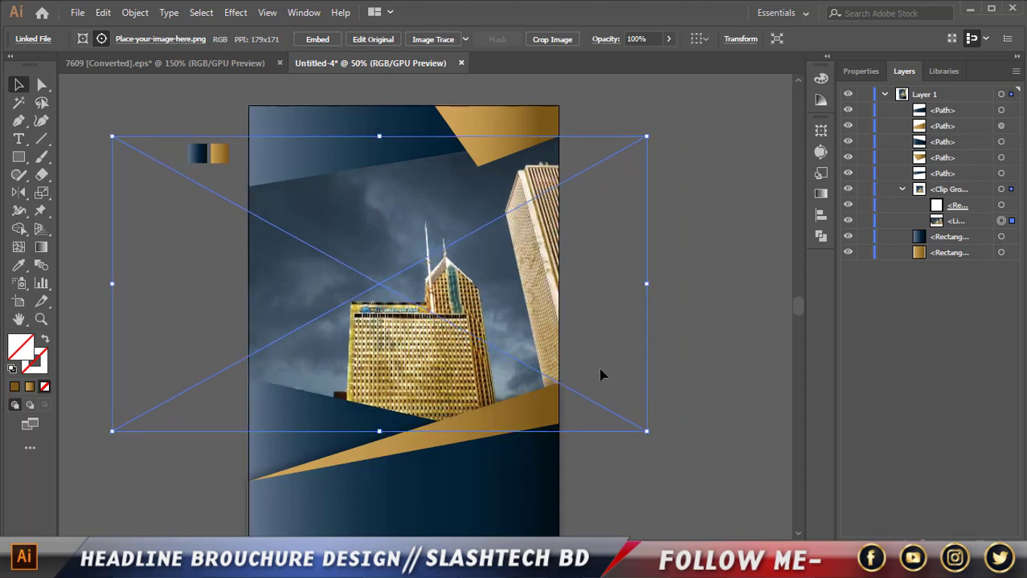
left_click(717, 330)
- Apply a Drop Shadow to the lowest navy shape with 25% opacity, 0 in X offset, -0.1 in Y offset and 0.1 in blur
scroll(571, 482, "down", 1)
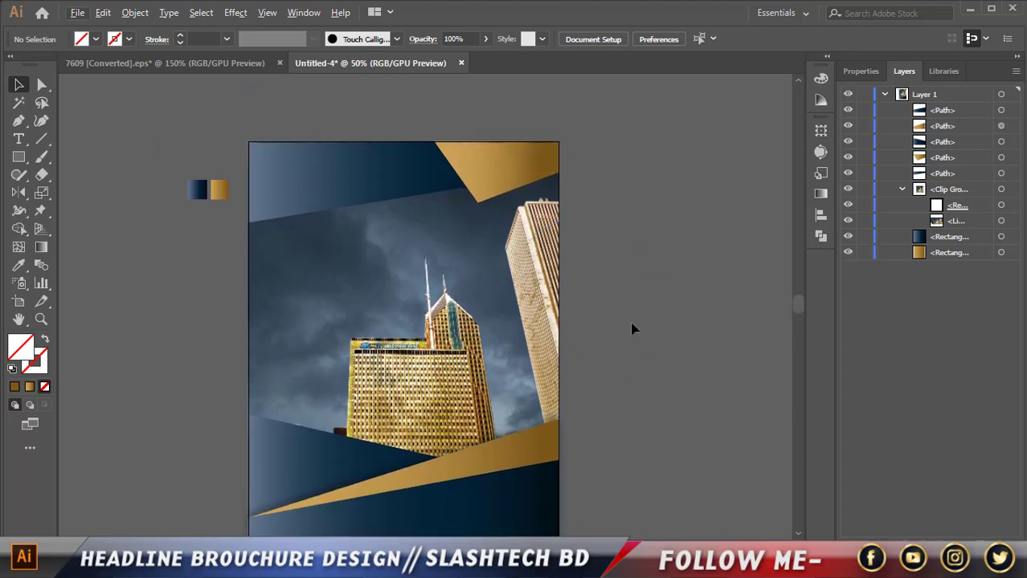
scroll(605, 403, "down", 3)
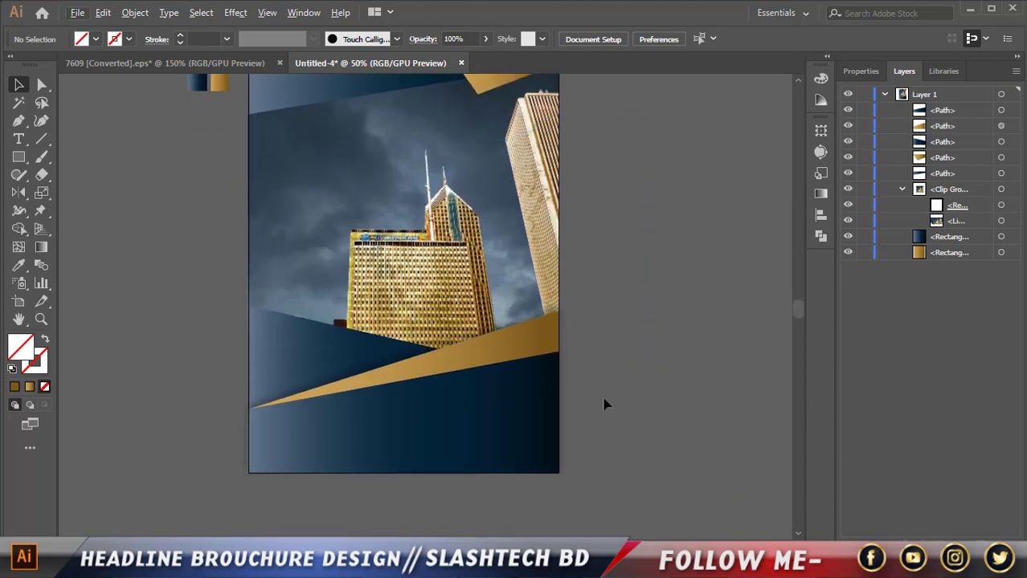
left_click(498, 384)
left_click(235, 12)
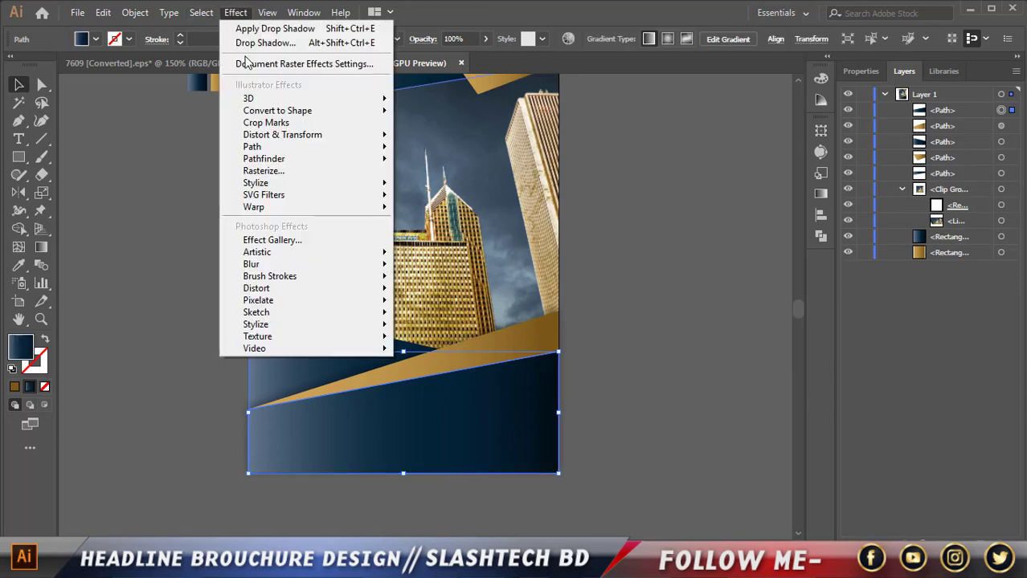
mouse_move(265, 183)
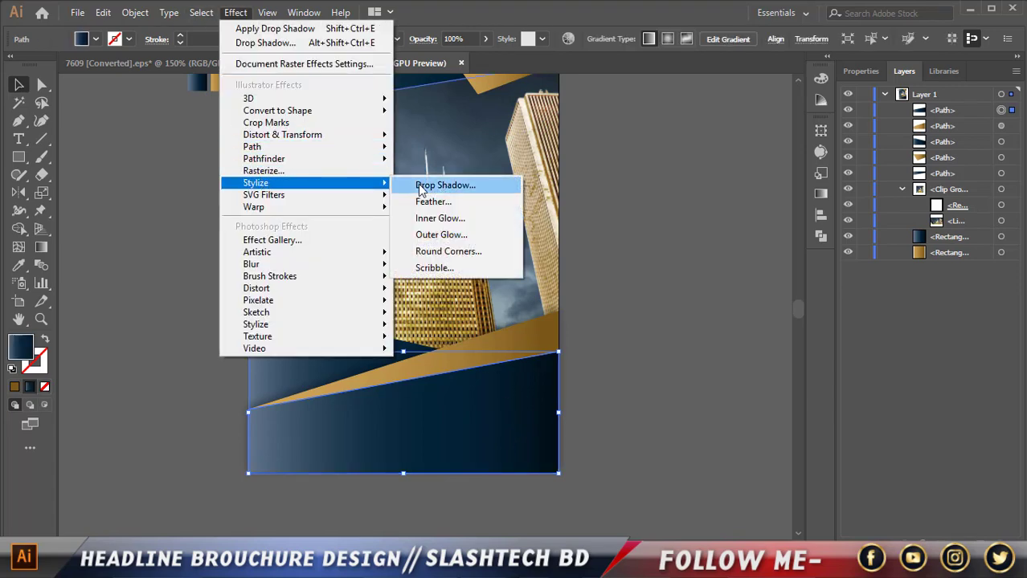
left_click(440, 187)
left_click(734, 406)
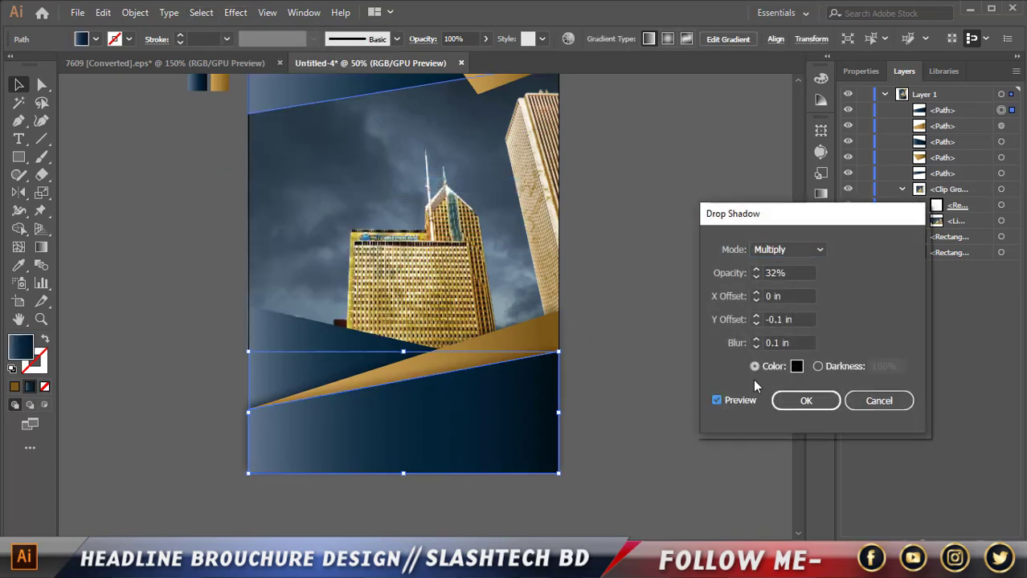
left_click(756, 277)
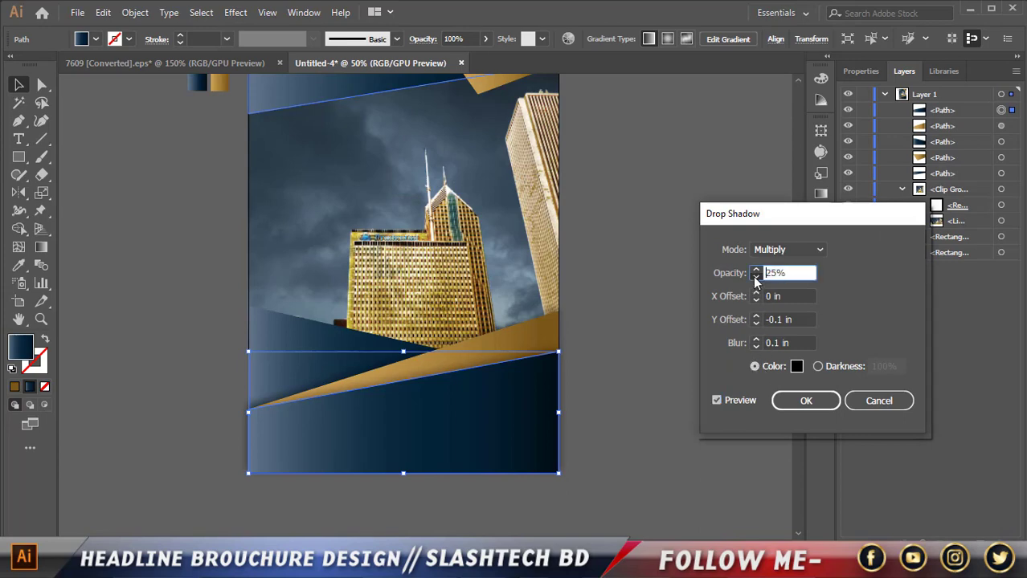
left_click(778, 404)
left_click(695, 406)
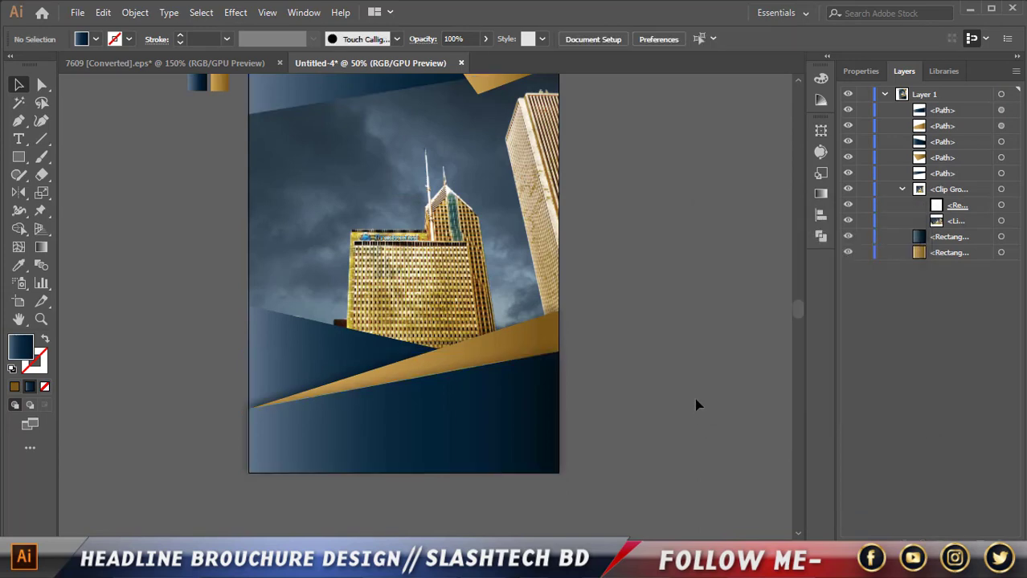
- Move the navy and gold sample squares together horizontally, farther away from the page, and deselect them
scroll(696, 402, "up", 2)
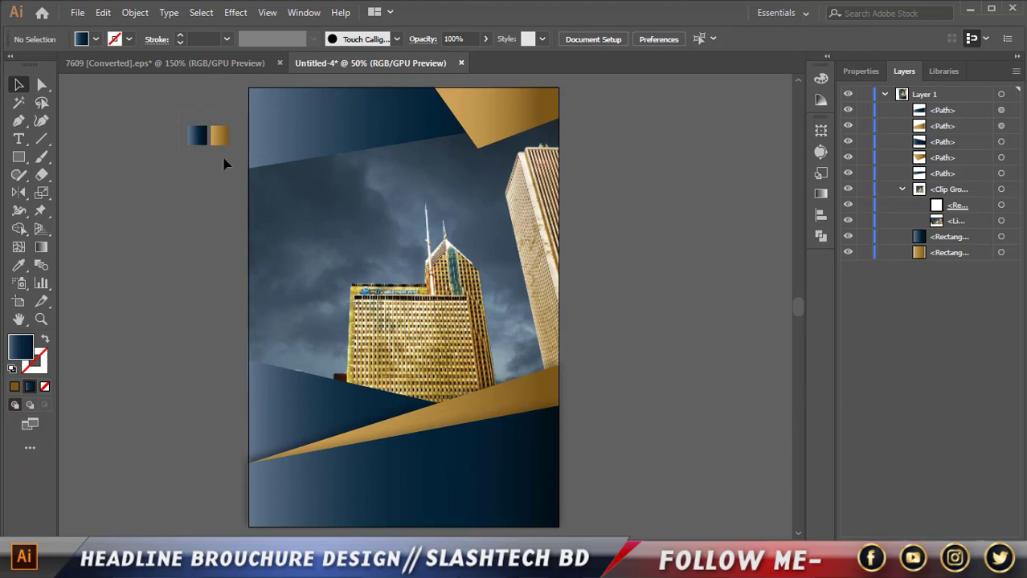
left_click_drag(223, 158, 165, 149)
left_click(185, 165)
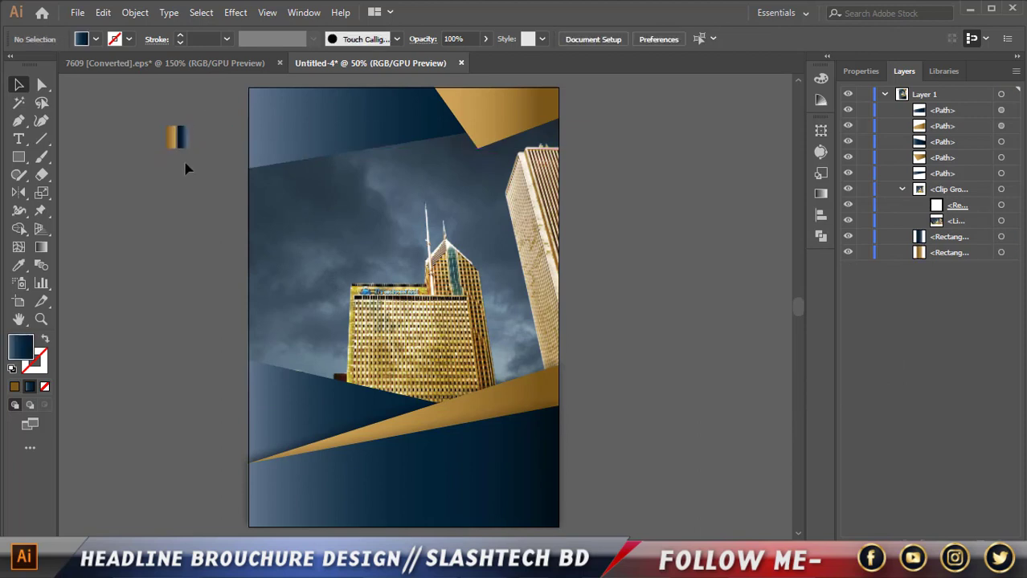
key("ctrl+z")
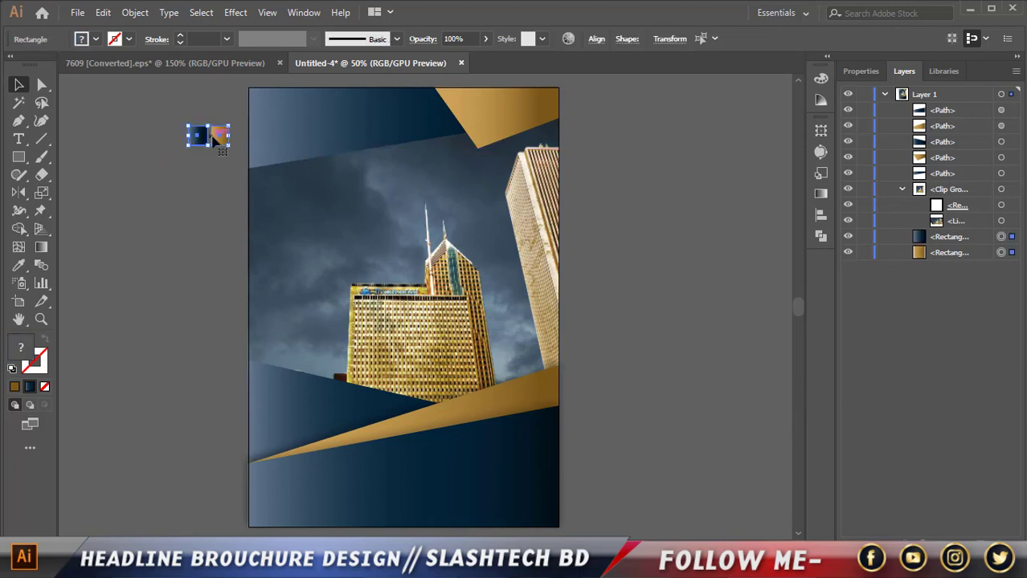
left_click_drag(214, 137, 138, 138)
left_click(217, 297)
- Add the text "2019" at 60 pt on the empty canvas beside the page, below the navy and gold sample squares
scroll(227, 318, "up", 1)
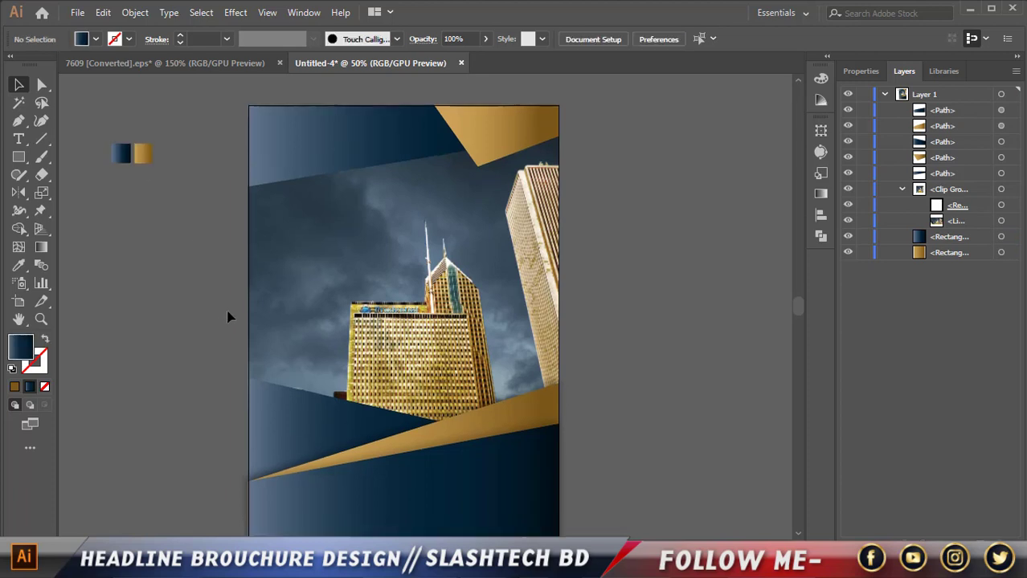
scroll(228, 318, "down", 3)
scroll(584, 346, "up", 3)
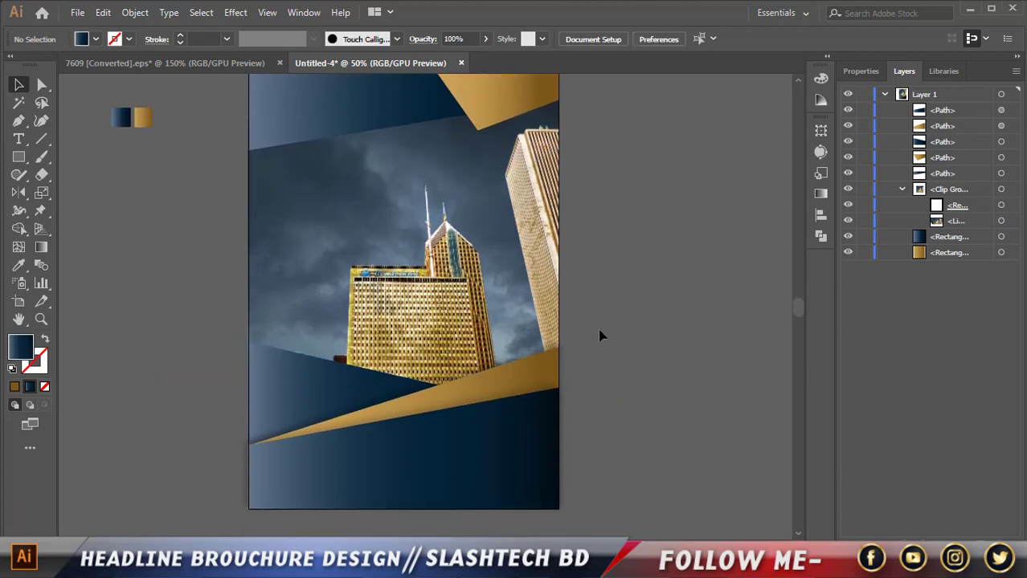
left_click(17, 140)
left_click(141, 255)
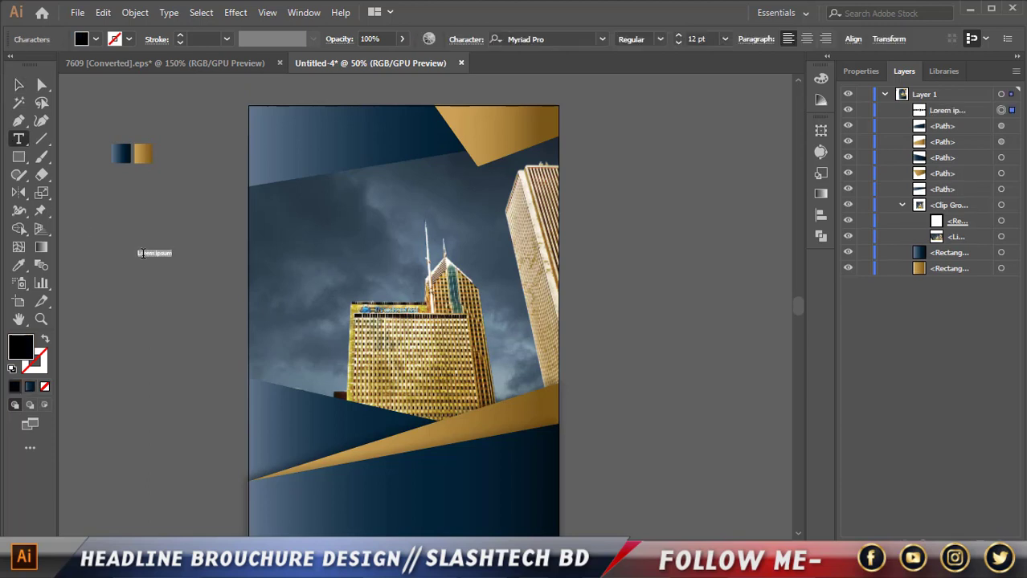
key("BackSpace")
left_click(725, 40)
left_click(746, 290)
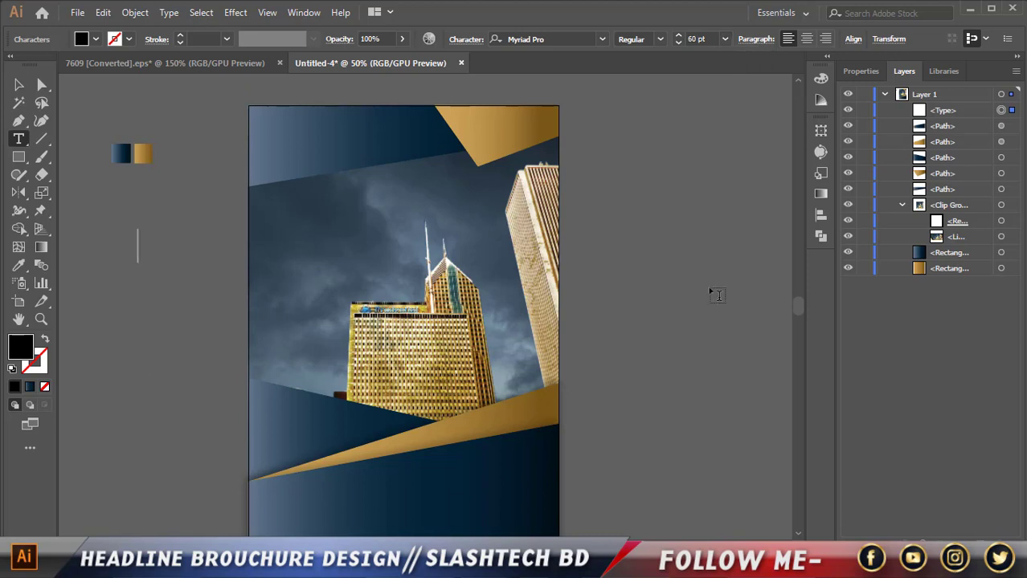
type("20")
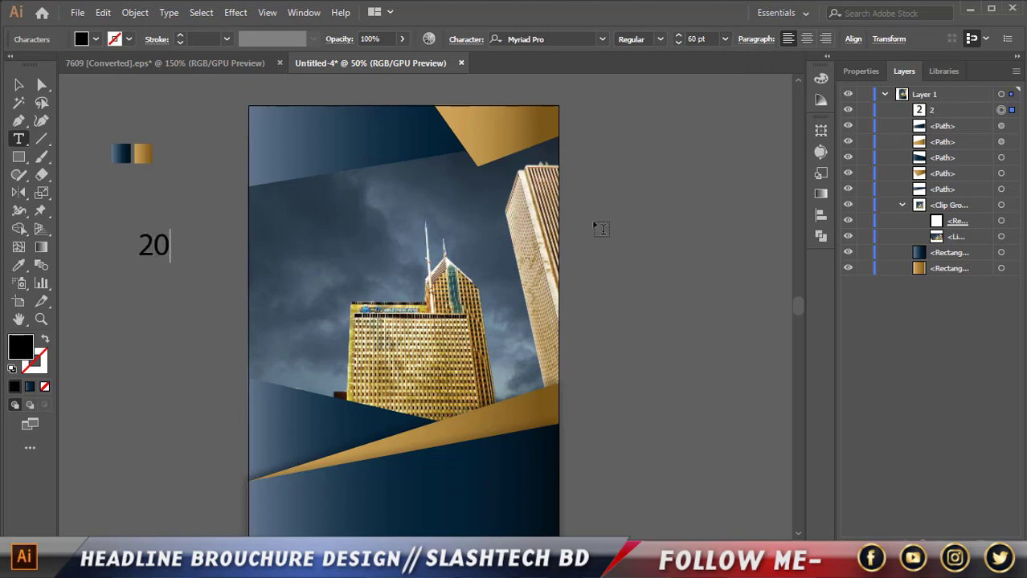
type("19")
left_click(18, 84)
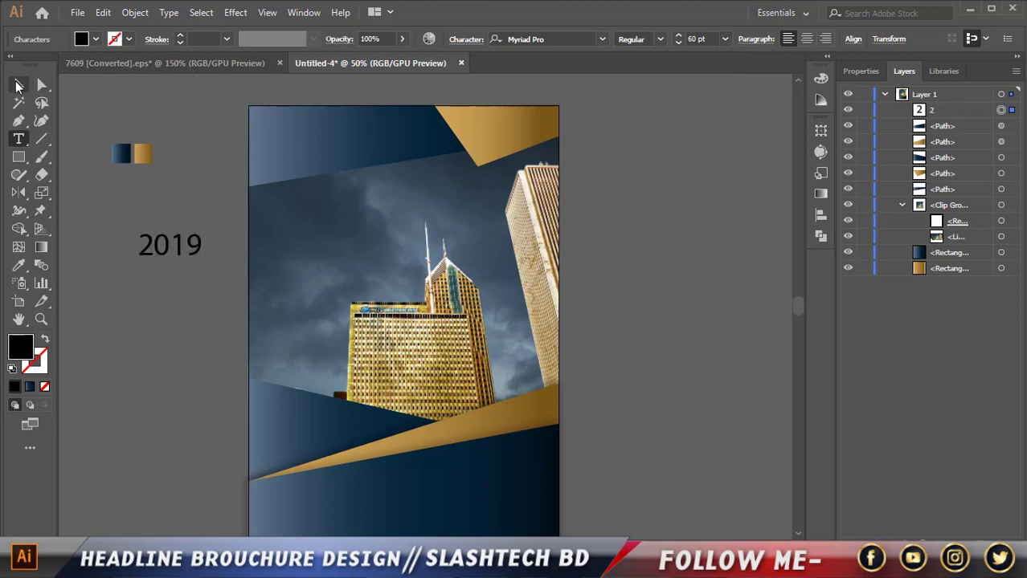
- Move the 2019 text onto the gold shape in the page's upper corner and fill it with white
left_click_drag(202, 246, 506, 142)
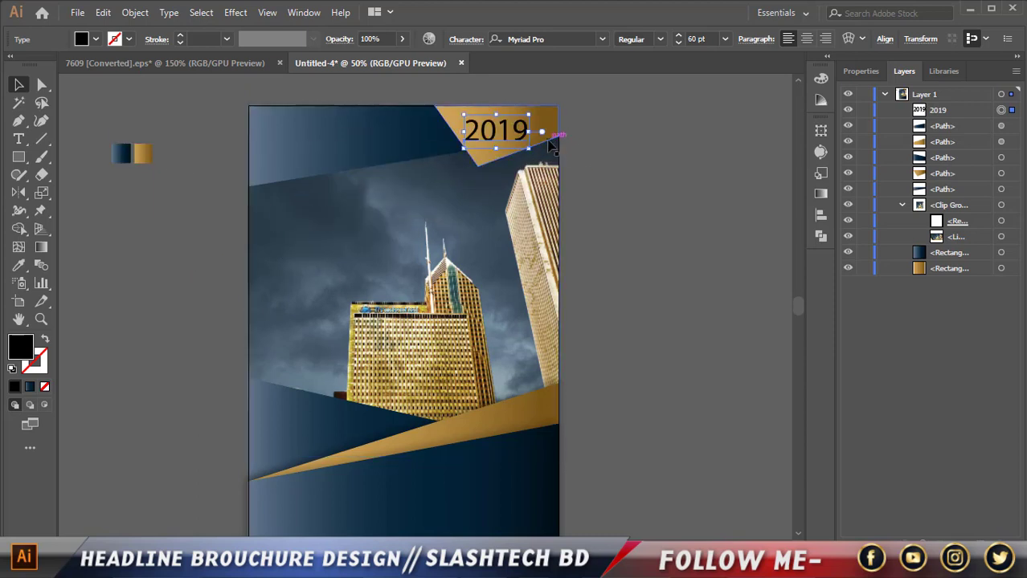
key("Right")
key("Right")
key("Right")
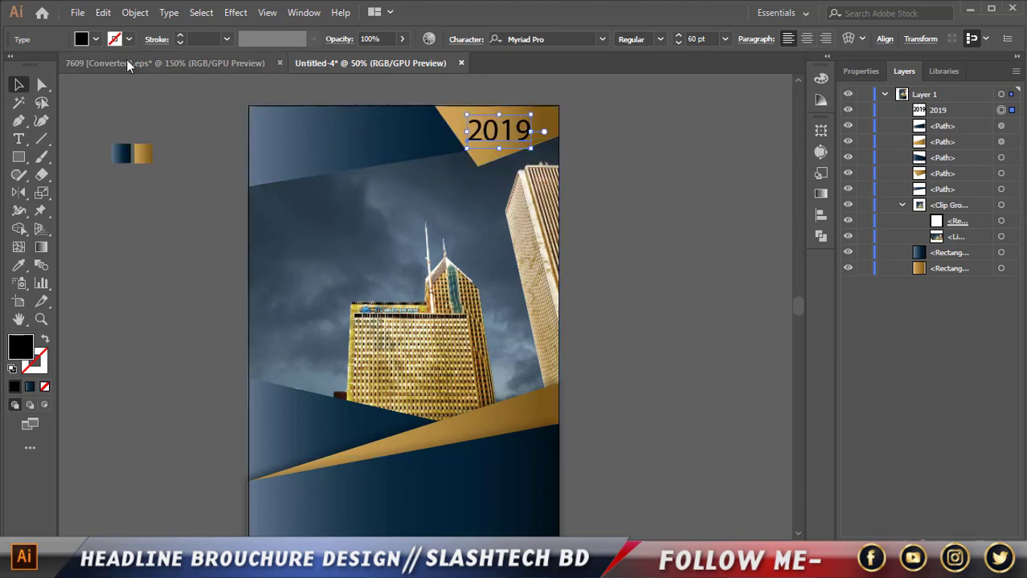
left_click(95, 40)
left_click(30, 64)
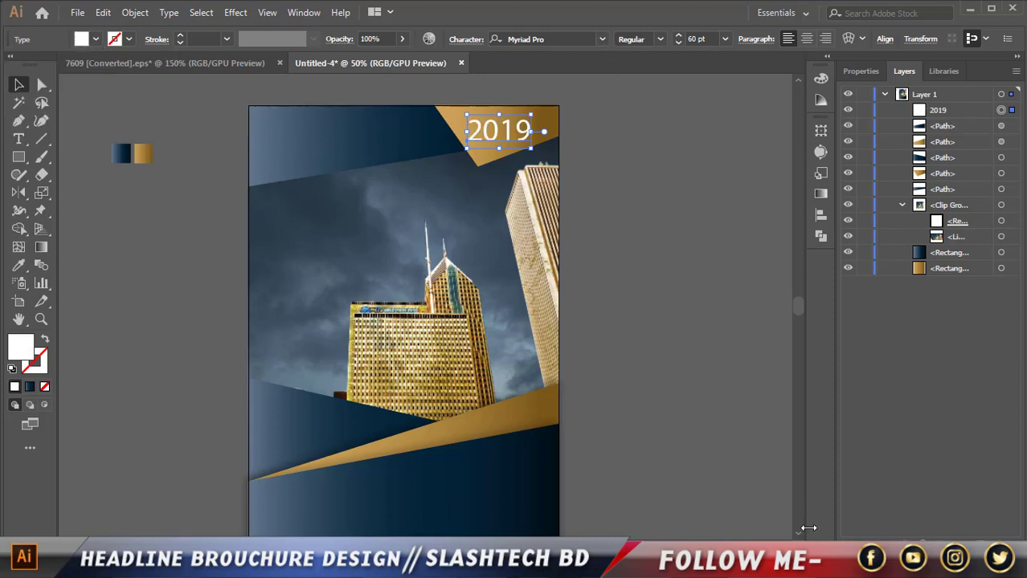
- Set the 2019 text's font to Keep Calm Medium and shift it left on the gold shape
scroll(687, 147, "right", 5)
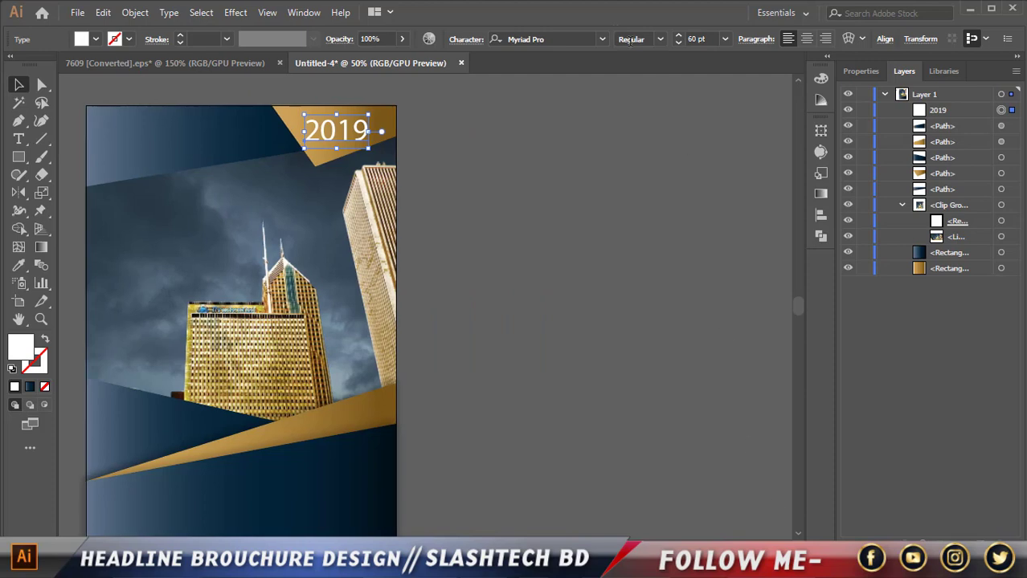
left_click(603, 40)
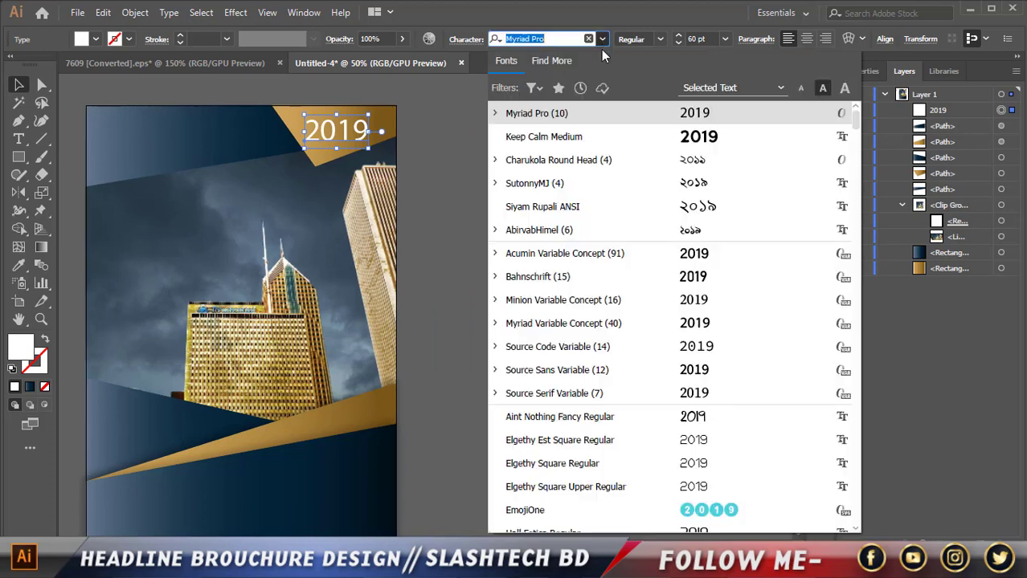
left_click(631, 135)
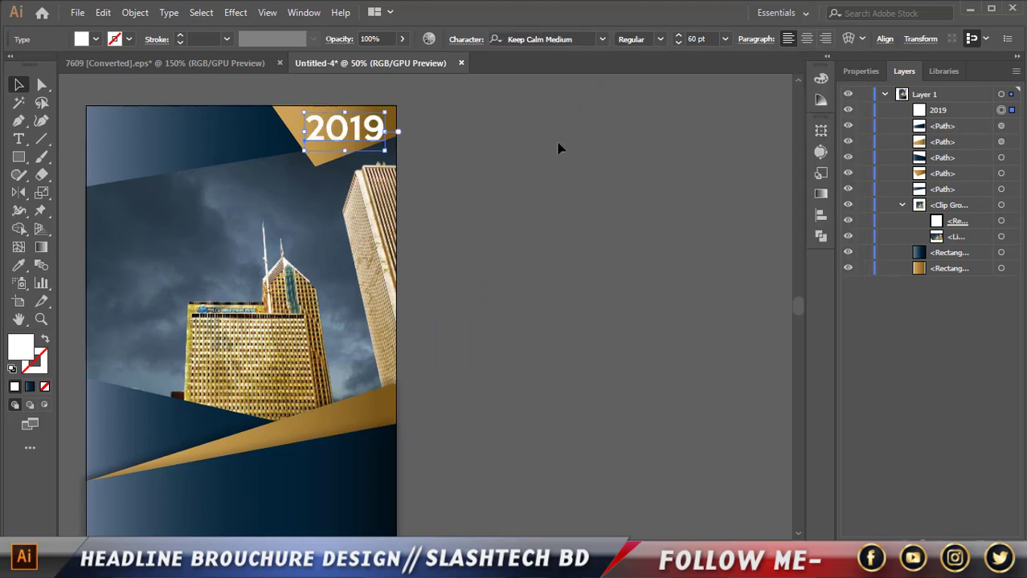
key("shift+Left")
key("shift+Left")
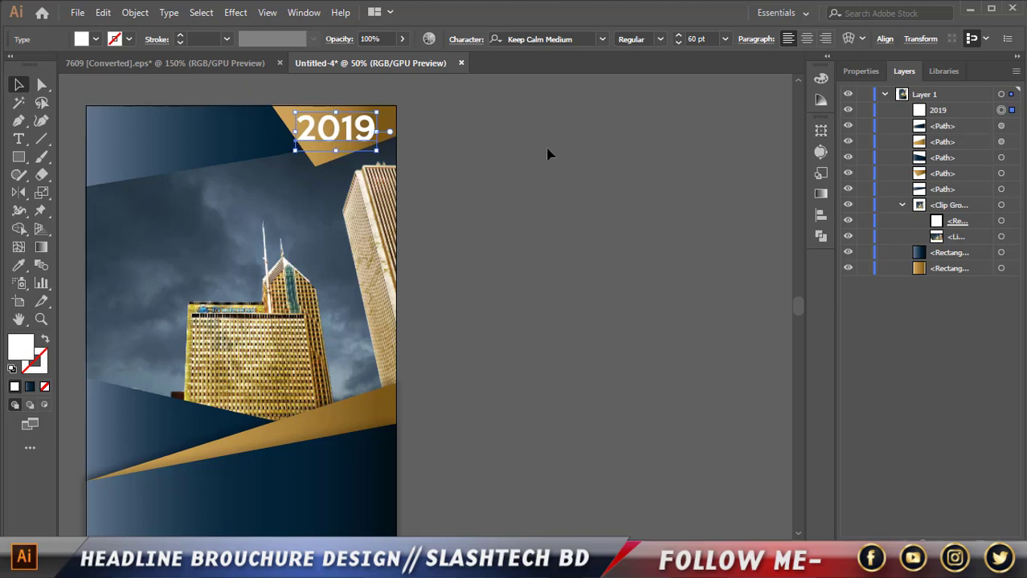
- Reduce the 2019 text to 54 pt, shift it slightly right on the gold shape and deselect it
left_click(679, 45)
left_click(679, 45)
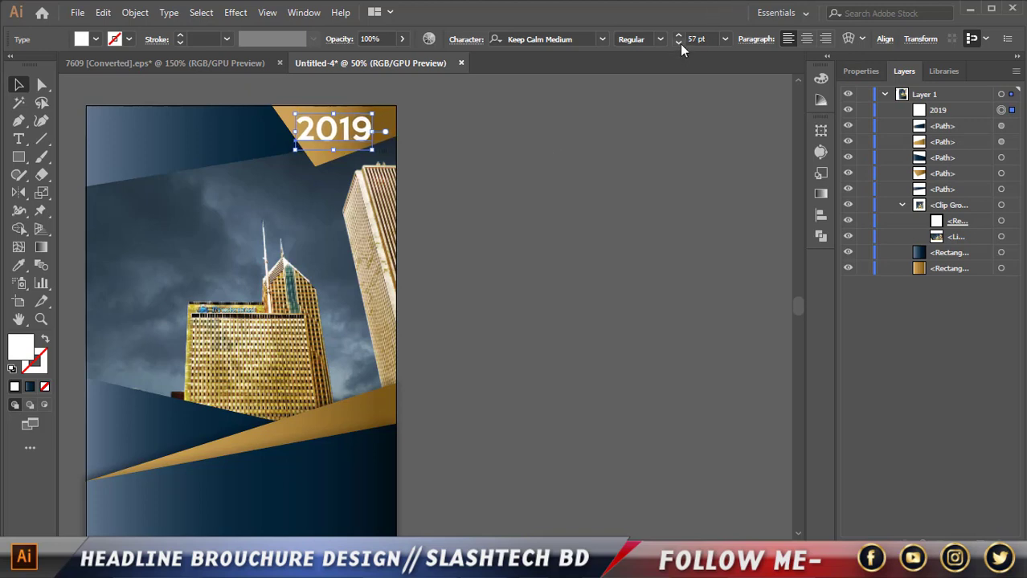
left_click(679, 45)
left_click(679, 45)
left_click(679, 45)
left_click(678, 45)
key("shift+Right")
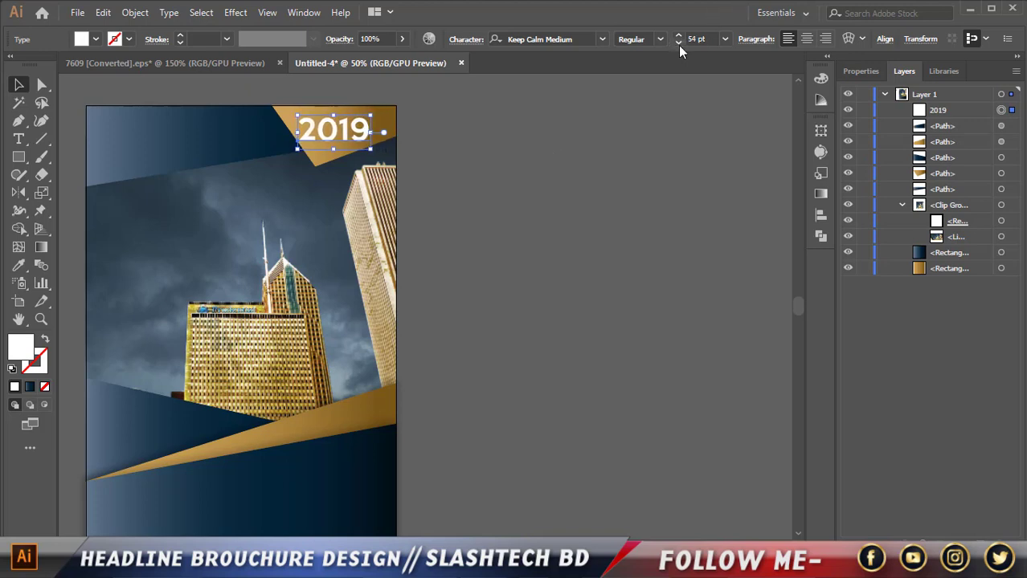
left_click(584, 232)
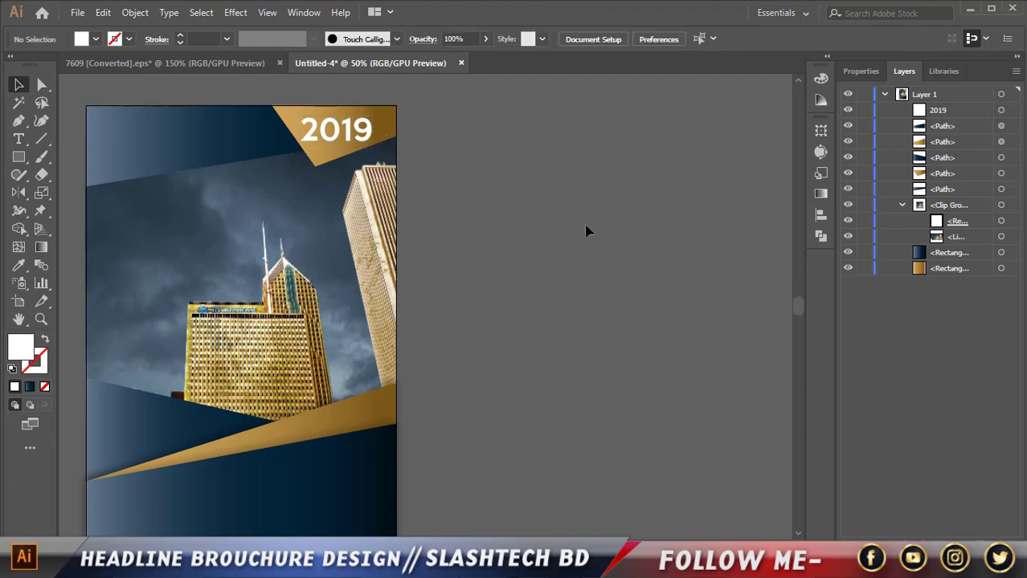
- Nudge the 2019 text slightly left and down within the gold corner shape
scroll(585, 231, "down", 1)
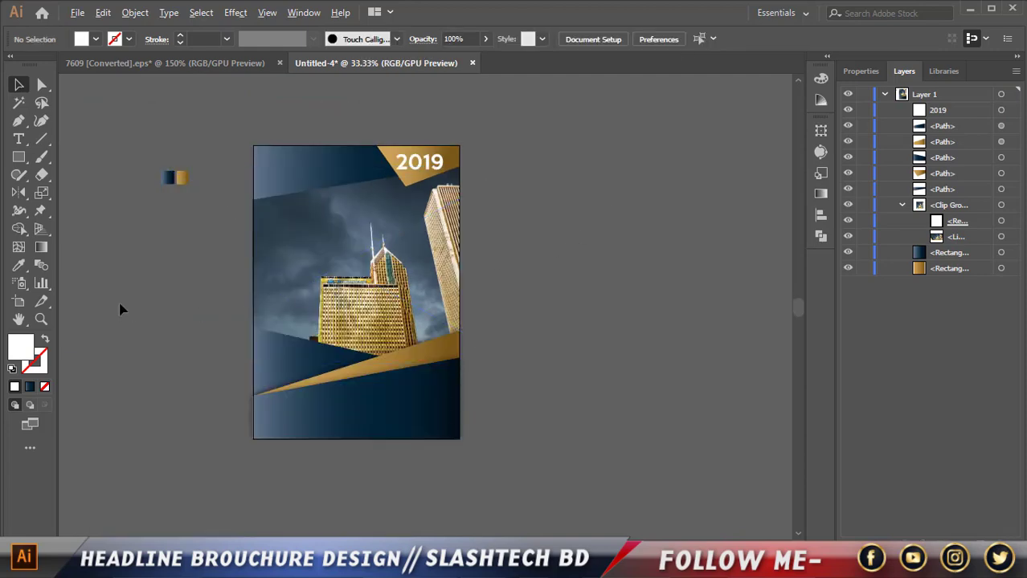
scroll(140, 305, "up", 1)
scroll(142, 312, "down", 1)
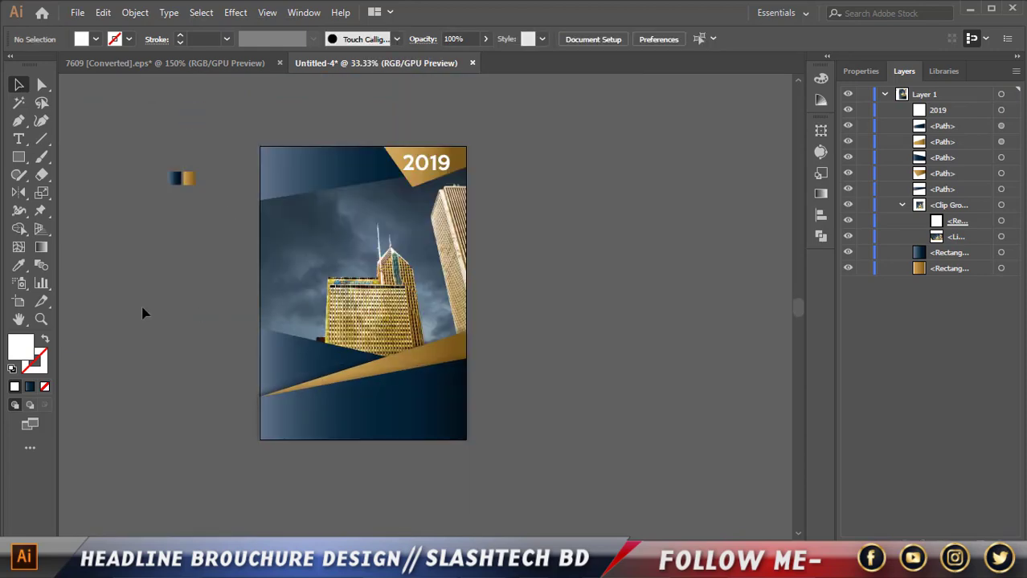
left_click(428, 182)
key("Left")
key("Left")
key("Left")
key("Left")
key("Left")
key("Left")
key("Left")
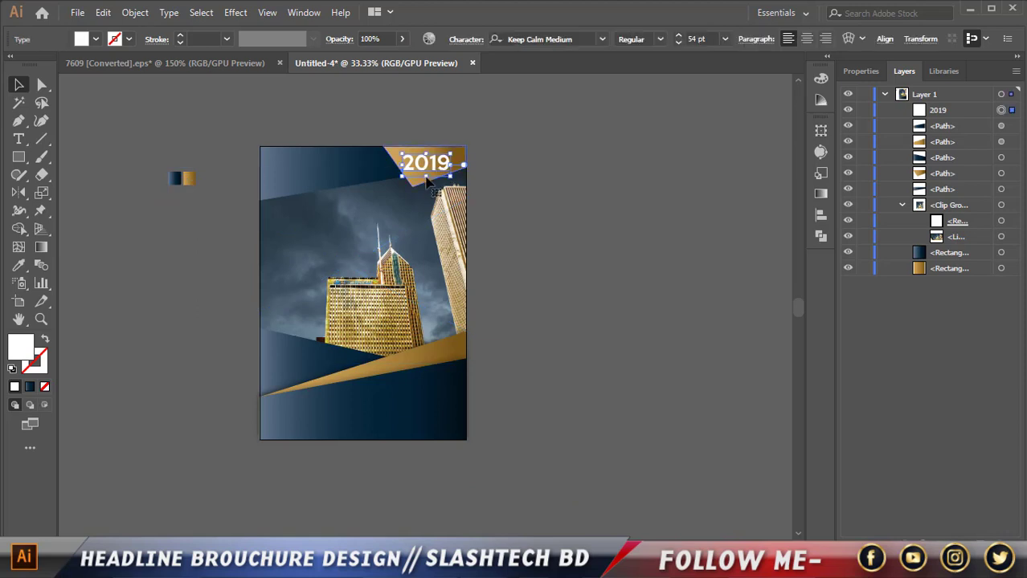
key("Down")
key("Down")
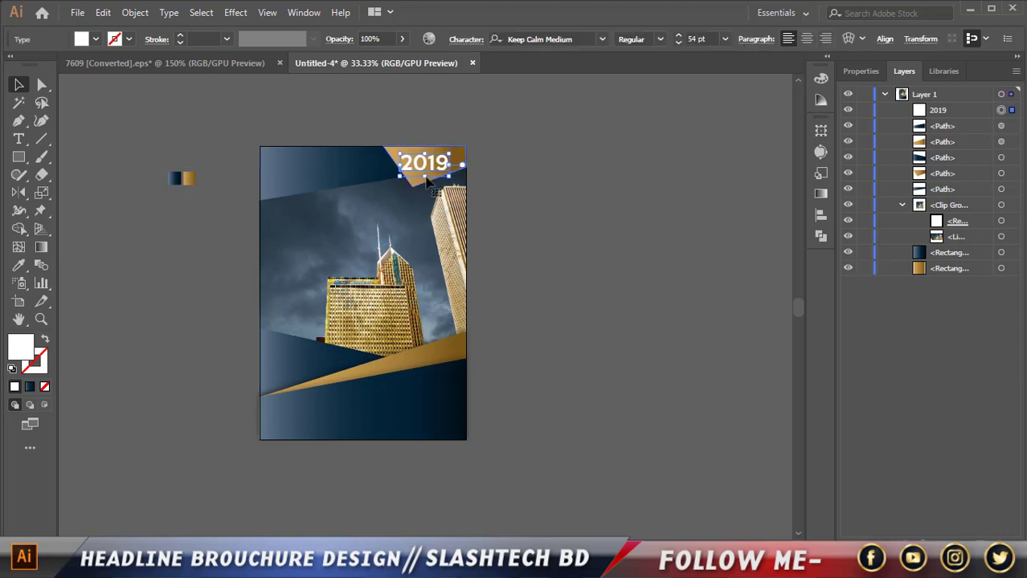
- Change the font of the 2019 text to Bahnschrift and deselect it
left_click(601, 42)
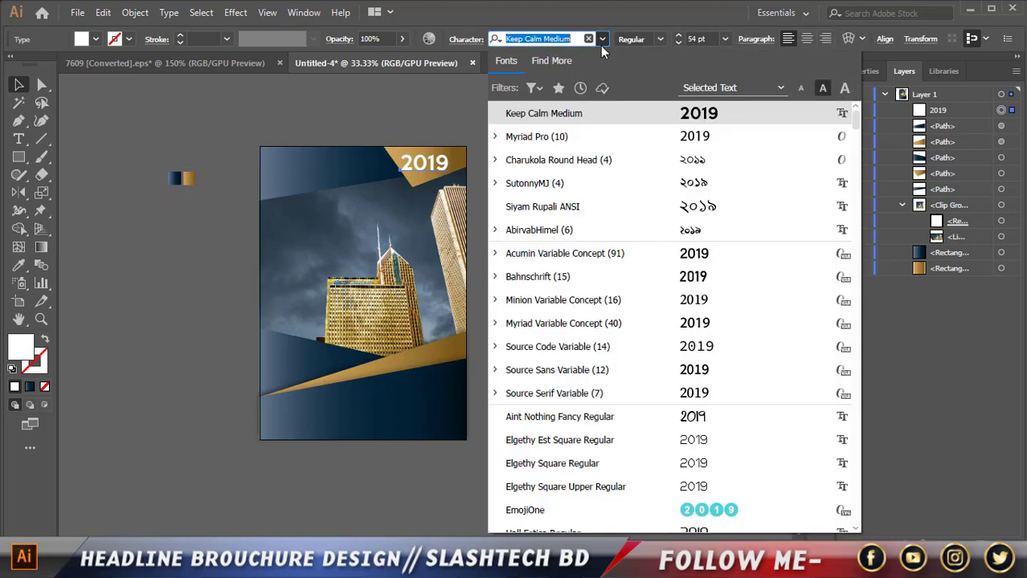
left_click(652, 143)
key("Down")
key("Down")
key("Down")
key("Down")
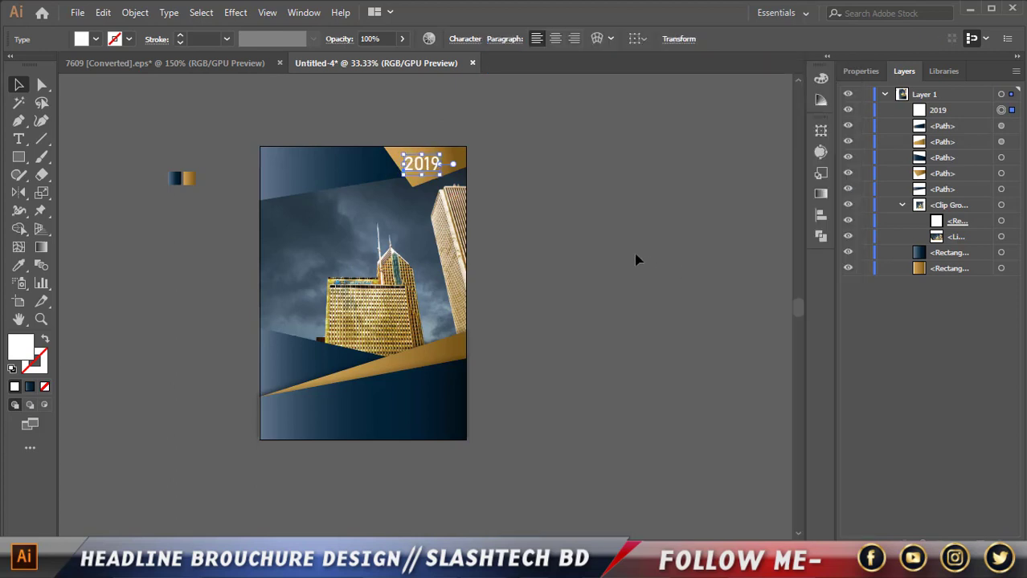
left_click(518, 182)
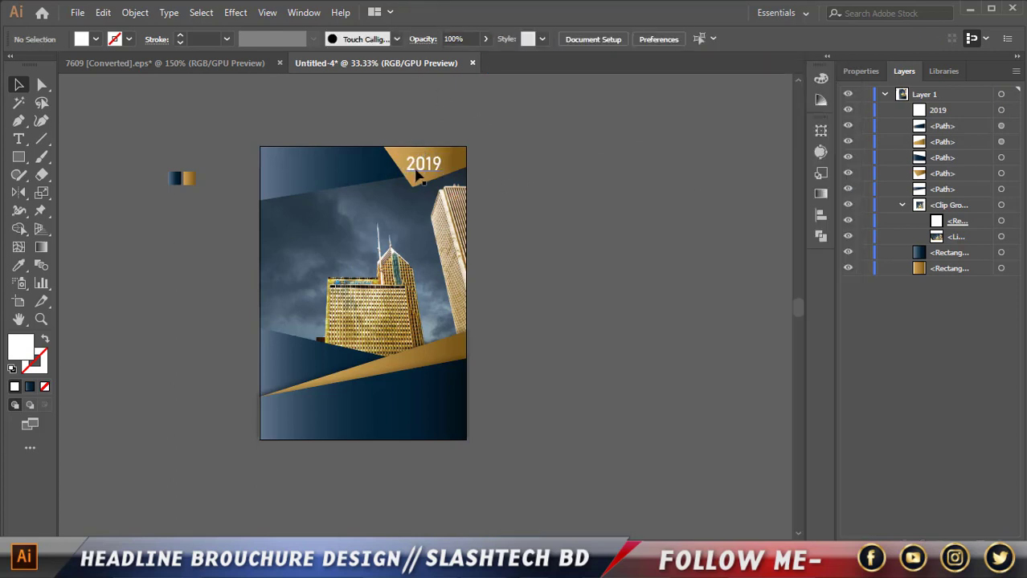
- Enlarge the 2019 text to 67 pt
left_click(464, 151)
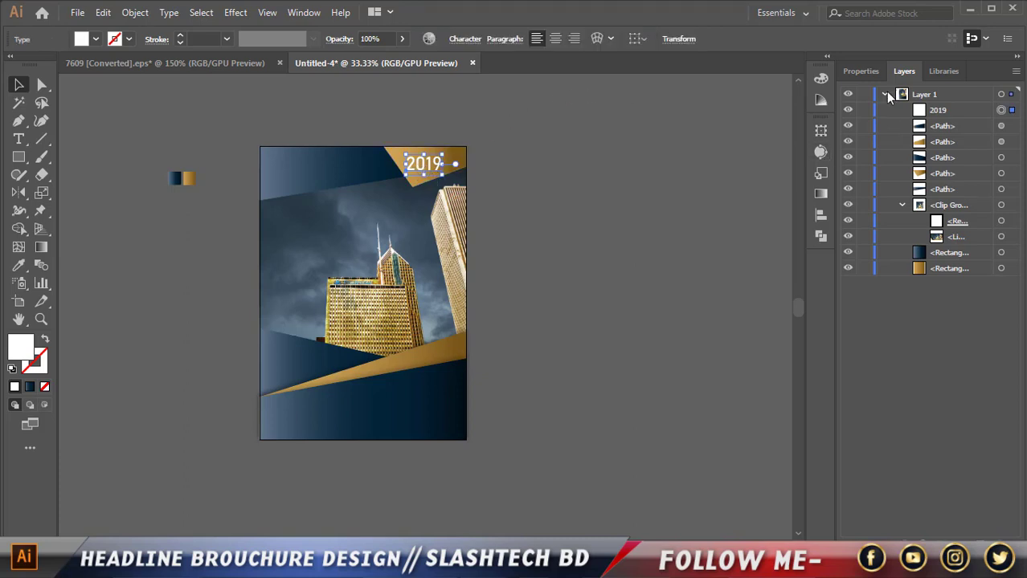
left_click(864, 74)
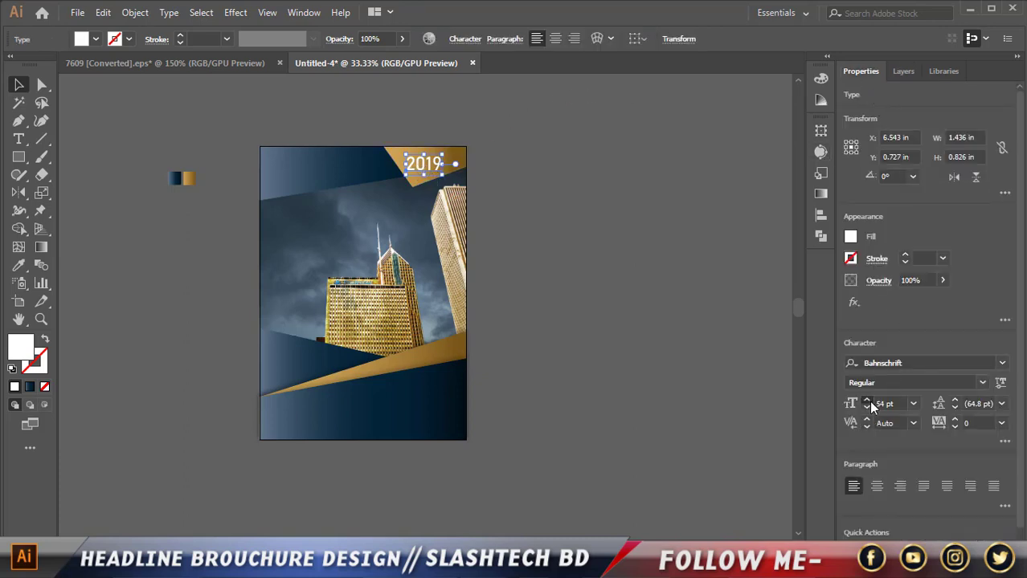
left_click(868, 403)
left_click(868, 403)
left_click(868, 402)
left_click(868, 402)
left_click(868, 402)
left_click(868, 402)
left_click(868, 402)
left_click(868, 402)
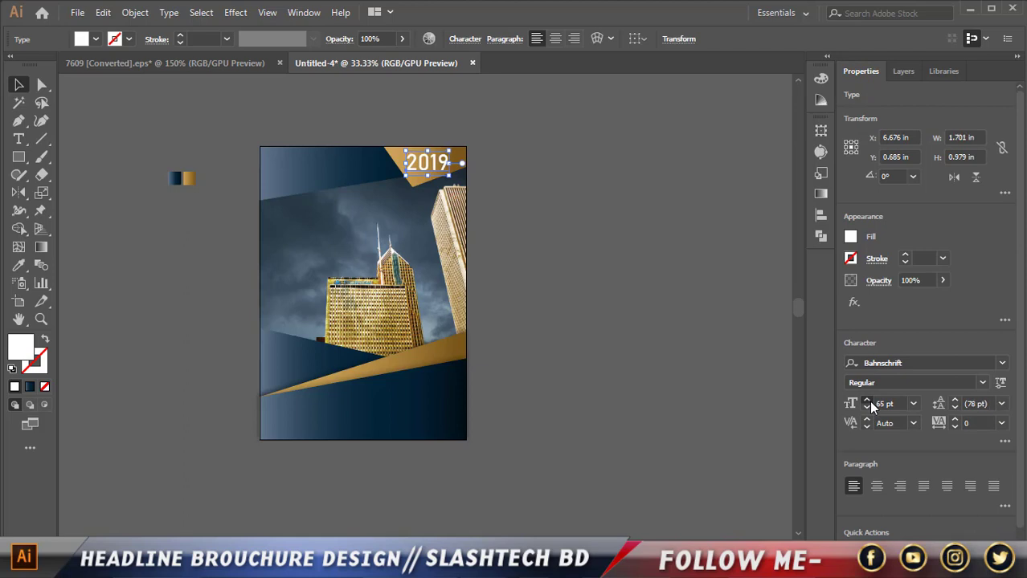
left_click(868, 403)
left_click(868, 402)
- Fine-tune the enlarged 2019 text's position on the gold shape by nudging it left and down, and deselect it
key("Left")
key("Left")
key("Left")
key("Left")
key("Left")
key("Left")
key("Left")
key("Left")
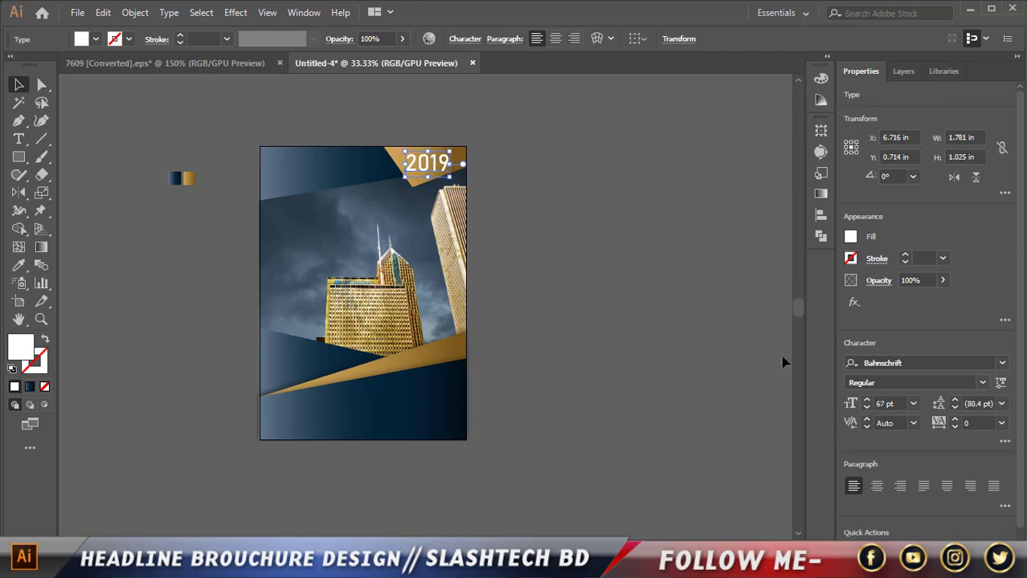
key("Down")
key("Down")
key("Down")
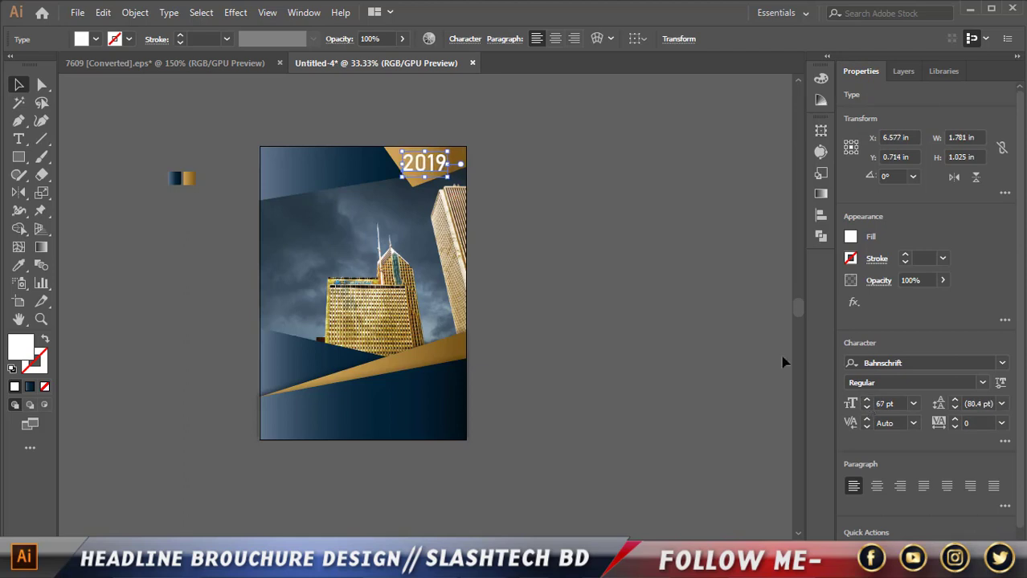
left_click(642, 394)
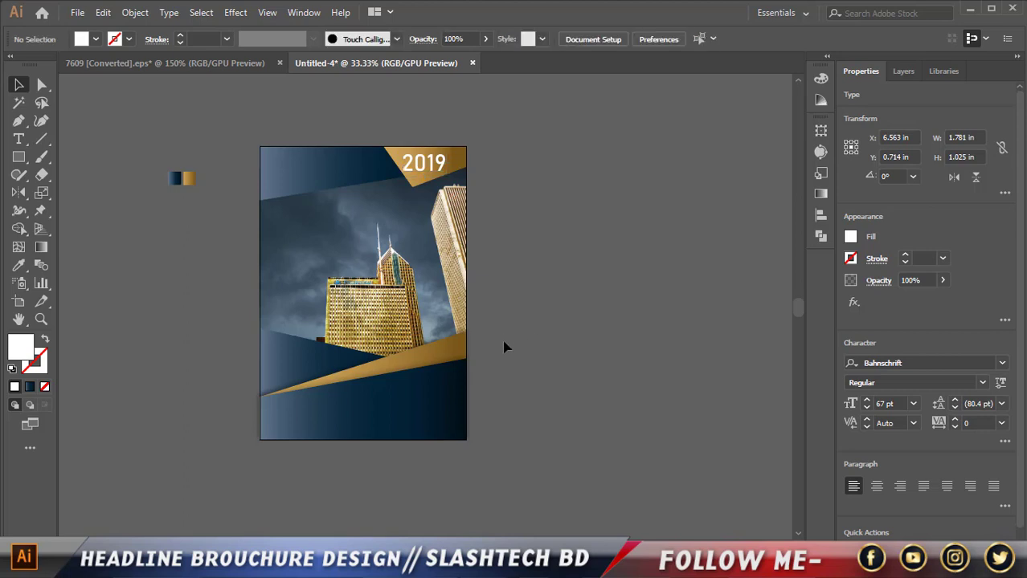
- Add the text "HEADLINE" in Bahnschrift at 67 pt on the empty canvas beside the page and deselect it
left_click(19, 141)
left_click(146, 282)
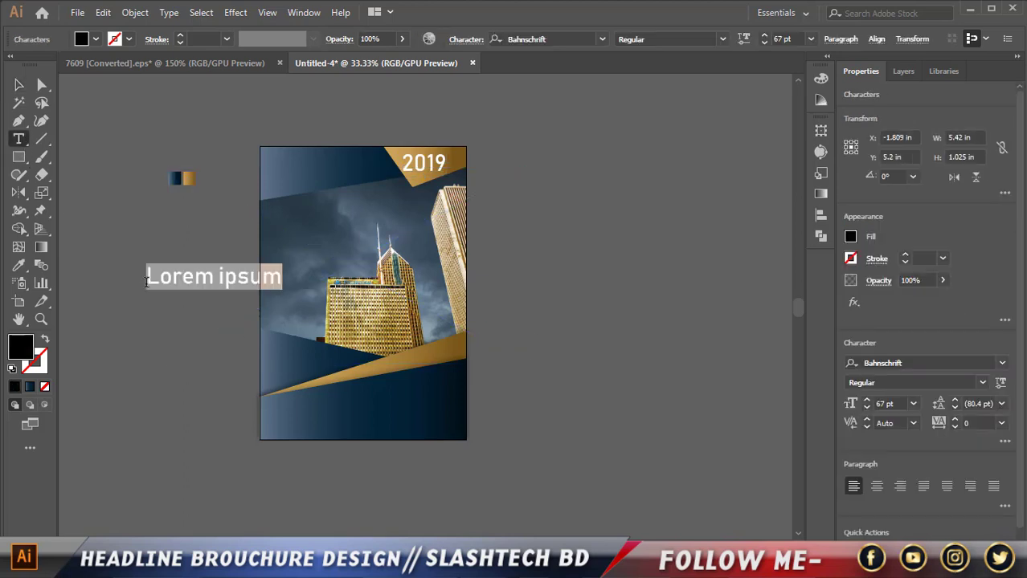
key("BackSpace")
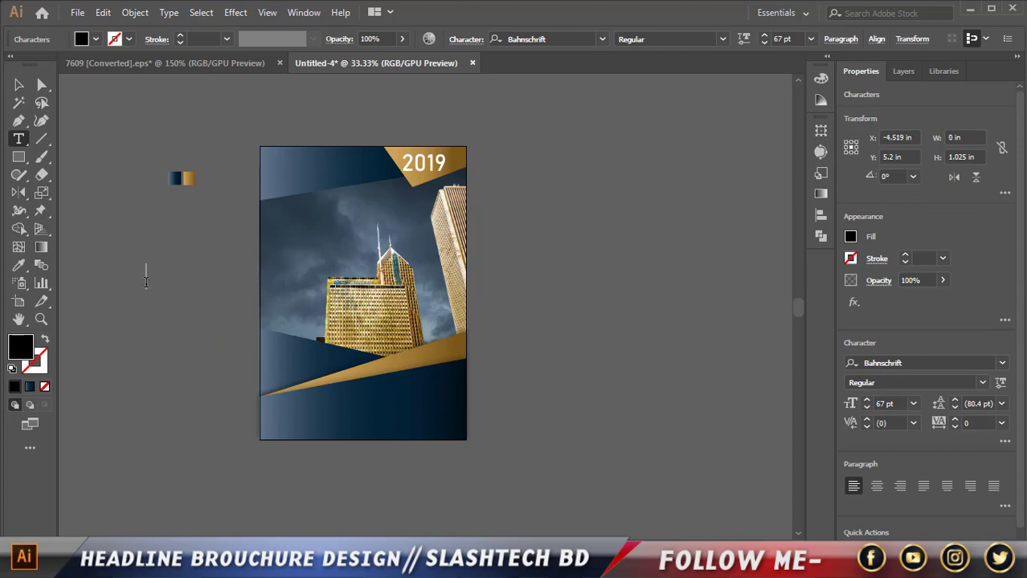
type("HEAD")
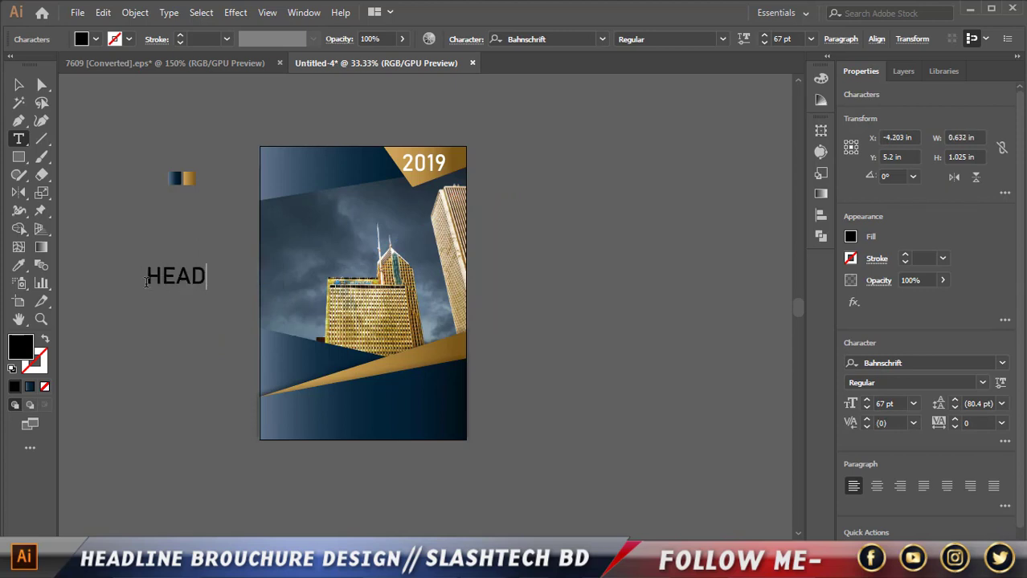
type("LINE")
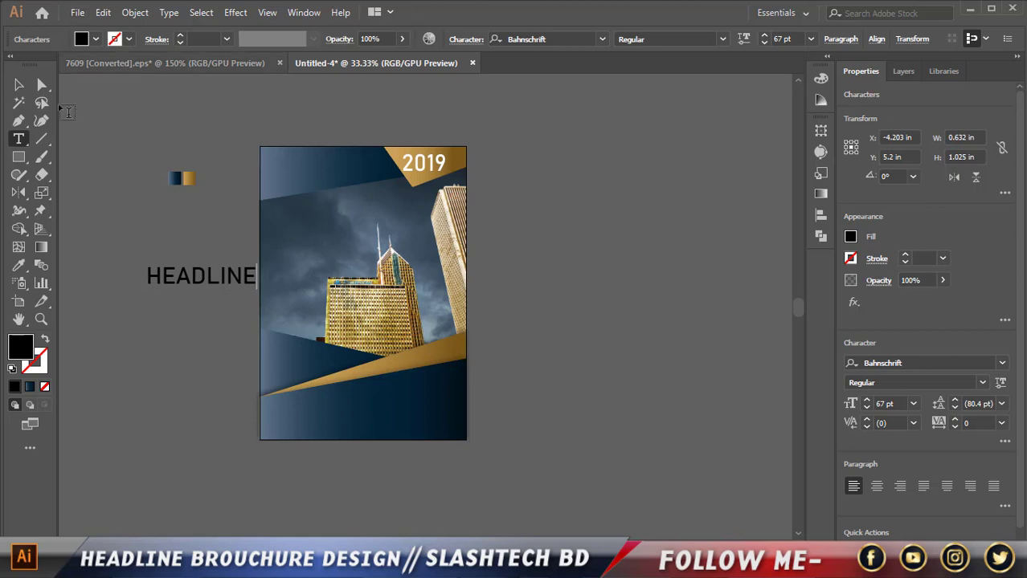
left_click(19, 84)
left_click(154, 134)
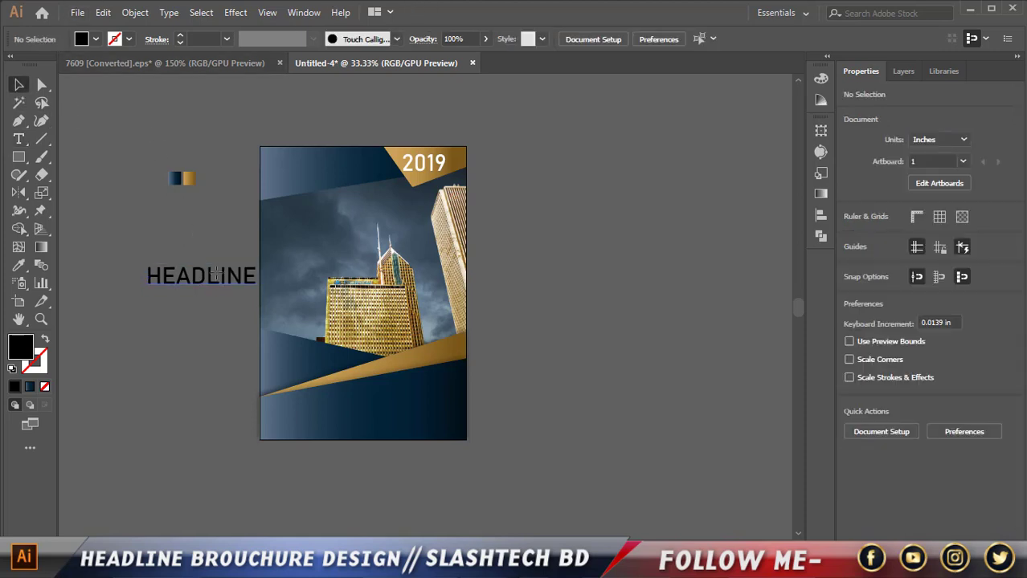
- Duplicate the HEADLINE text below itself, change the copy to "BROUCHURE DESIGN", and centre it closely under the headline
left_click_drag(216, 274, 123, 283)
key("ctrl+z")
double_click(235, 292)
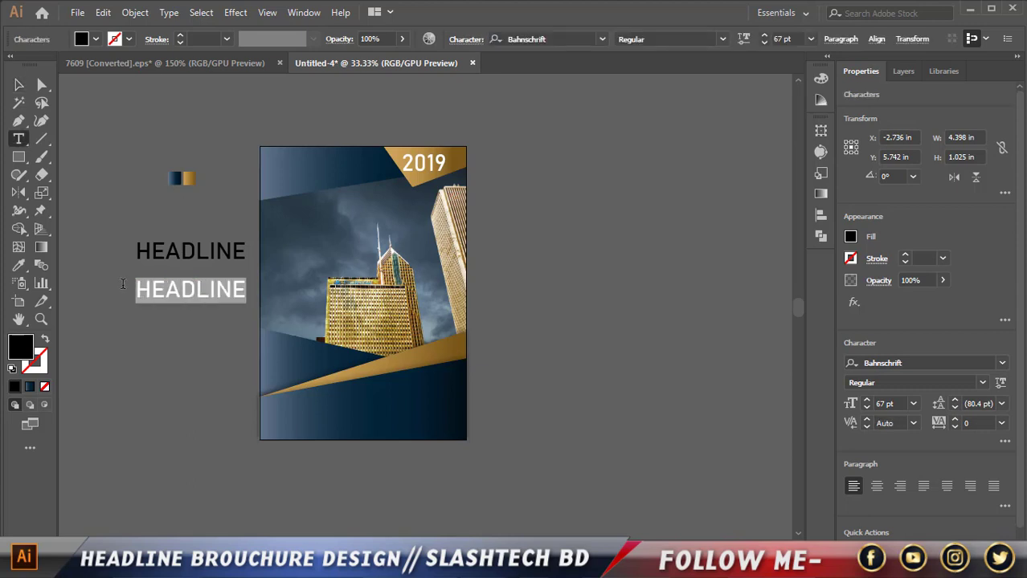
type("BR")
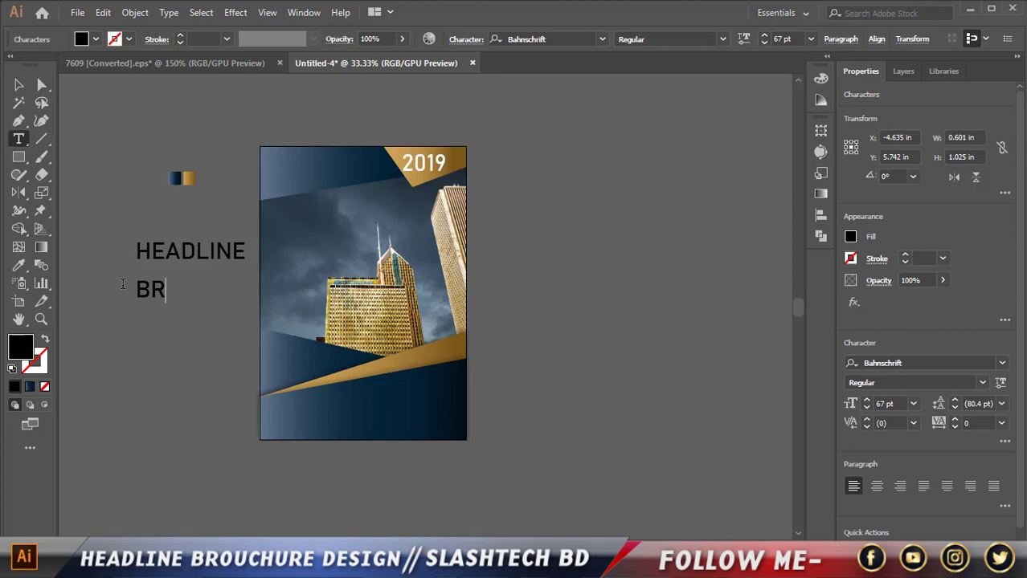
type("OUCHY")
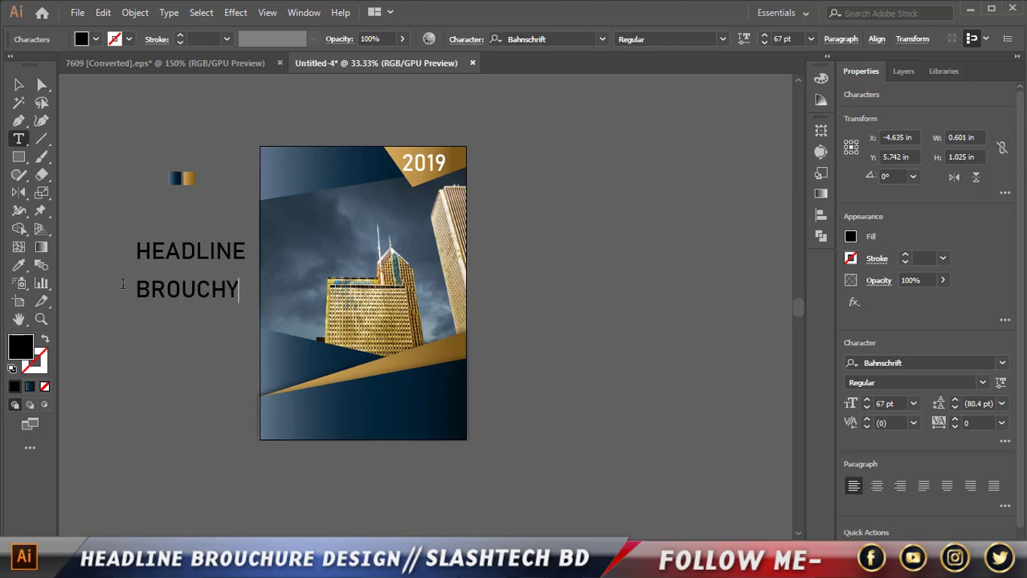
key("BackSpace")
type("UREB")
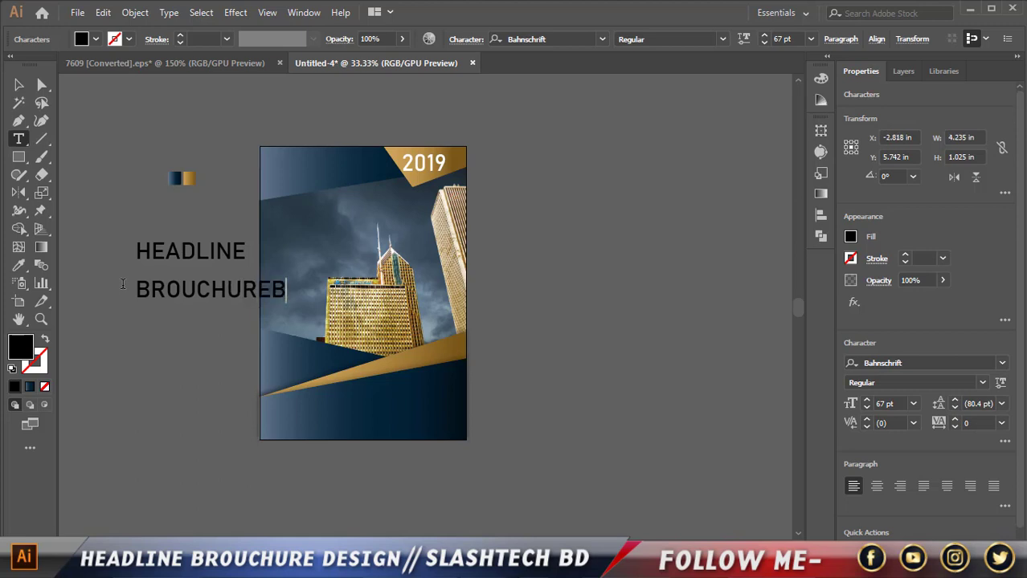
key("BackSpace")
type("DESIGN")
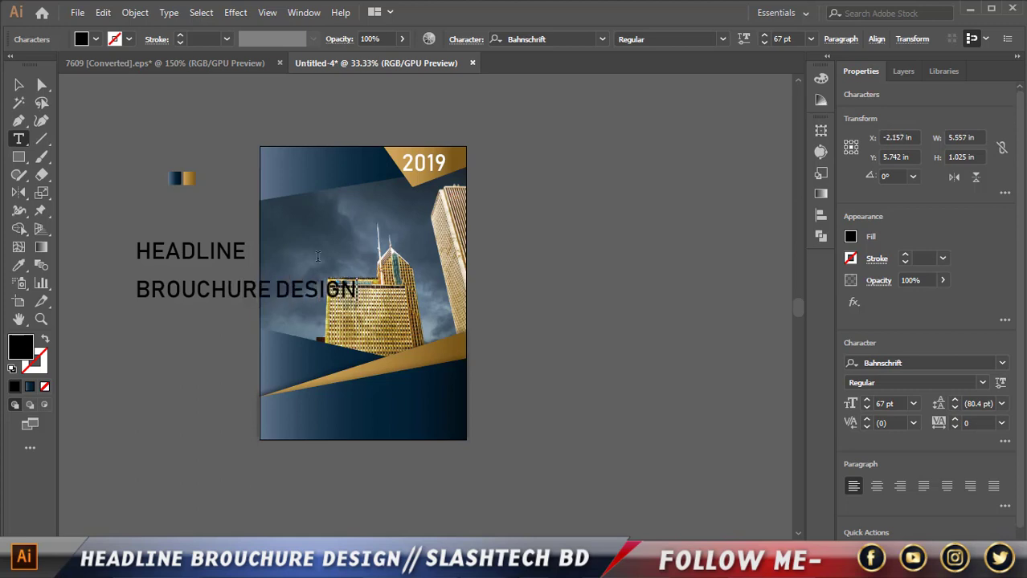
left_click(19, 84)
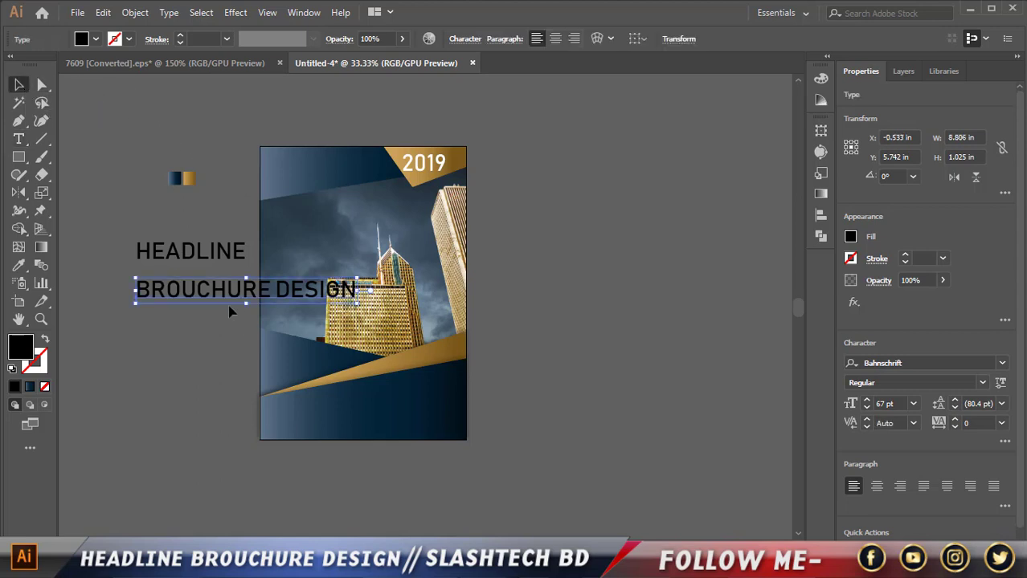
left_click_drag(193, 296, 145, 291)
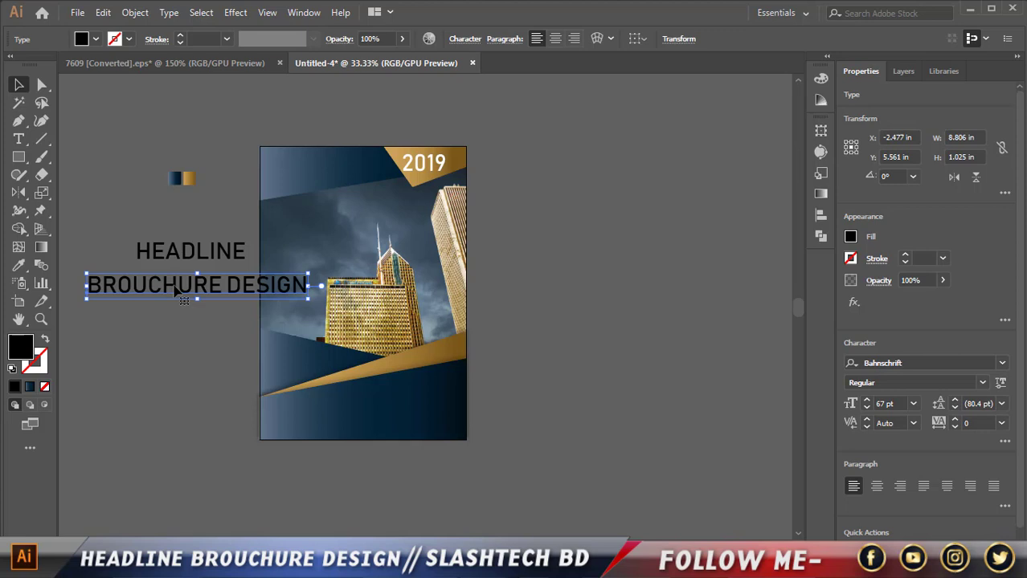
left_click(207, 353)
- Duplicate the BROUCHURE DESIGN text below itself, replace the copy's wording with "ANNUAL REPORT", and deselect it
left_click_drag(210, 299, 217, 339)
double_click(267, 336)
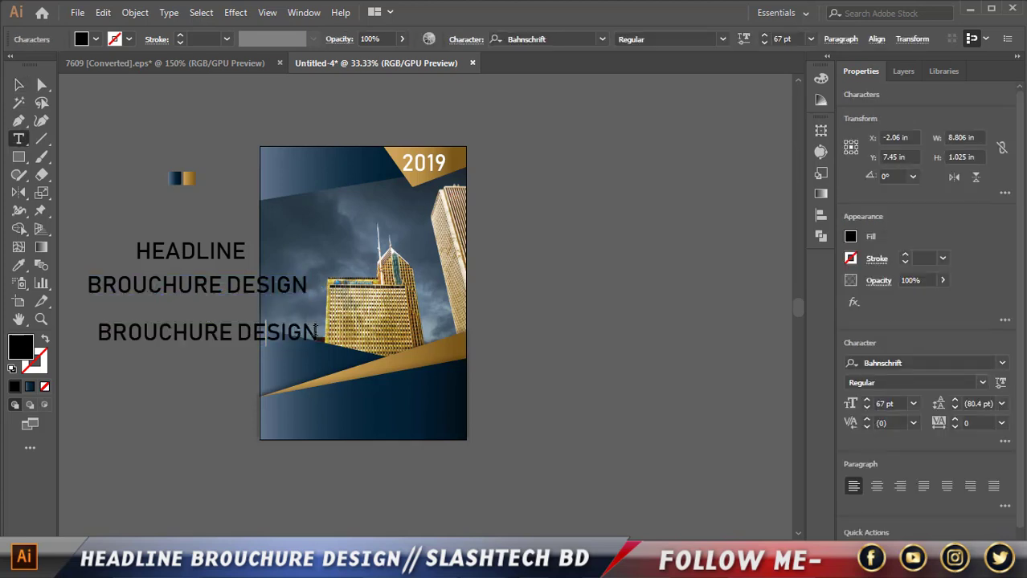
left_click_drag(317, 332, 100, 324)
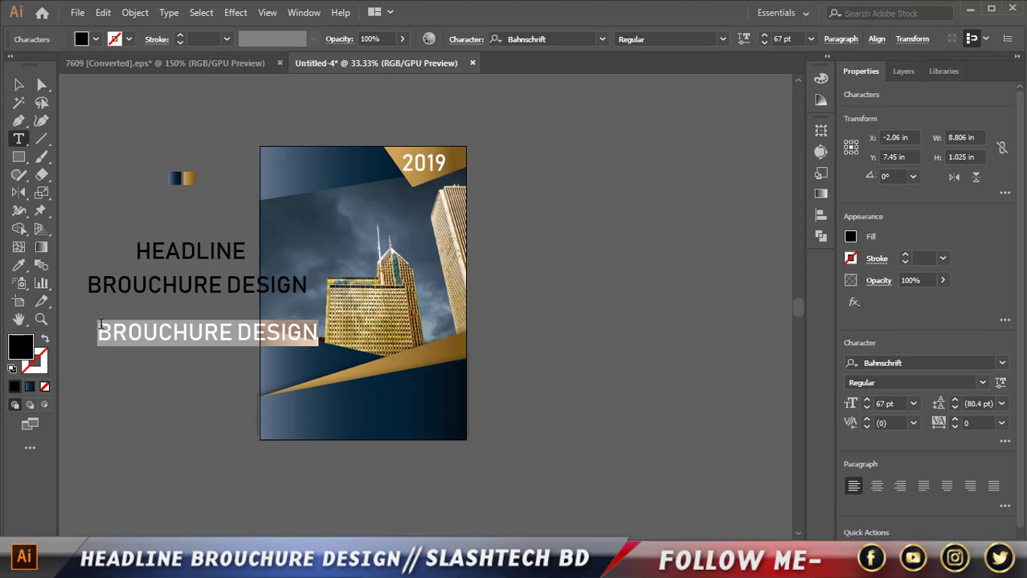
key("BackSpace")
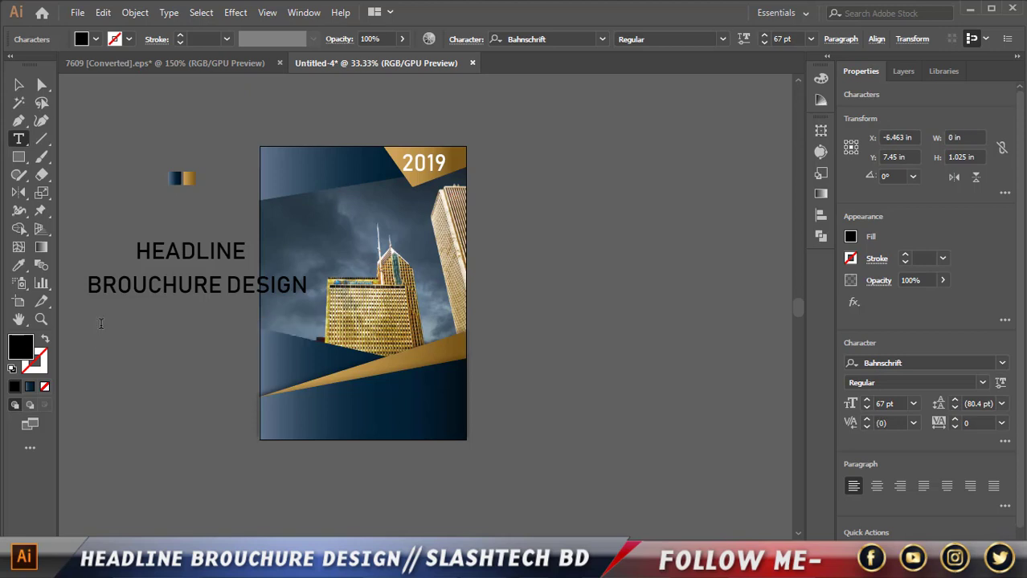
type("ANNUAL")
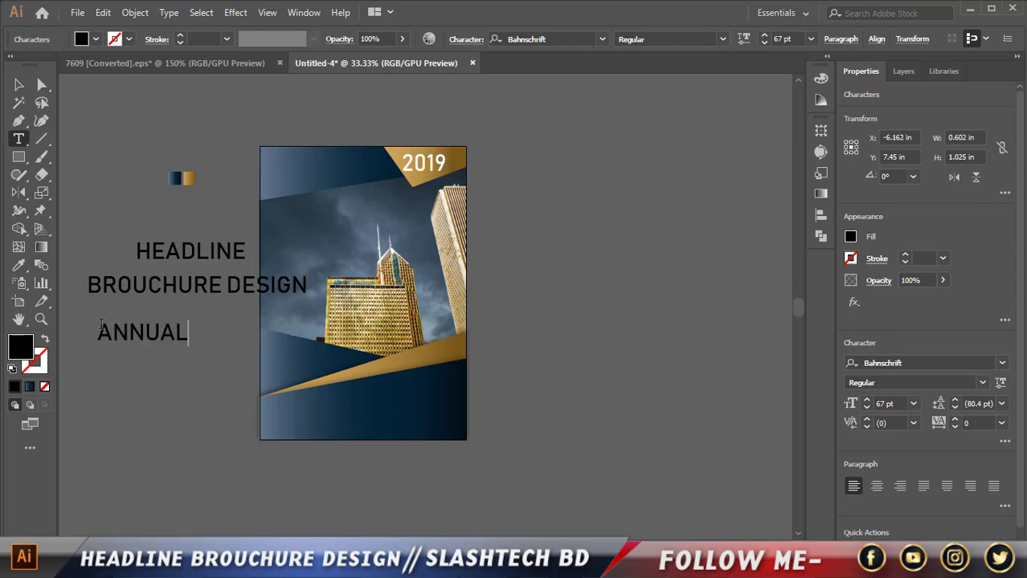
type(" REPORT")
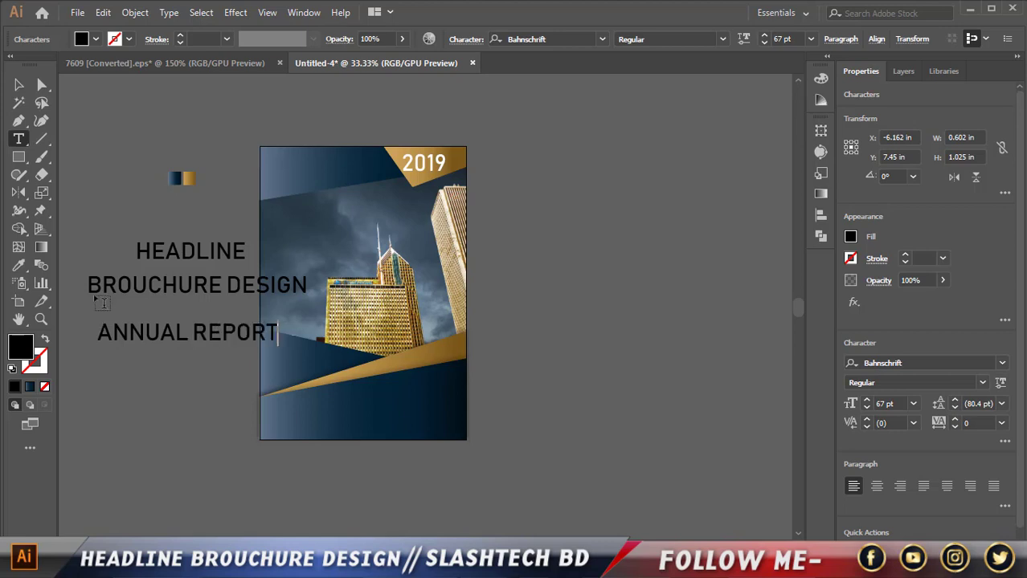
left_click(18, 86)
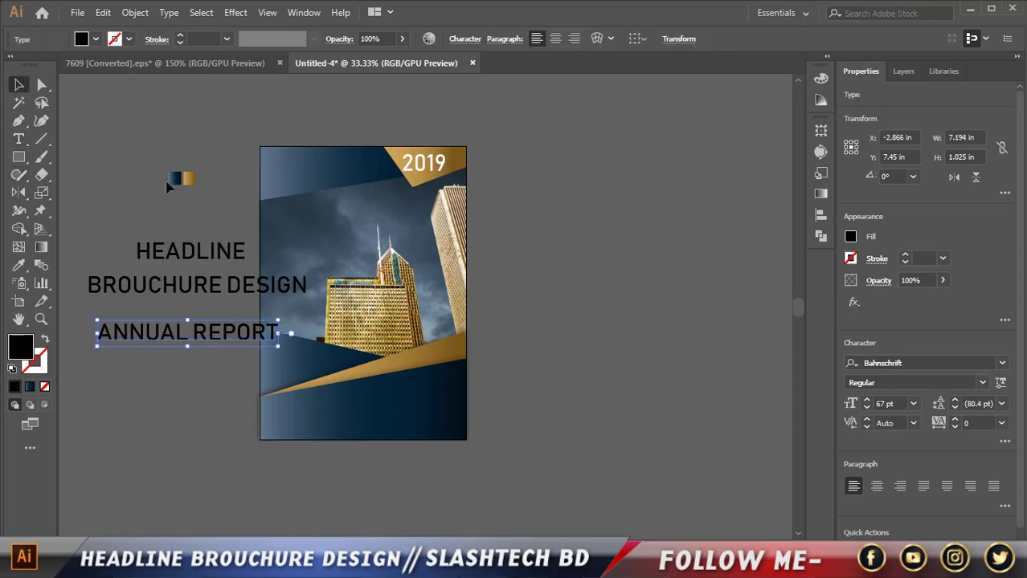
left_click(647, 308)
- Move the HEADLINE text onto the navy shape at the top of the page and fill it white
left_click_drag(255, 243, 375, 163)
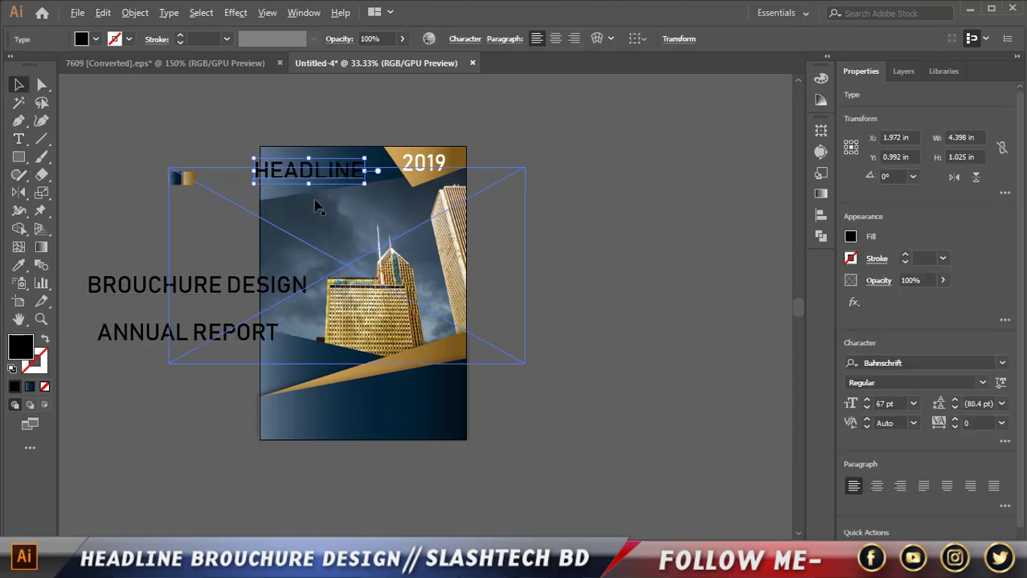
scroll(316, 207, "up", 1)
left_click(96, 39)
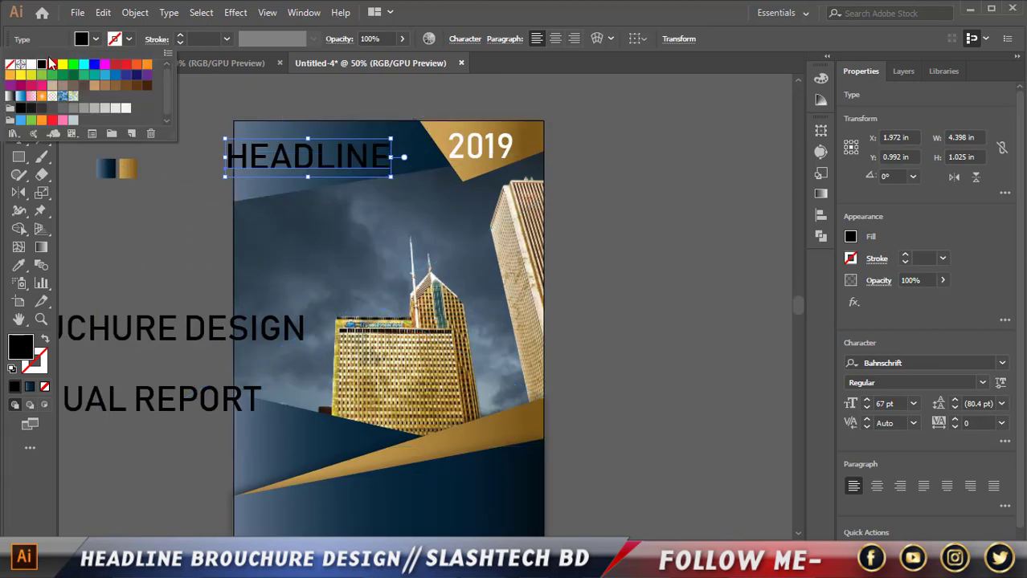
left_click(33, 65)
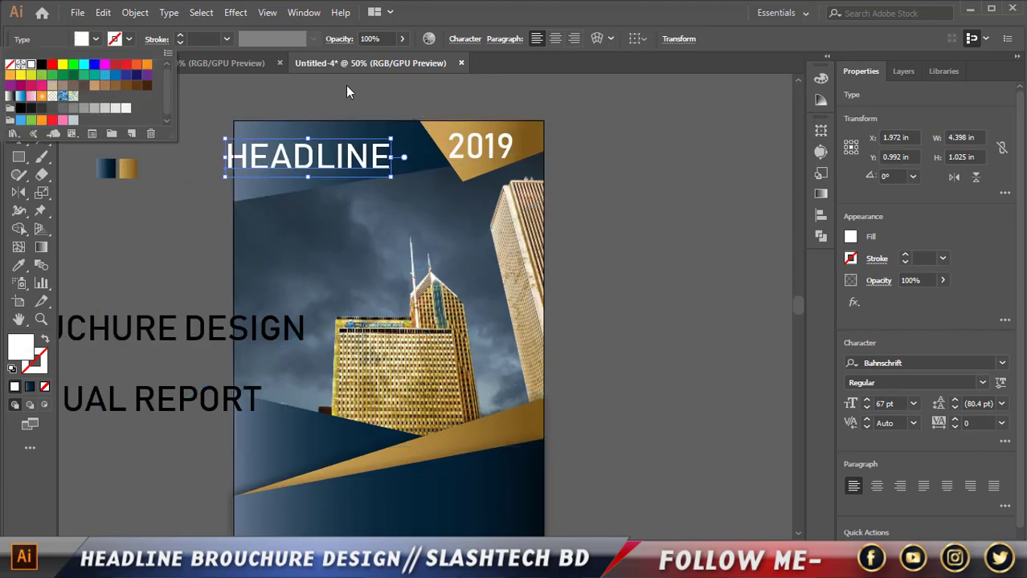
left_click(536, 108)
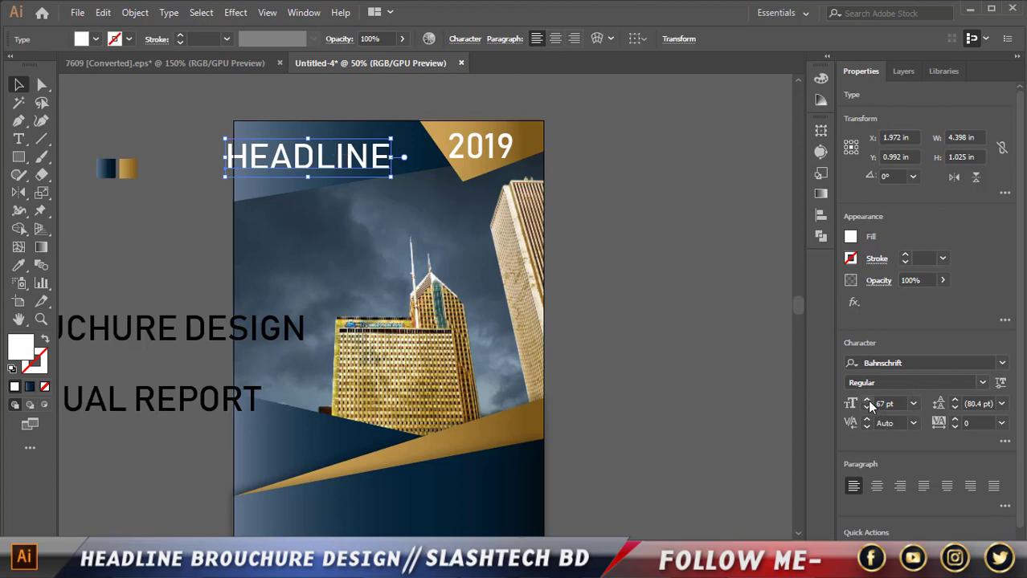
- Reduce the HEADLINE text to 46 pt
left_click(868, 407)
left_click(868, 407)
left_click(868, 407)
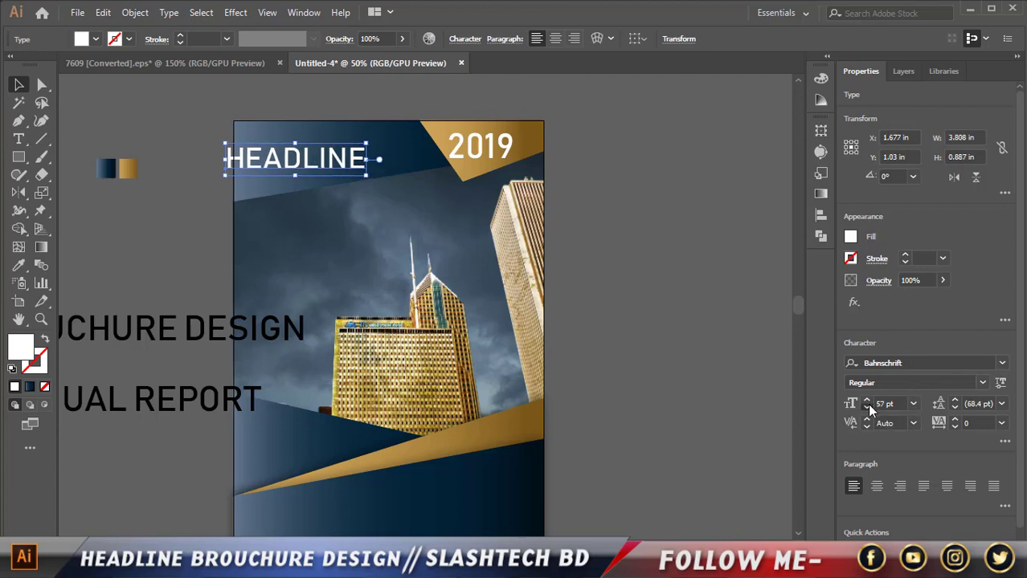
left_click(868, 408)
left_click(868, 407)
left_click(868, 408)
left_click(868, 408)
left_click(867, 407)
left_click(868, 408)
left_click(868, 408)
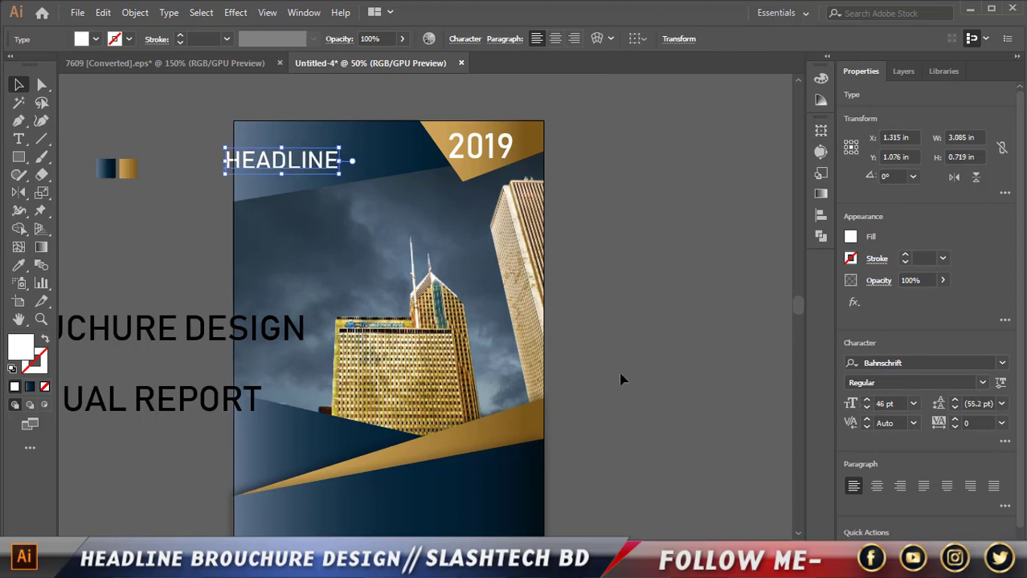
- Stretch the upper navy gradient shape slightly downward over the skyline photo and deselect it
left_click(389, 201)
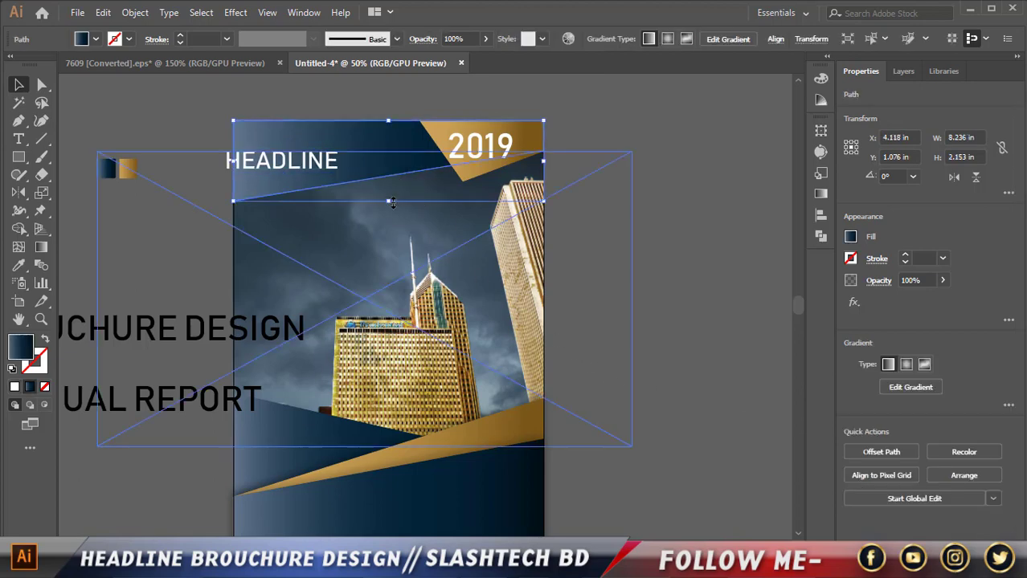
left_click_drag(389, 201, 389, 209)
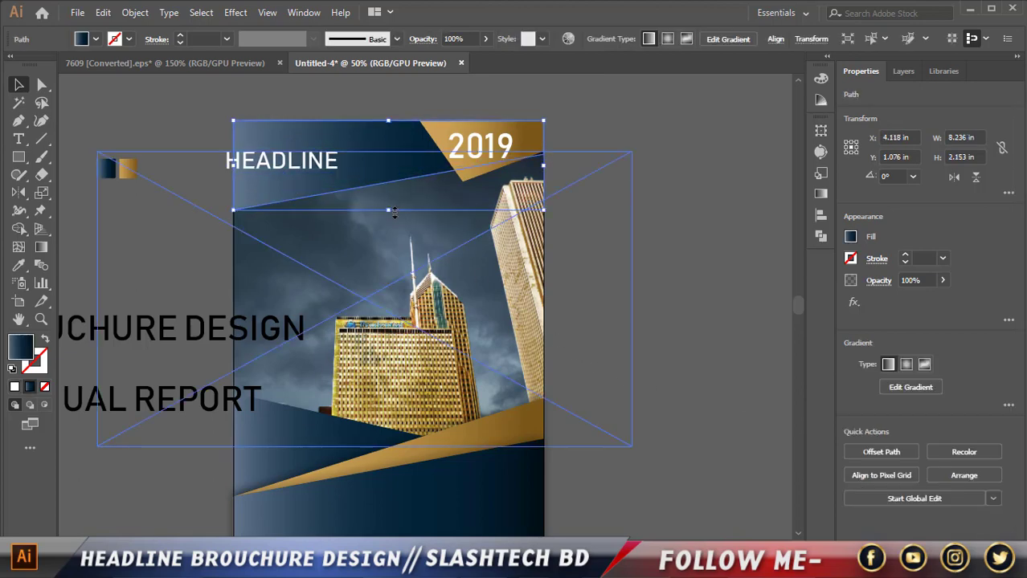
left_click(647, 210)
- Move the HEADLINE text up near the page's top edge and reduce it to 43 pt
left_click_drag(318, 167, 351, 144)
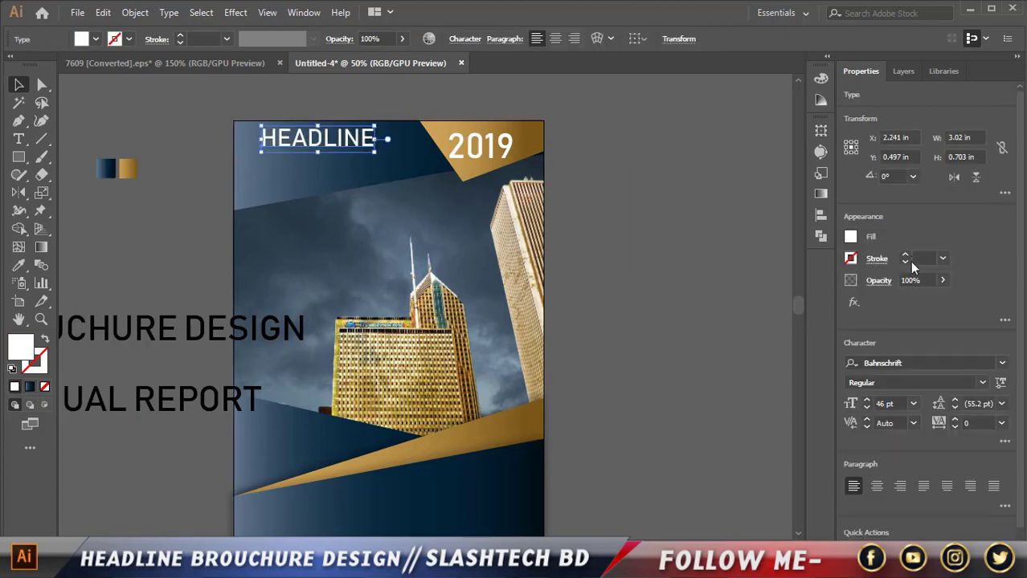
left_click(866, 409)
left_click(866, 409)
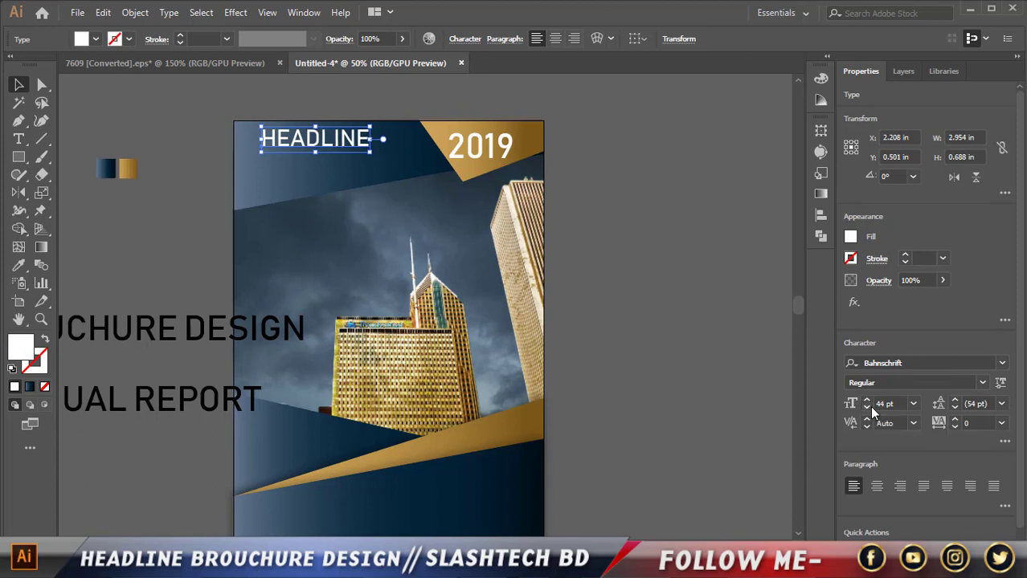
left_click(866, 409)
- Fine-tune the HEADLINE text's horizontal position by nudging it right and back to the left, and deselect it
key("Right")
key("Right")
key("Right")
key("Right")
key("Right")
key("Right")
key("Right")
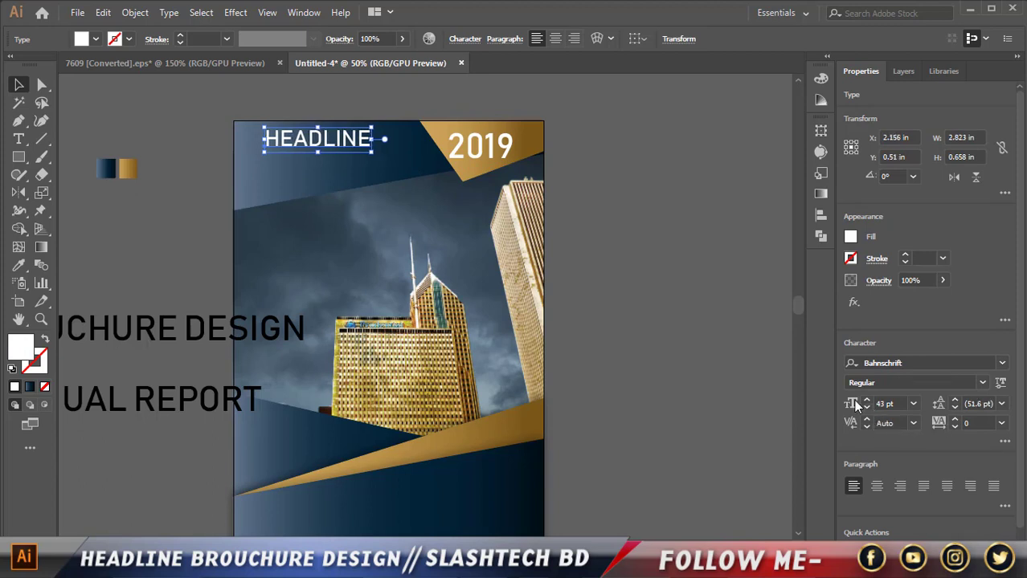
key("Left")
key("Left")
key("Left")
key("Left")
key("Left")
key("Left")
key("Left")
key("Left")
key("Left")
key("Left")
key("Left")
key("Left")
key("Left")
key("Left")
key("Left")
key("Left")
key("Left")
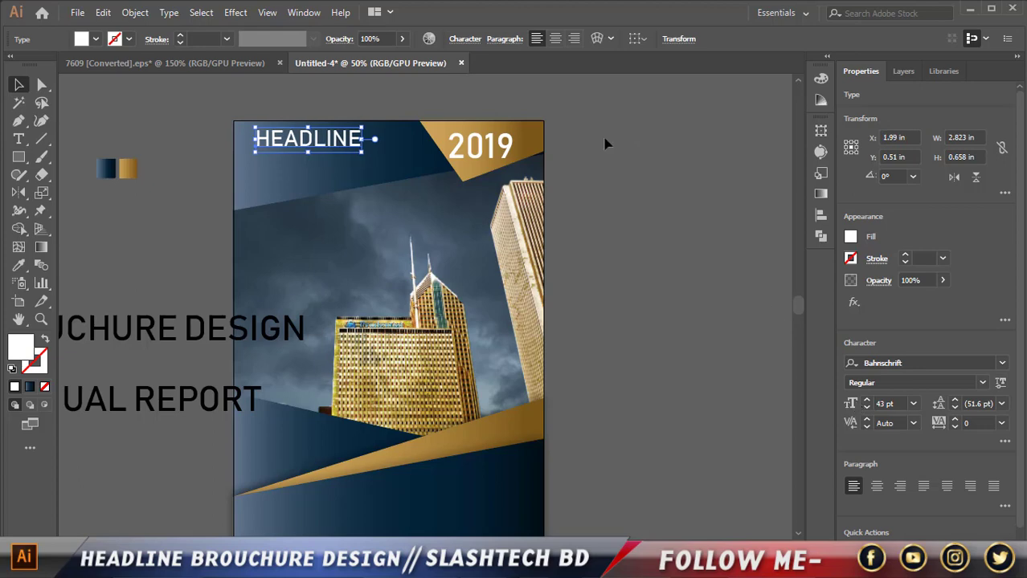
left_click(597, 174)
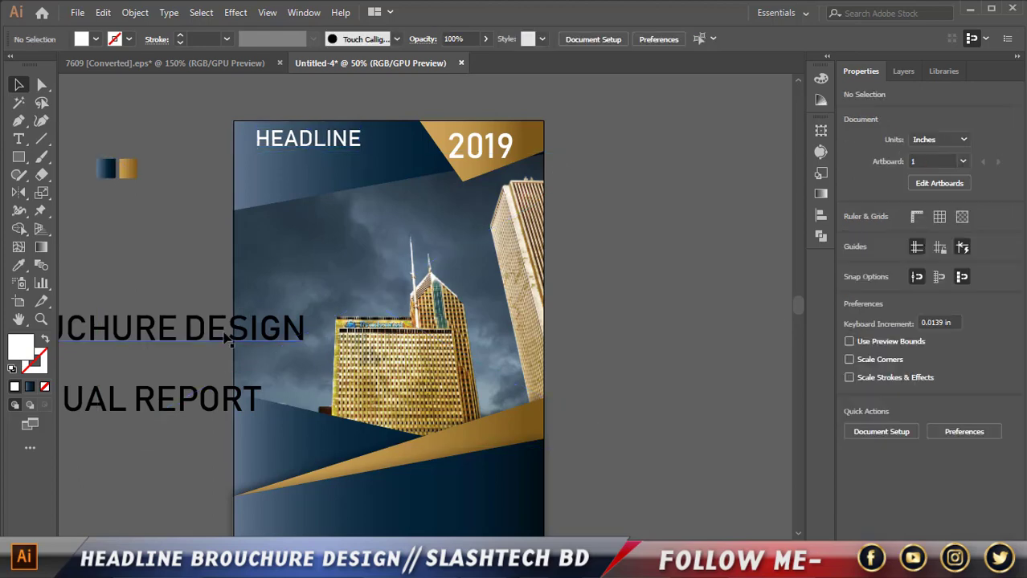
- Move the BROUCHURE DESIGN text beneath HEADLINE, across the upper navy shape, and fill it white
left_click_drag(225, 333, 396, 197)
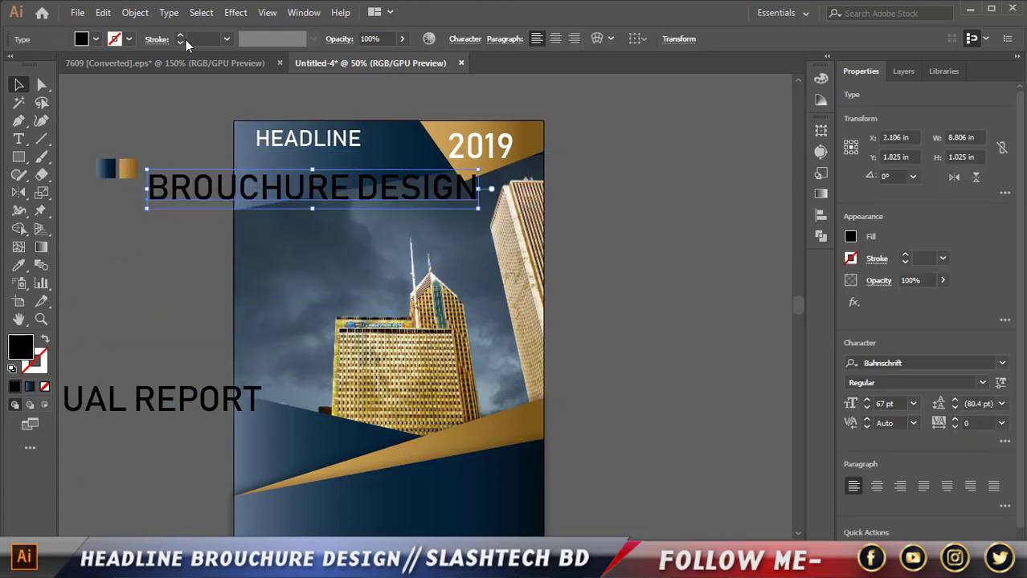
left_click(81, 39)
left_click(31, 64)
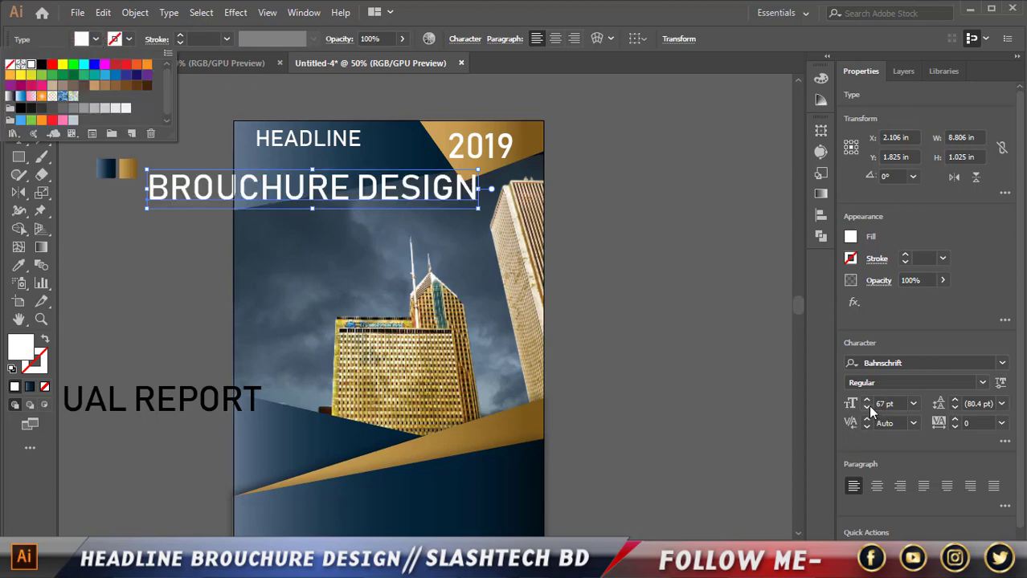
- Reduce the BROUCHURE DESIGN text to 46 pt
left_click(868, 408)
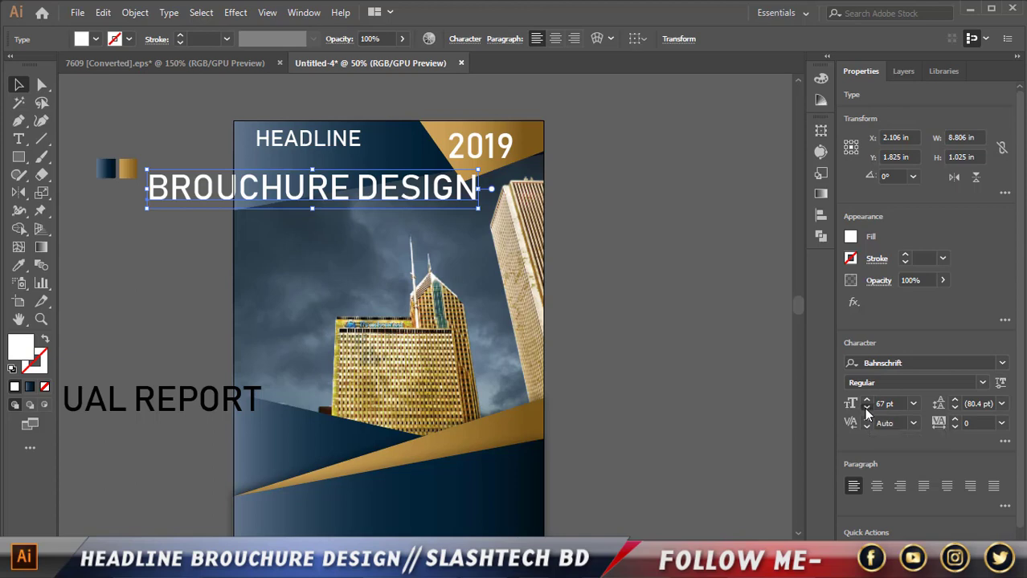
left_click(867, 409)
left_click(867, 409)
left_click(866, 408)
left_click(866, 408)
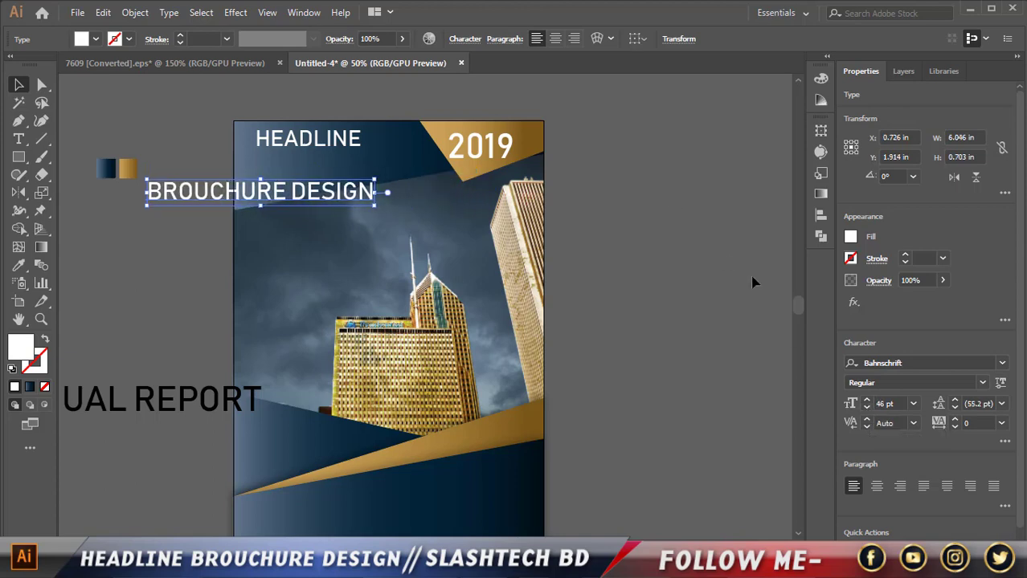
- Browse the font list with live preview and change the BROUCHURE DESIGN text's font to Elgethy Square Regular
left_click(1002, 363)
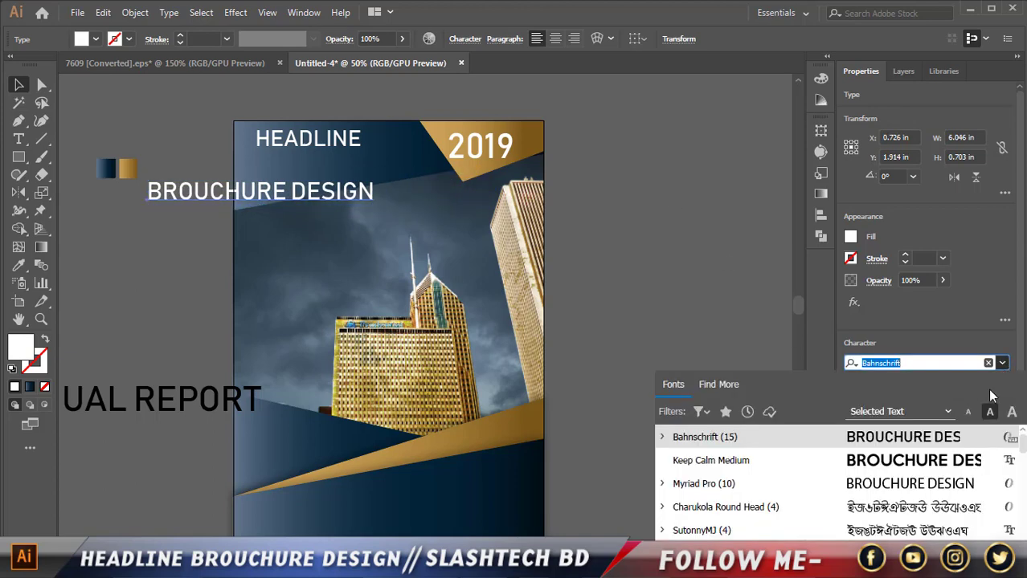
scroll(936, 497, "down", 3)
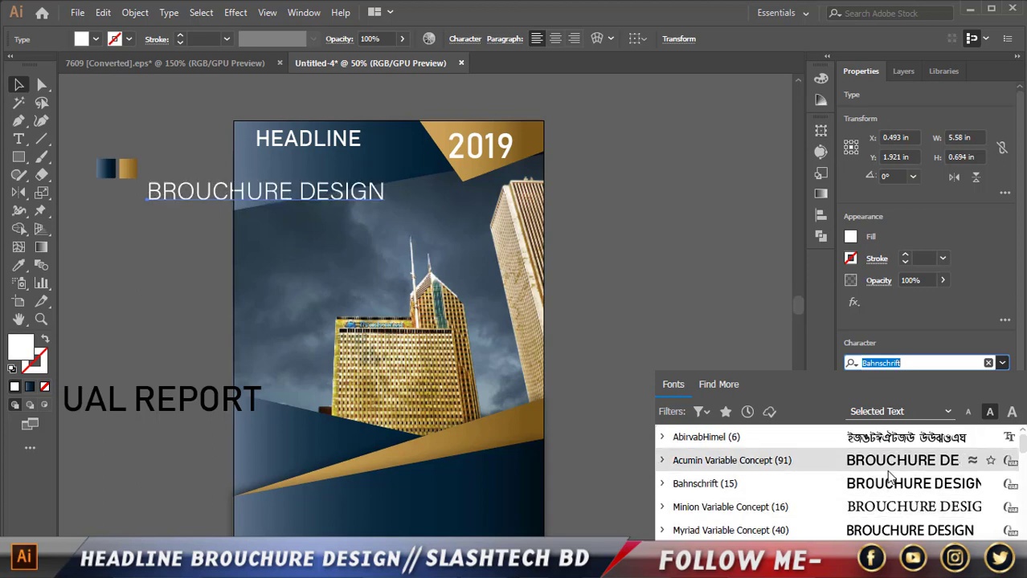
scroll(888, 514, "down", 5)
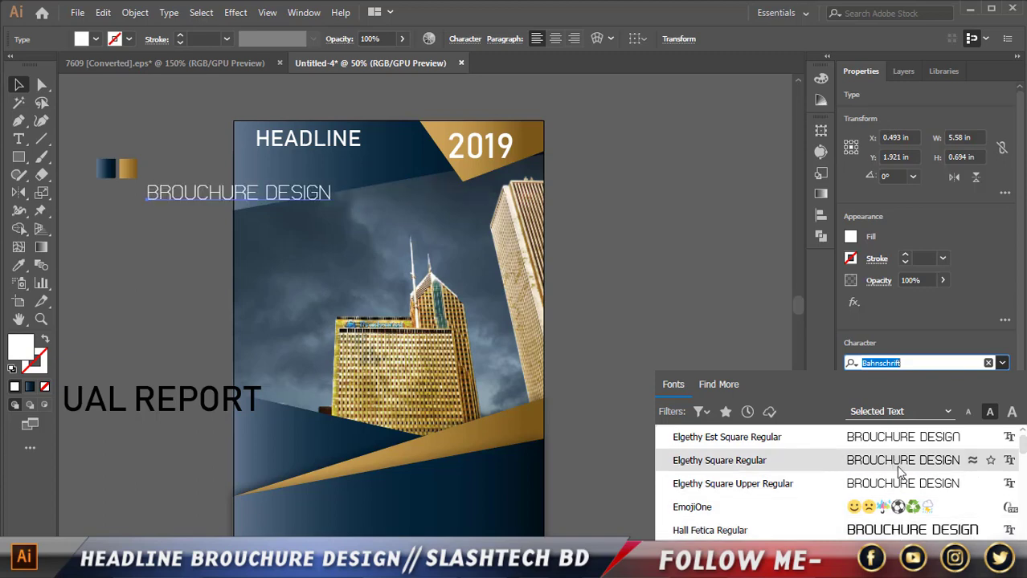
scroll(898, 478, "up", 5)
scroll(892, 507, "down", 7)
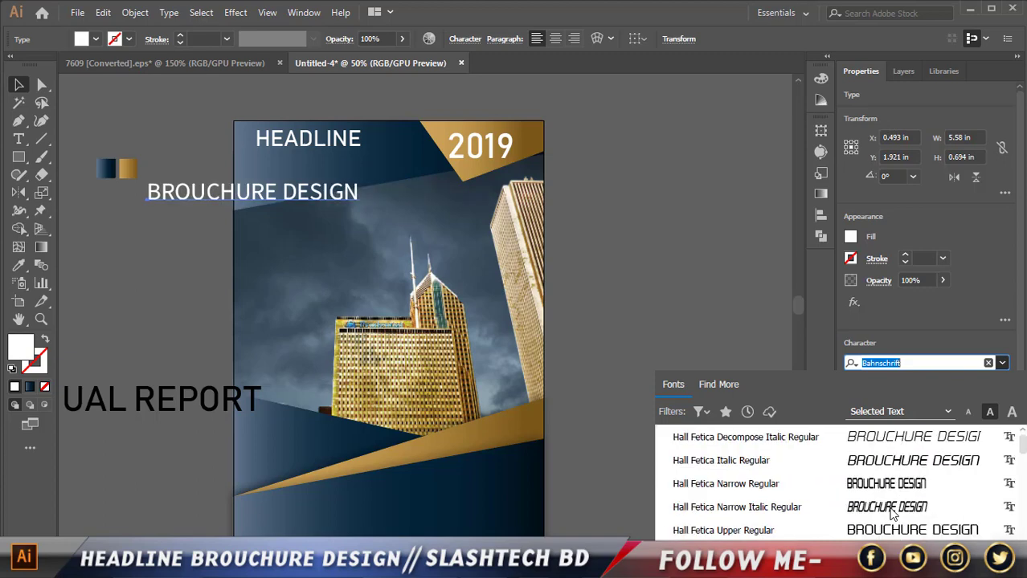
scroll(890, 514, "down", 3)
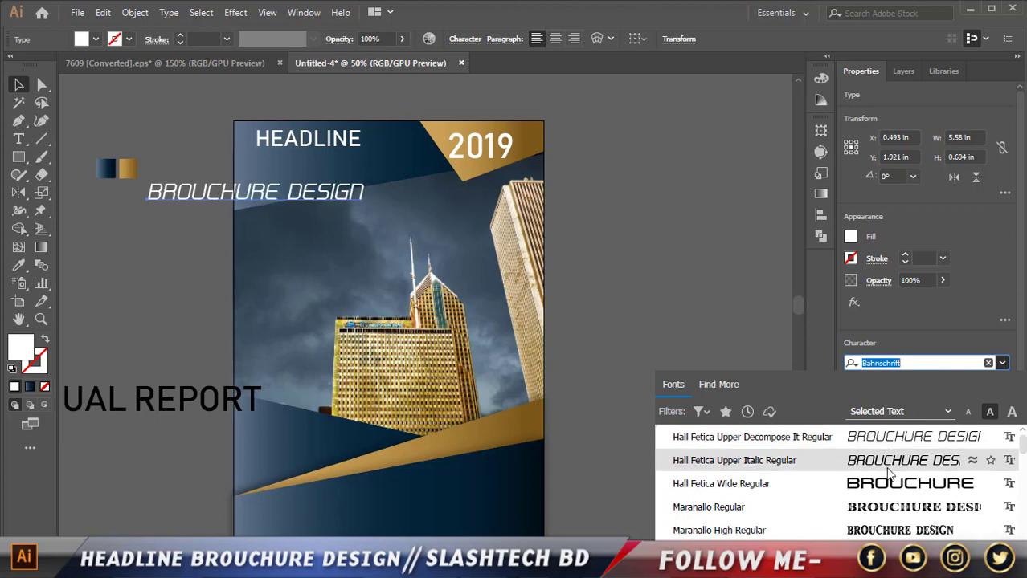
scroll(890, 483, "down", 3)
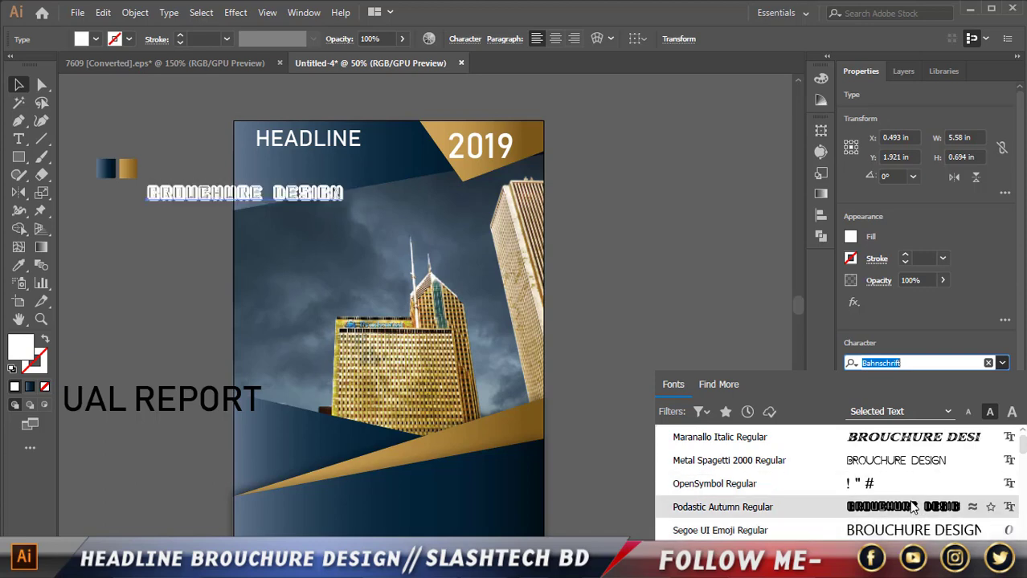
scroll(913, 512, "down", 3)
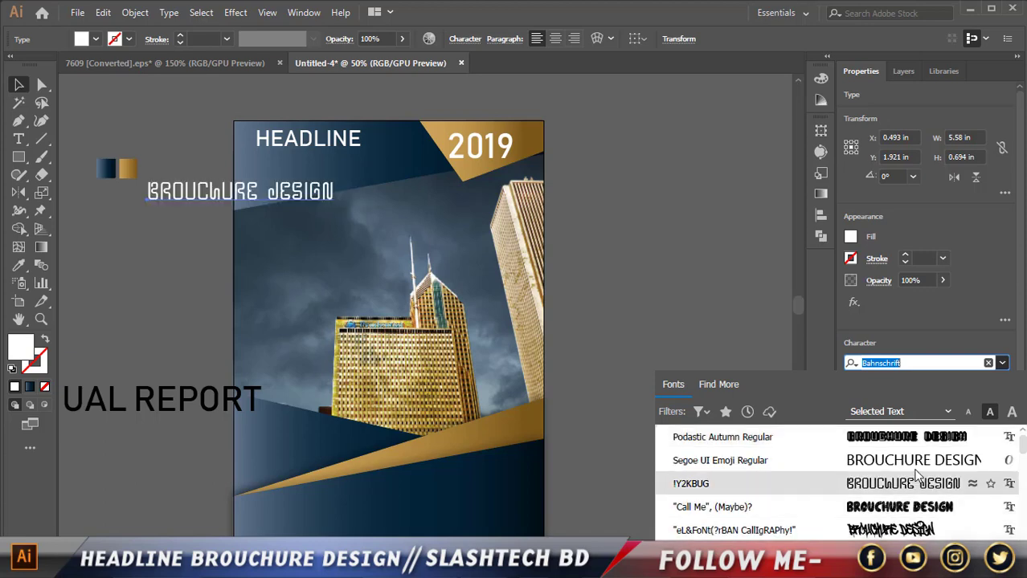
scroll(914, 482, "down", 12)
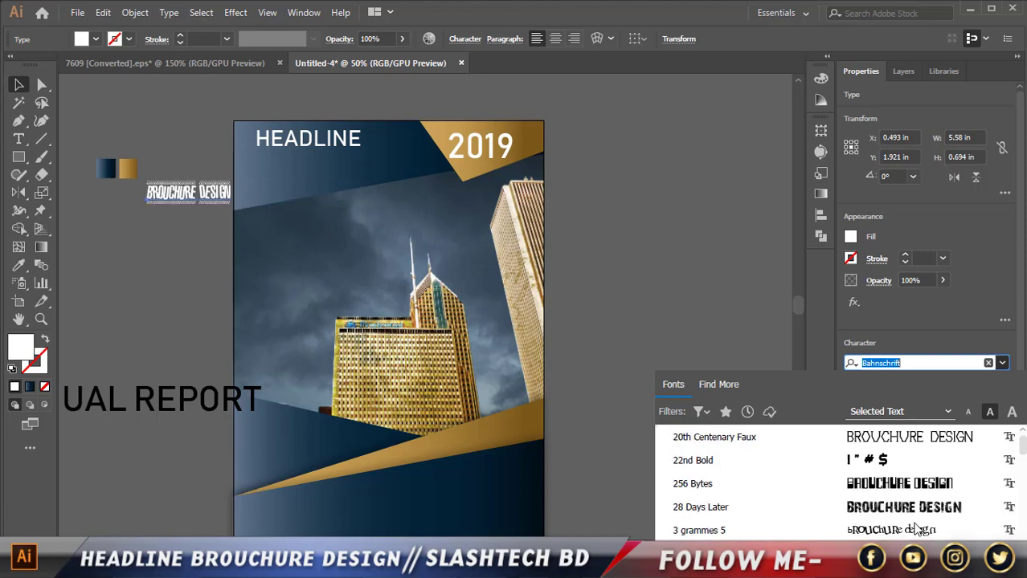
scroll(912, 514, "down", 5)
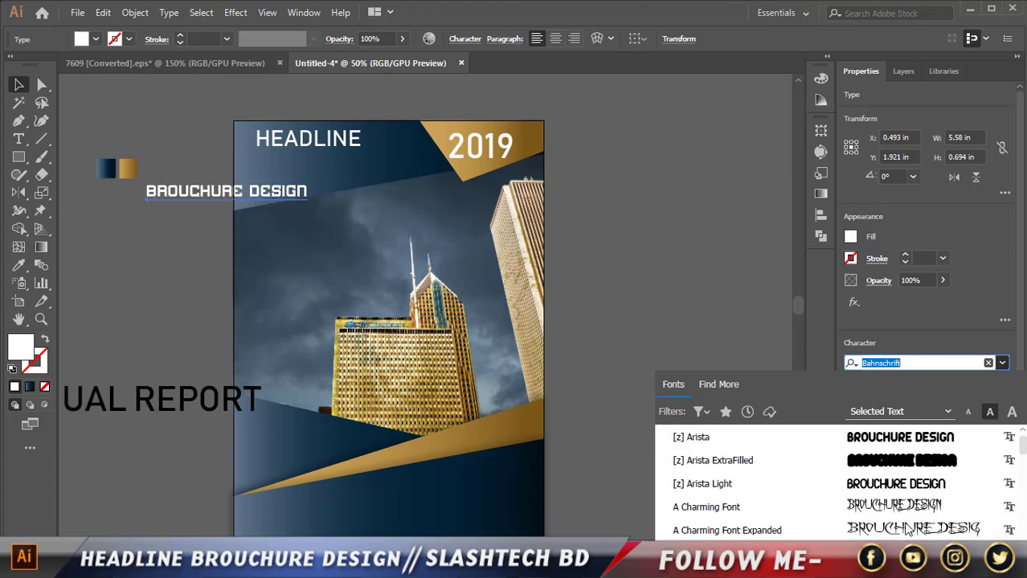
scroll(909, 514, "down", 3)
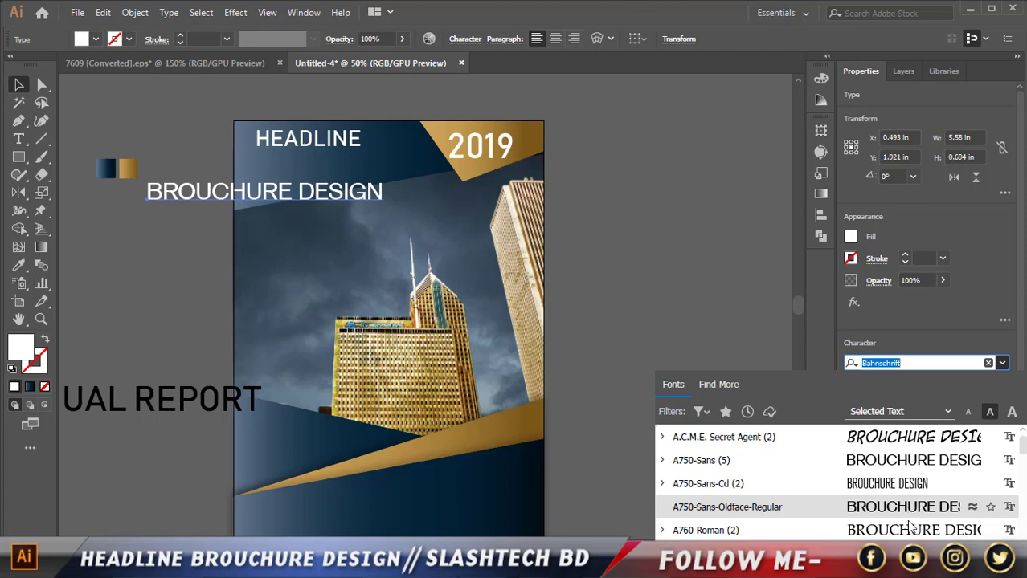
scroll(912, 526, "up", 2)
scroll(912, 526, "down", 5)
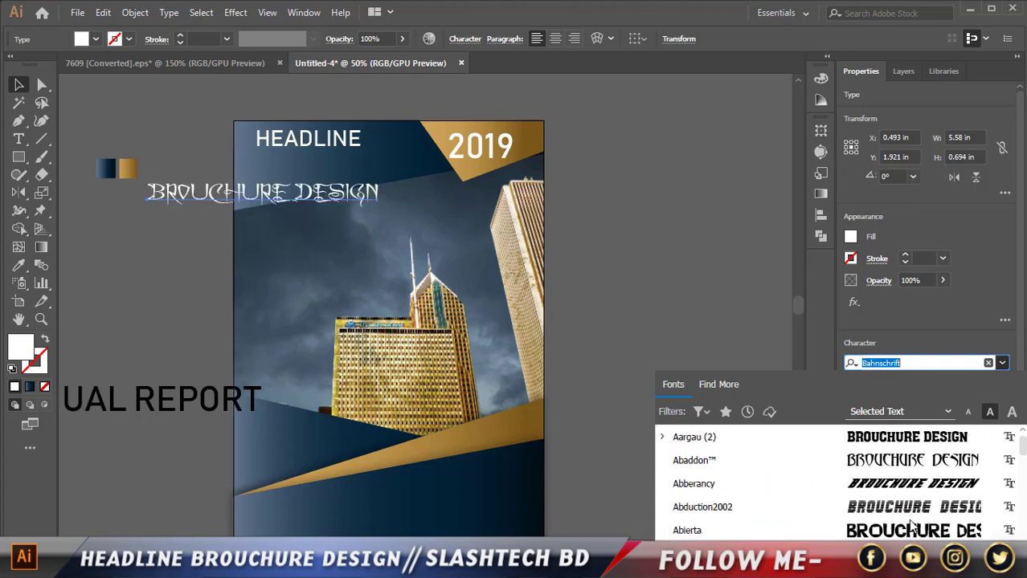
scroll(911, 525, "down", 6)
scroll(910, 525, "down", 1)
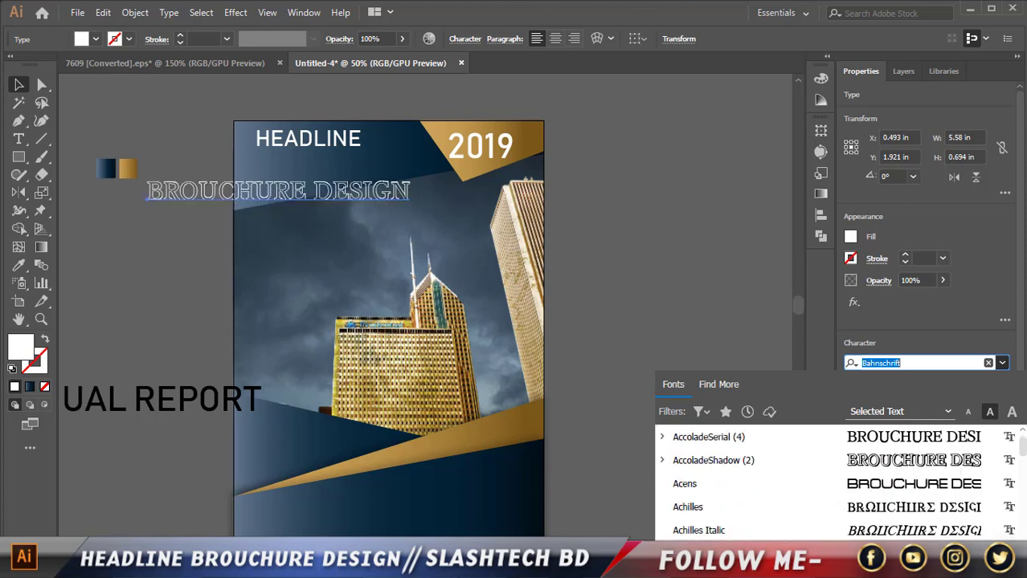
scroll(936, 522, "up", 10)
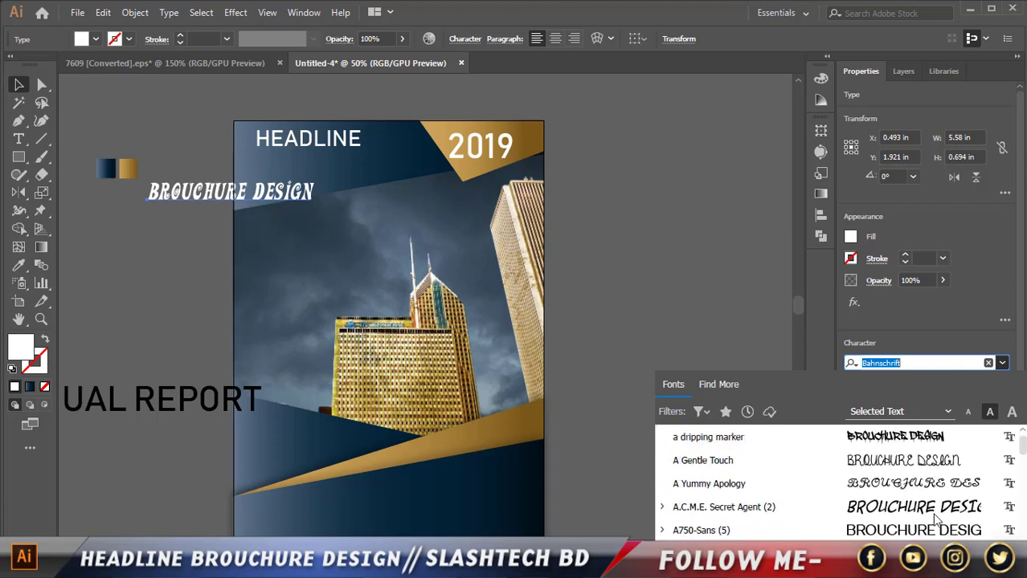
scroll(936, 521, "up", 6)
scroll(935, 520, "up", 3)
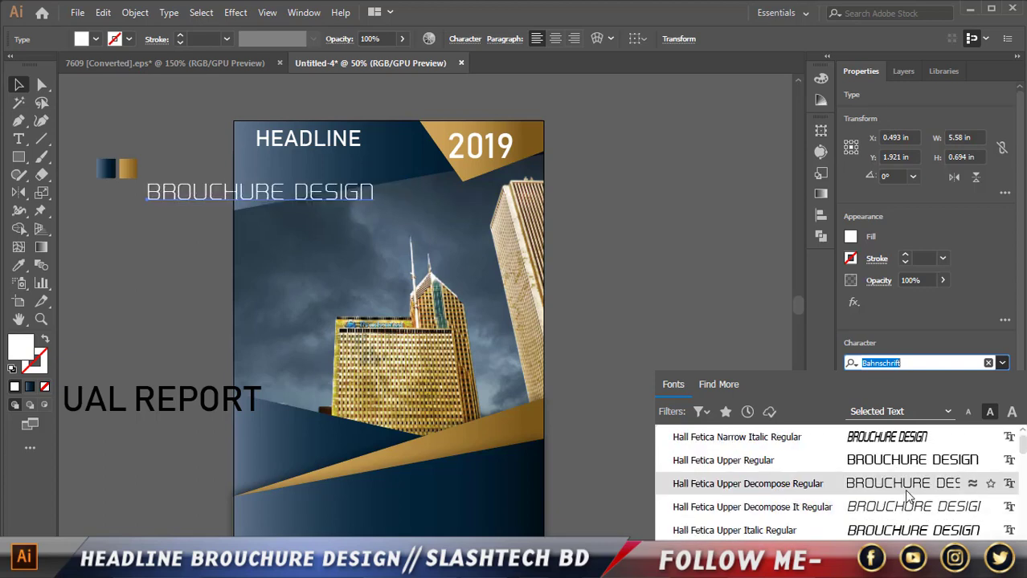
scroll(906, 491, "up", 2)
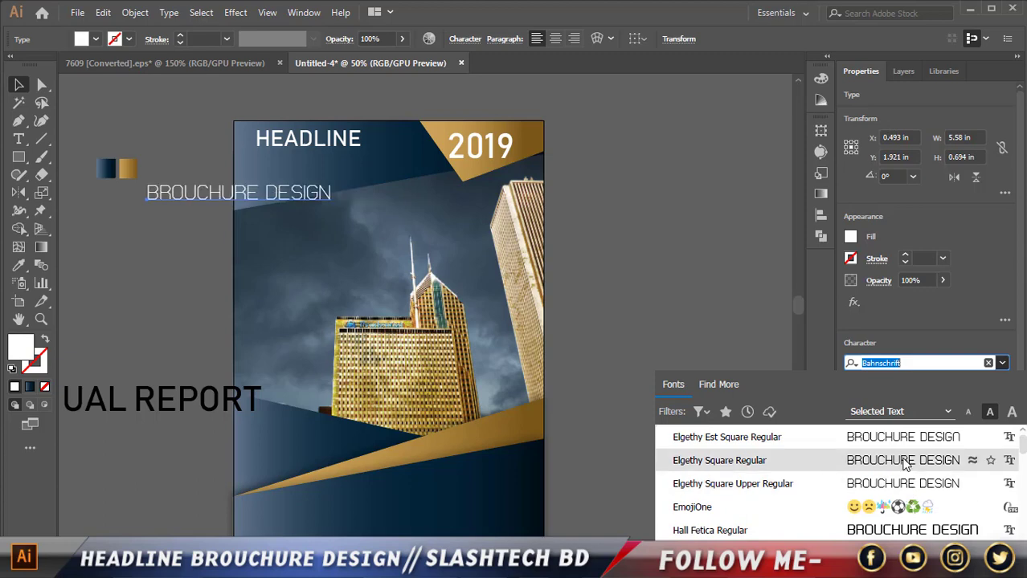
key("Escape")
- Move the BROUCHURE DESIGN text directly beneath HEADLINE on the upper navy shape and reduce it to 33 pt
left_click_drag(245, 192, 315, 164)
left_click(678, 44)
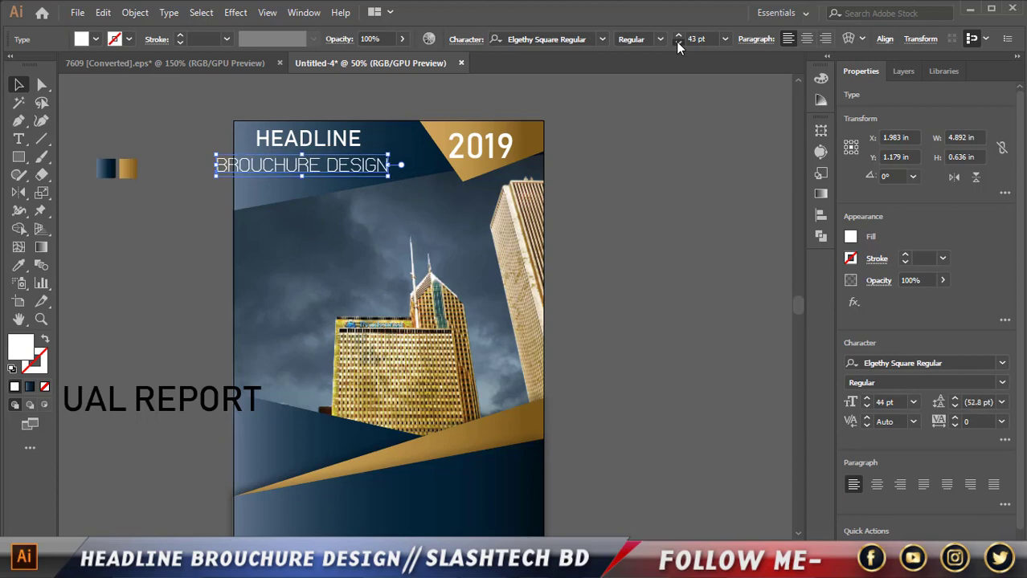
left_click_drag(339, 166, 367, 159)
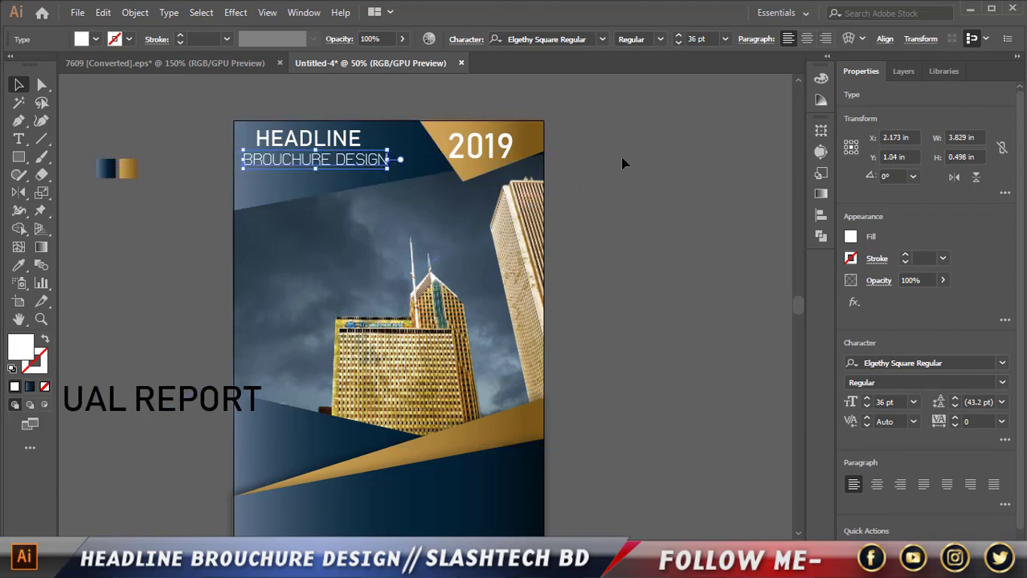
left_click(677, 45)
left_click(677, 44)
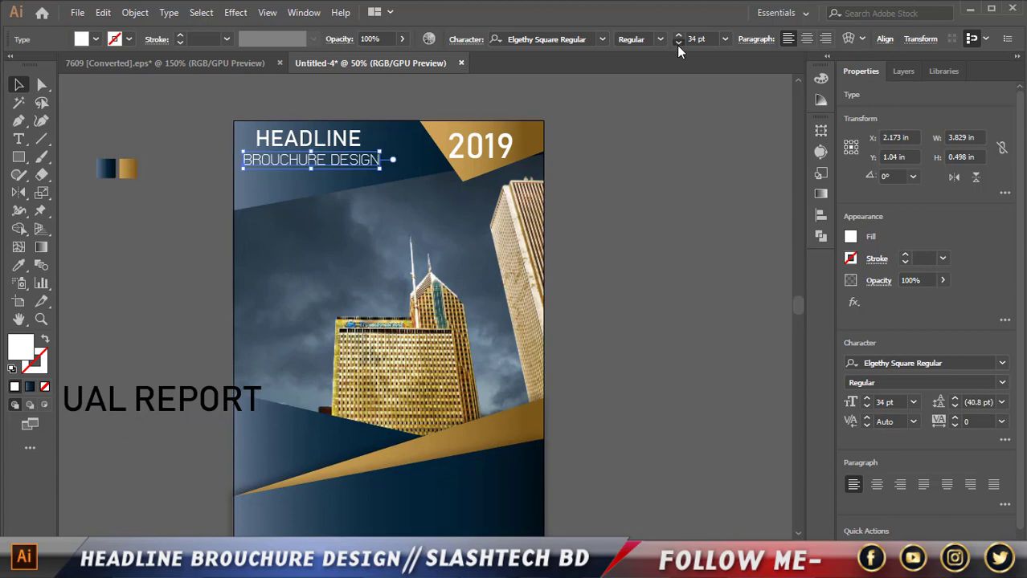
left_click(677, 44)
scroll(294, 154, "up", 2)
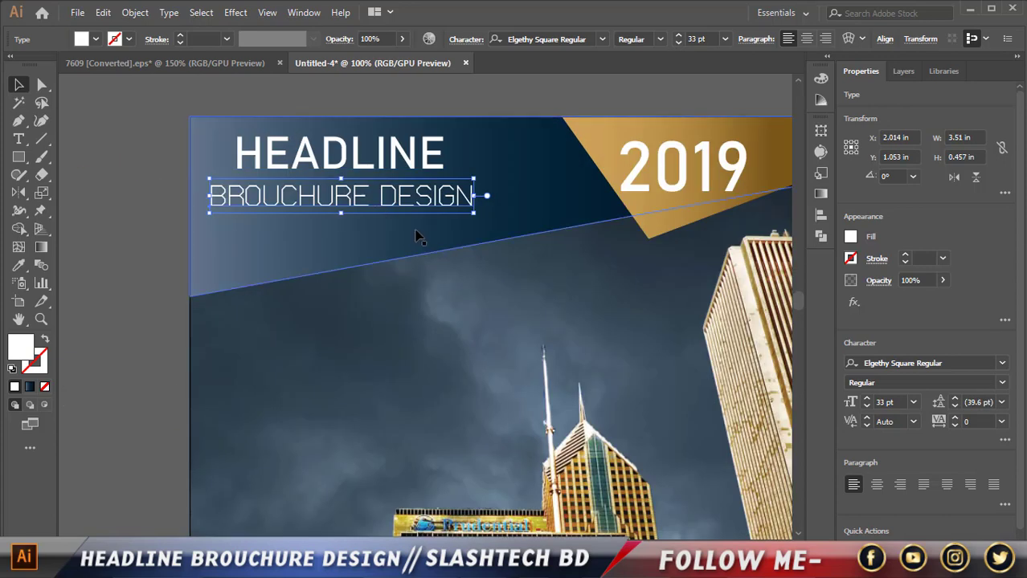
left_click_drag(406, 210, 414, 212)
scroll(417, 217, "down", 1)
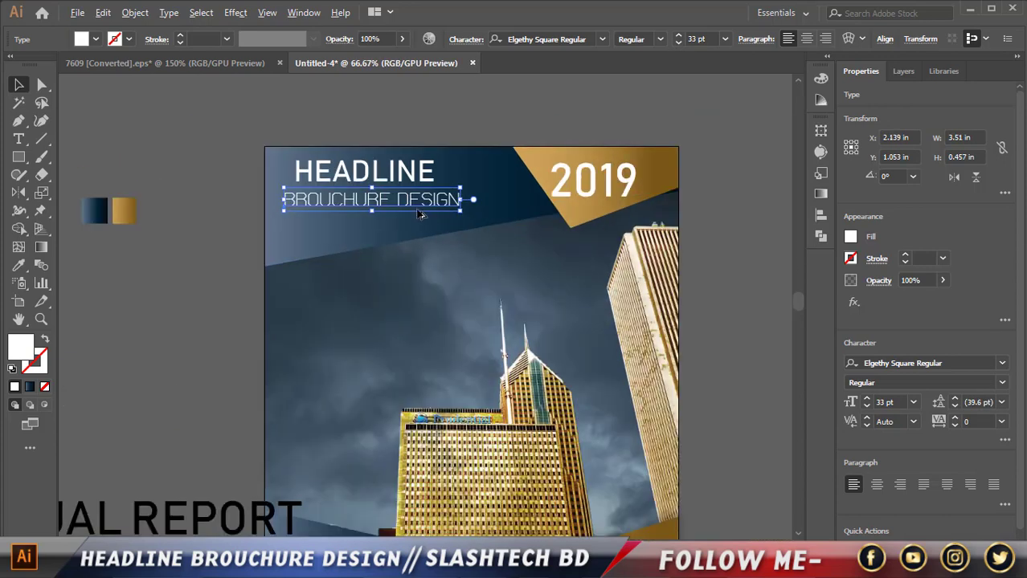
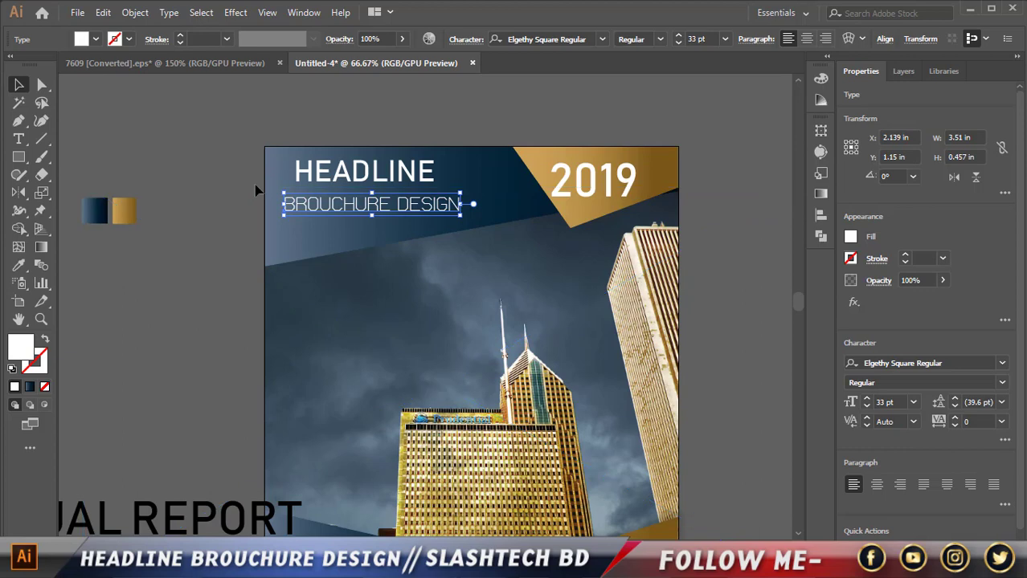
- Fine-tune the BROUCHURE DESIGN text's position under HEADLINE with small vertical and horizontal nudges, and deselect it
key("Down")
key("Down")
key("Down")
key("Down")
key("Down")
key("Down")
key("Down")
key("Up")
key("Right")
key("Right")
key("Right")
key("Right")
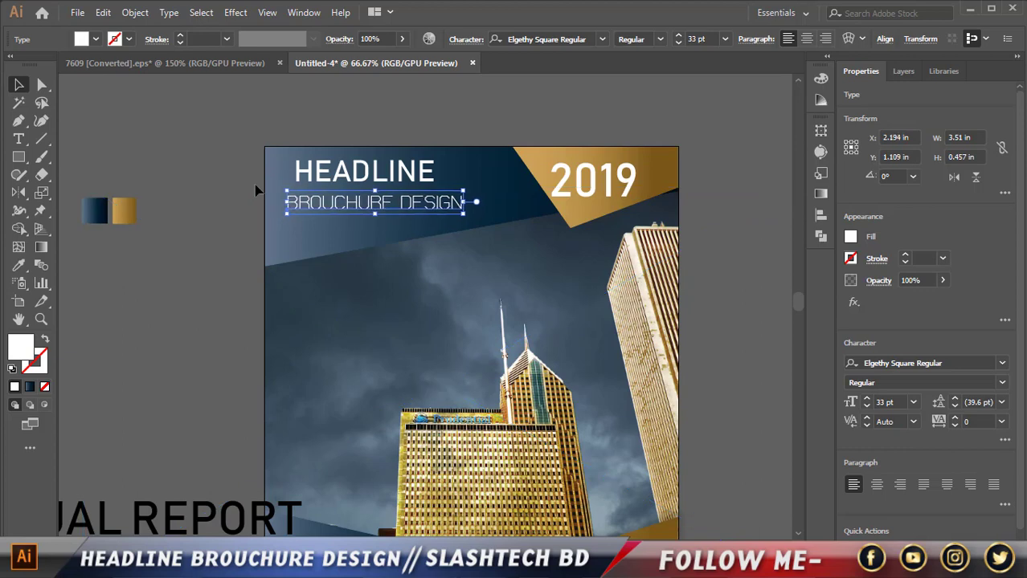
key("Left")
key("Left")
key("Left")
key("Left")
key("Left")
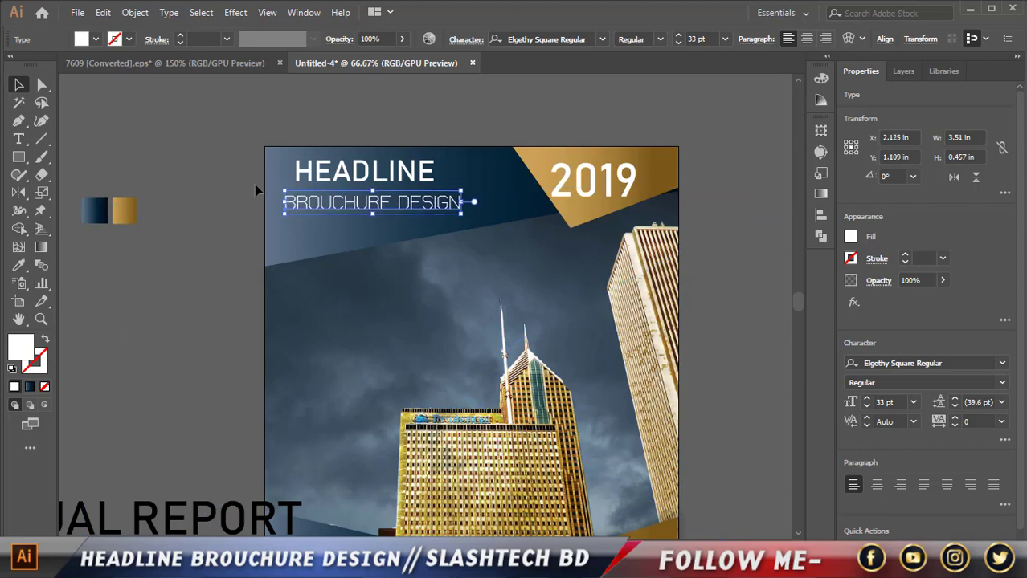
left_click(145, 163)
key("ctrl+minus")
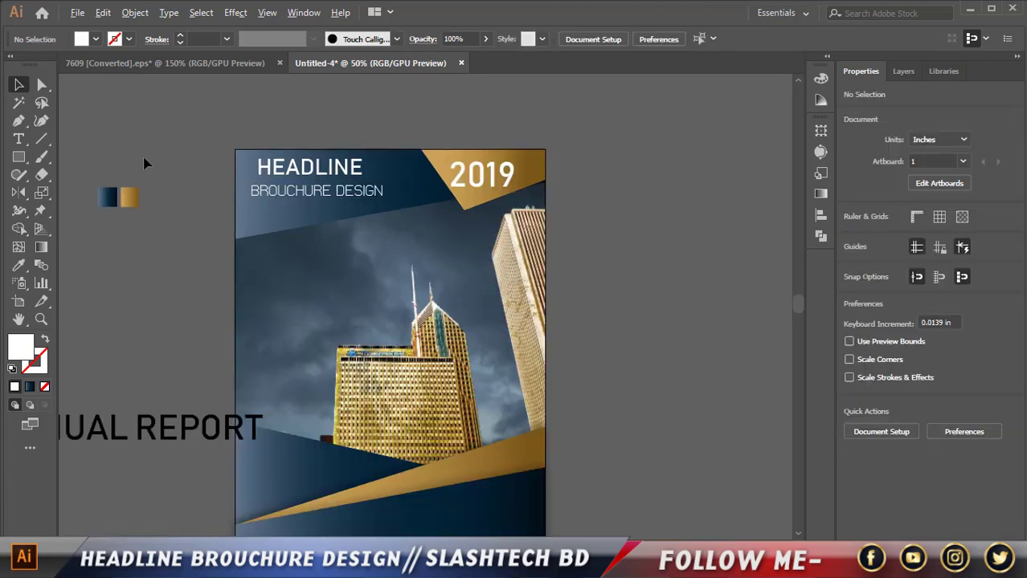
- Nudge the BROUCHURE DESIGN text farther down to widen the gap beneath HEADLINE
left_click(316, 201)
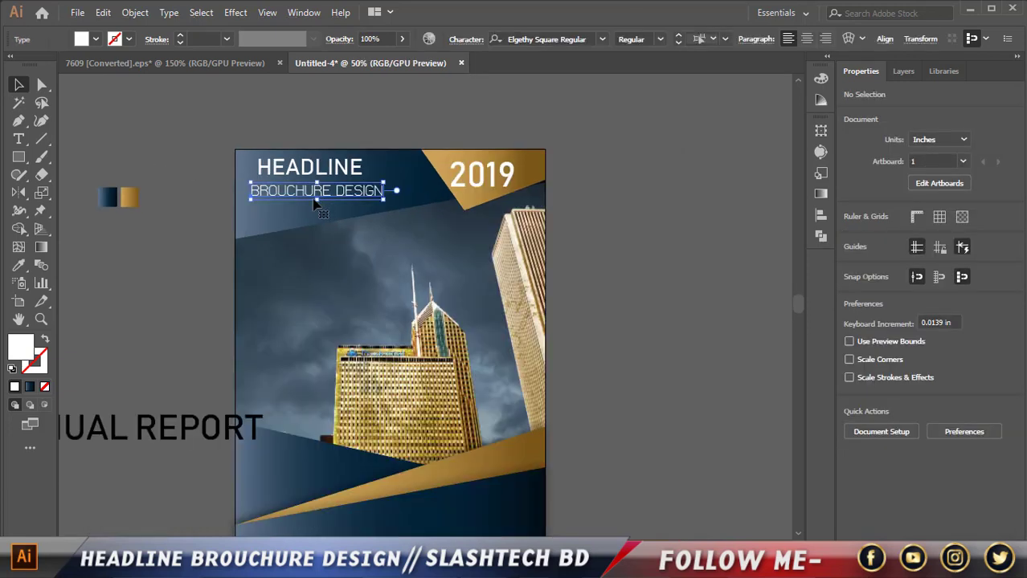
key("Down")
key("Down")
key("Down")
key("Down")
key("Down")
key("Down")
key("Down")
key("Down")
key("Down")
key("Down")
key("Down")
key("Down")
key("Down")
key("Down")
key("Down")
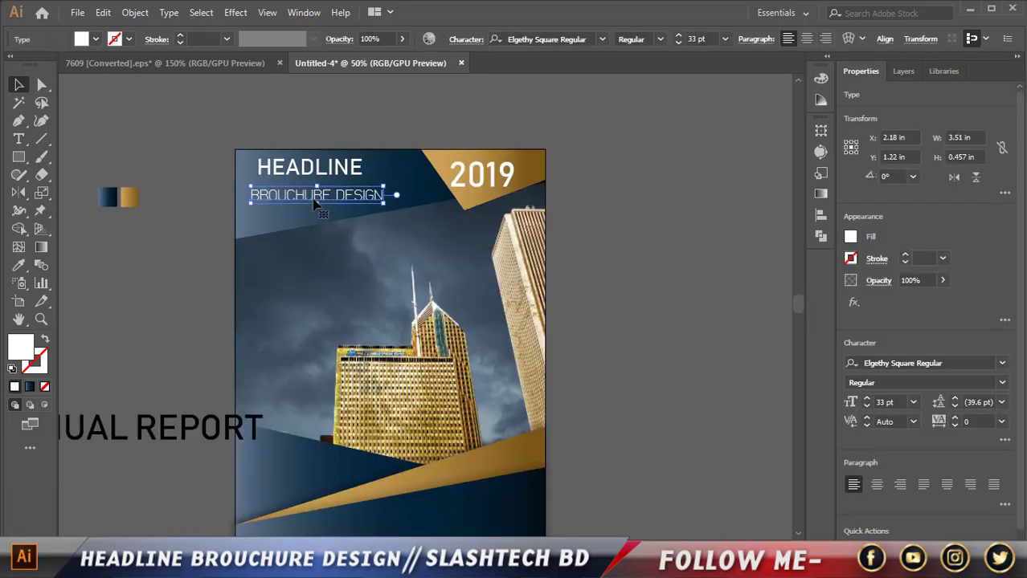
- Nudge the HEADLINE text slightly down and to the right so it sits centred above BROUCHURE DESIGN
left_click(320, 168)
key("Down")
key("Down")
key("Down")
key("Down")
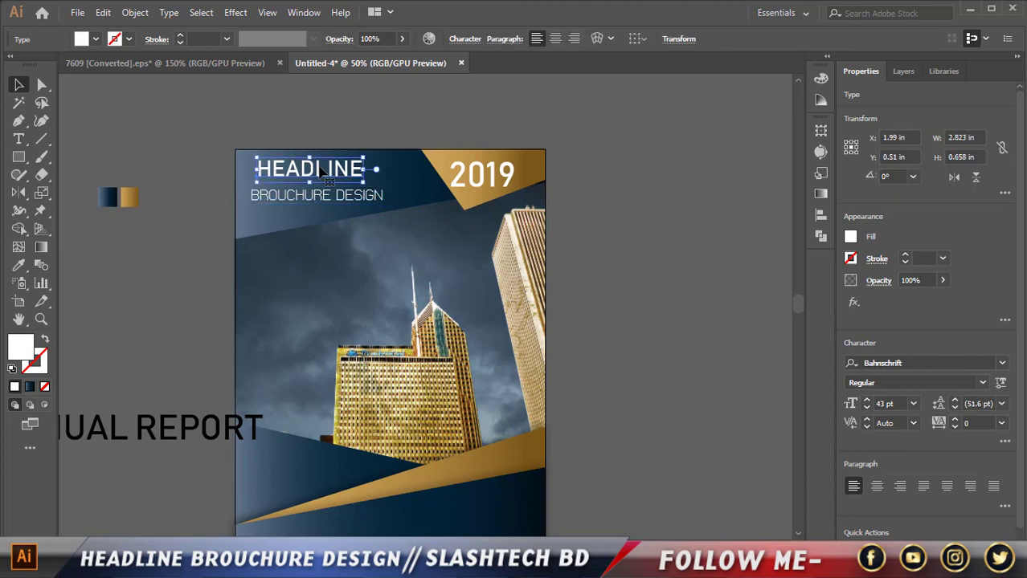
key("Right")
key("Right")
key("Right")
key("Right")
key("Right")
key("Right")
key("Right")
key("Right")
key("Right")
key("Right")
key("Right")
key("Right")
key("Right")
key("Right")
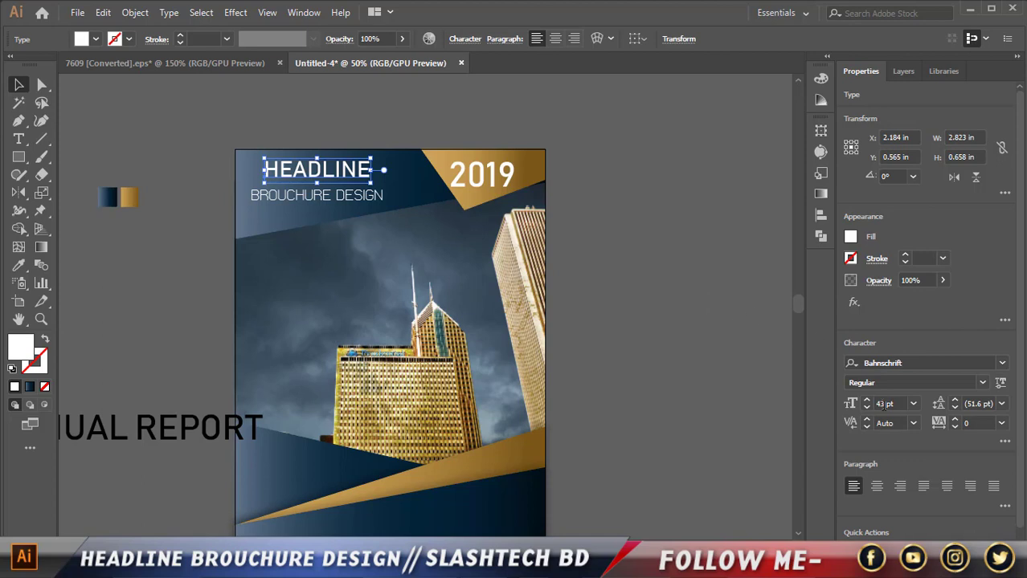
- Reduce the HEADLINE text to 40 pt and deselect it
left_click(866, 407)
left_click(866, 407)
left_click(866, 407)
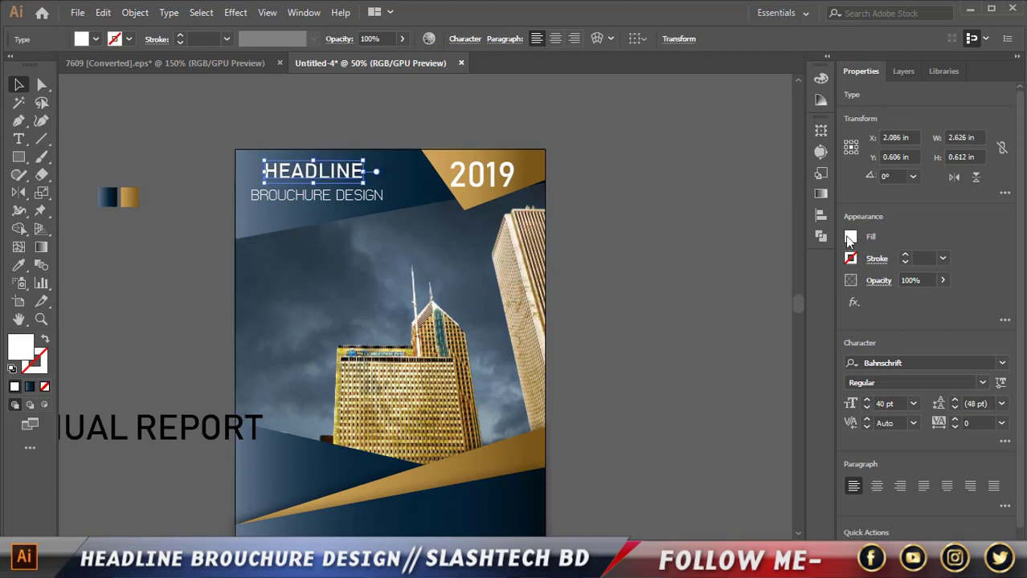
left_click(705, 245)
key("ctrl+minus")
key("ctrl+minus")
key("ctrl+plus")
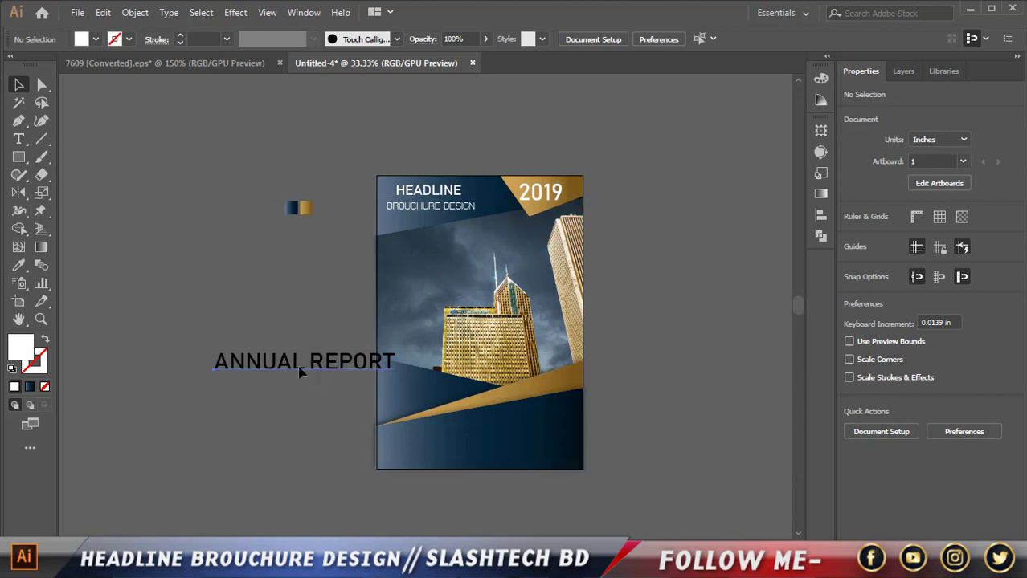
- Scale the ANNUAL REPORT text down to about 37 pt and move it onto the navy shape at the photo's lower left
left_click_drag(300, 372, 288, 370)
scroll(303, 378, "up", 3)
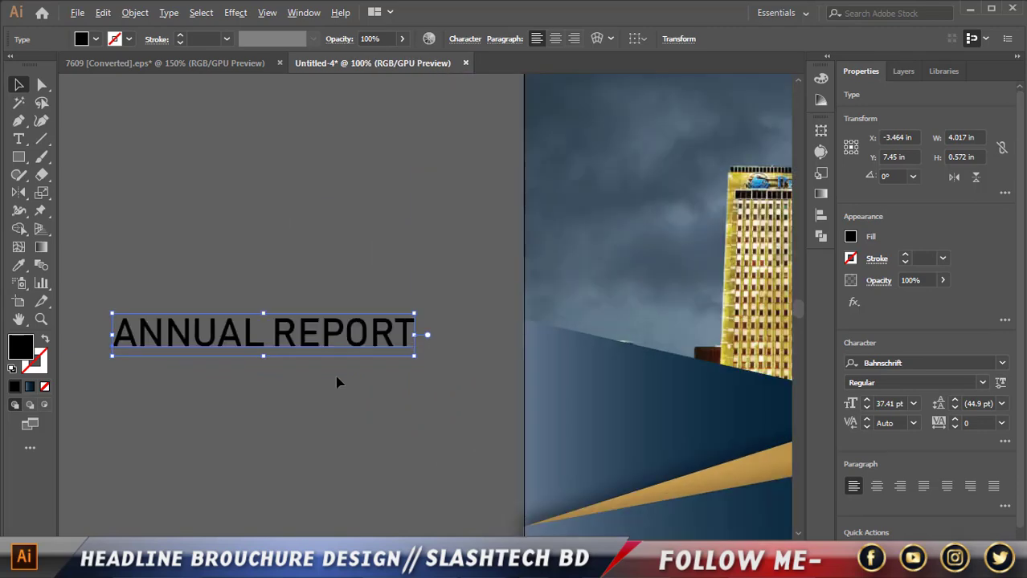
scroll(522, 402, "right", 5)
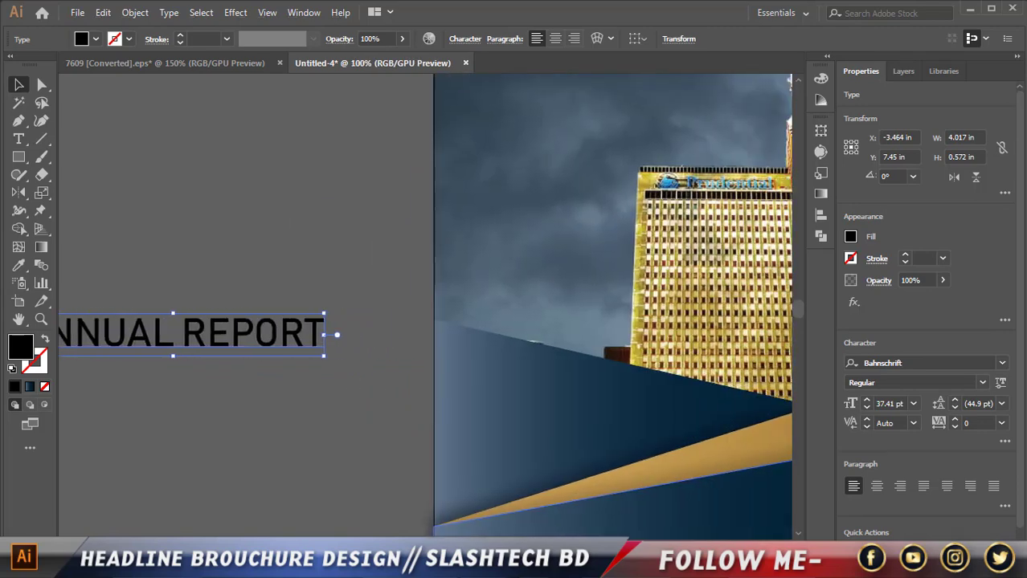
left_click_drag(171, 336, 492, 406)
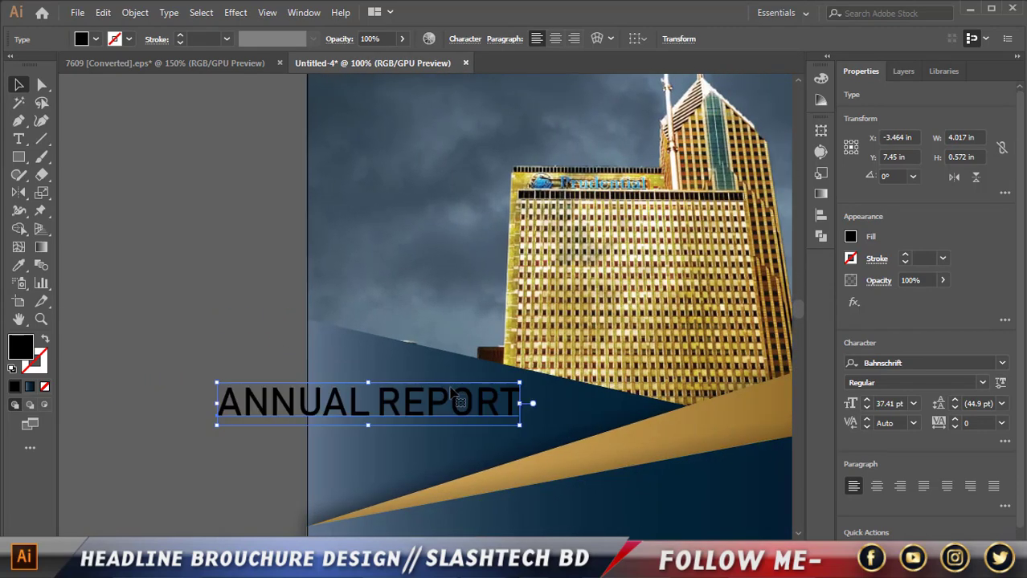
- Scale the ANNUAL REPORT text down to about 21 pt within the navy shape and fill it white
left_click_drag(370, 427, 421, 392)
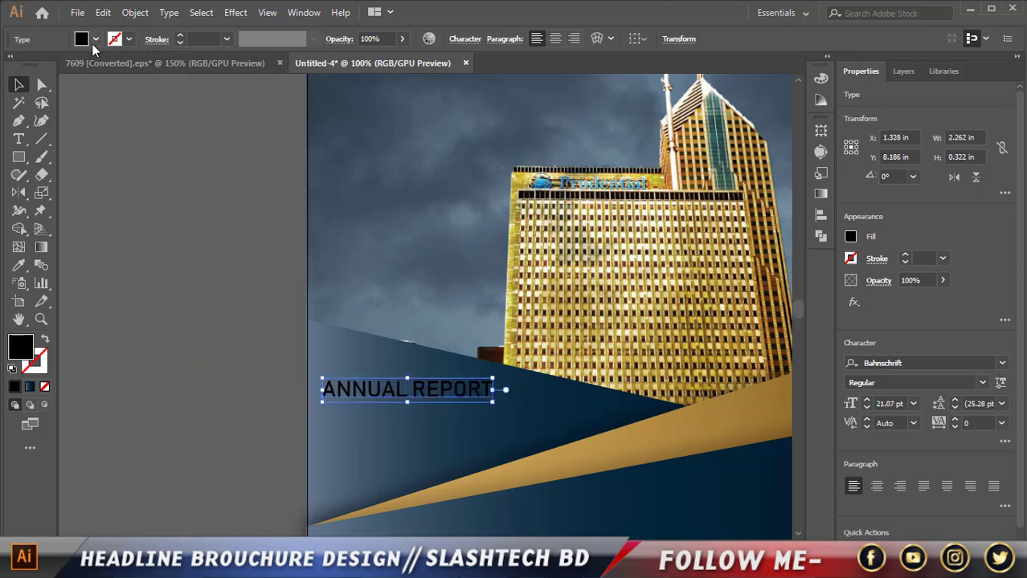
left_click(95, 39)
left_click(32, 65)
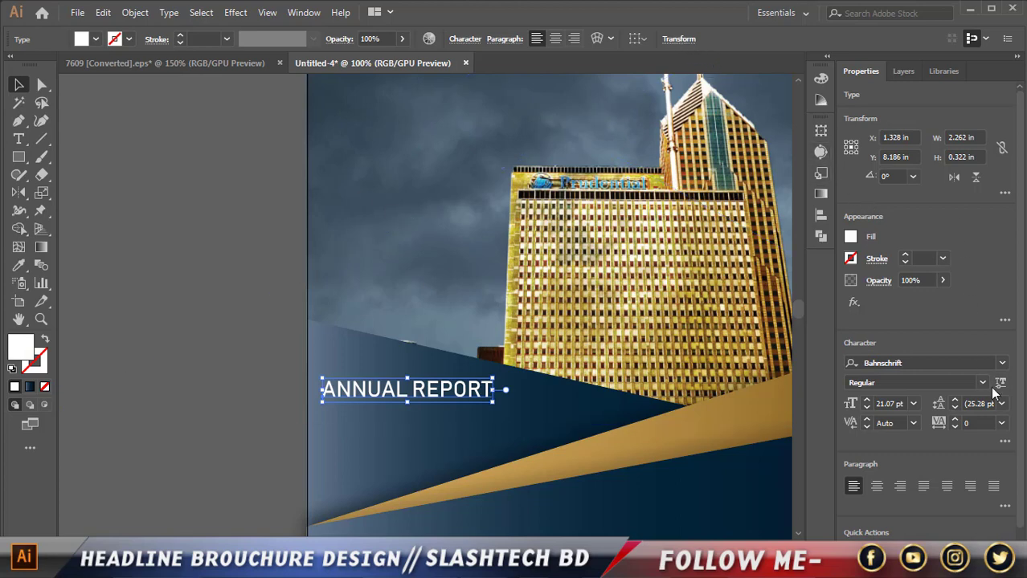
- Change the ANNUAL REPORT text's font to Myriad Pro and shift the text slightly up and left within the navy shape
left_click(1004, 364)
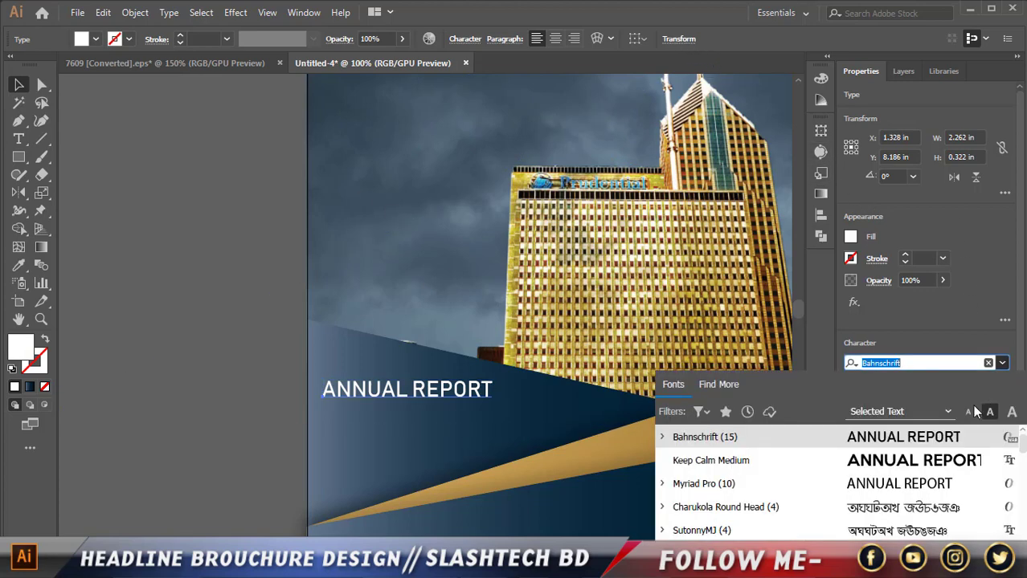
left_click(951, 482)
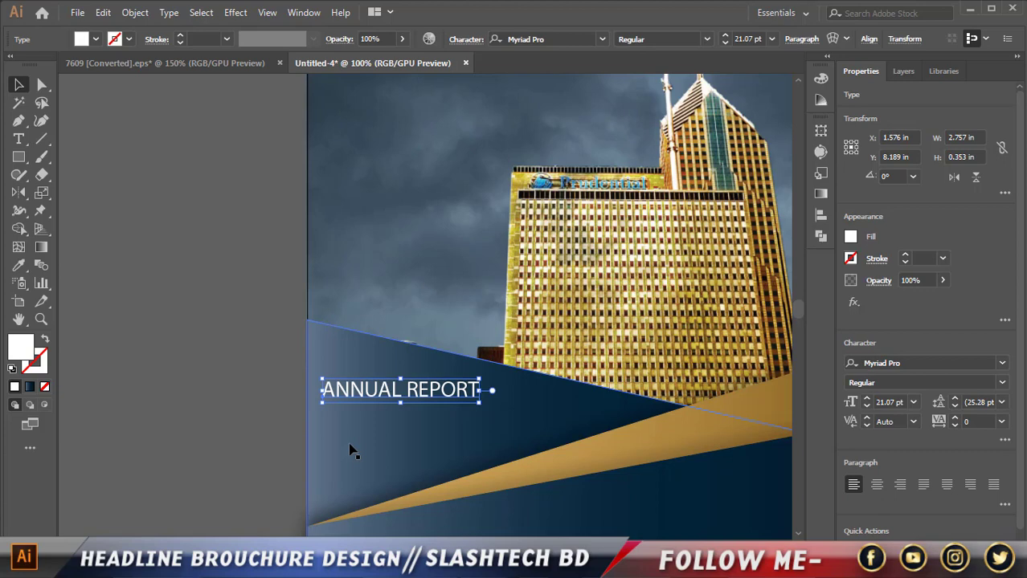
left_click(222, 413)
left_click_drag(434, 395, 430, 390)
left_click(204, 328)
- Nudge the ANNUAL REPORT text slightly away from the page's left edge and deselect it
scroll(204, 328, "down", 1)
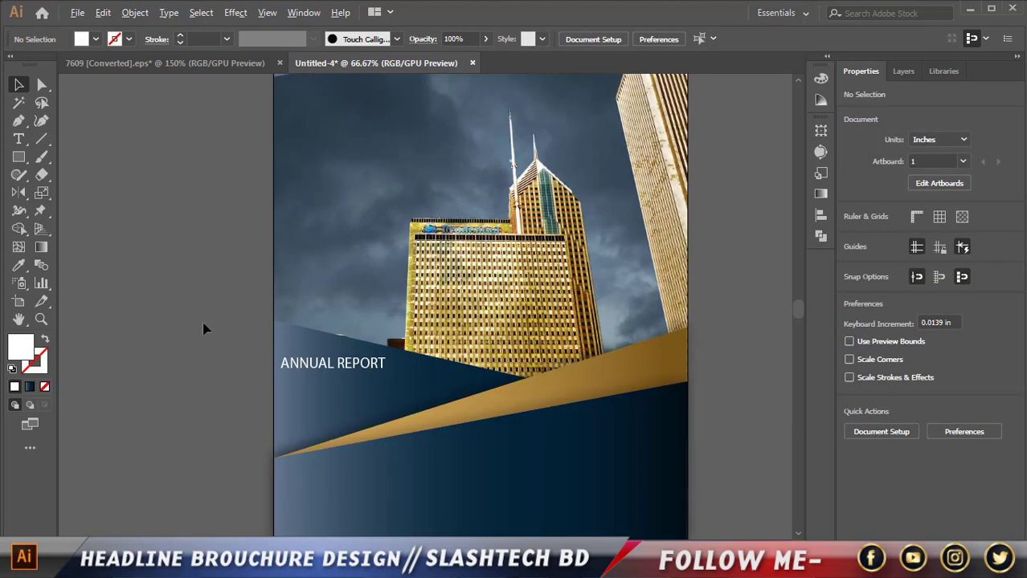
left_click(308, 364)
key("Right")
key("Right")
key("Right")
key("Right")
key("Right")
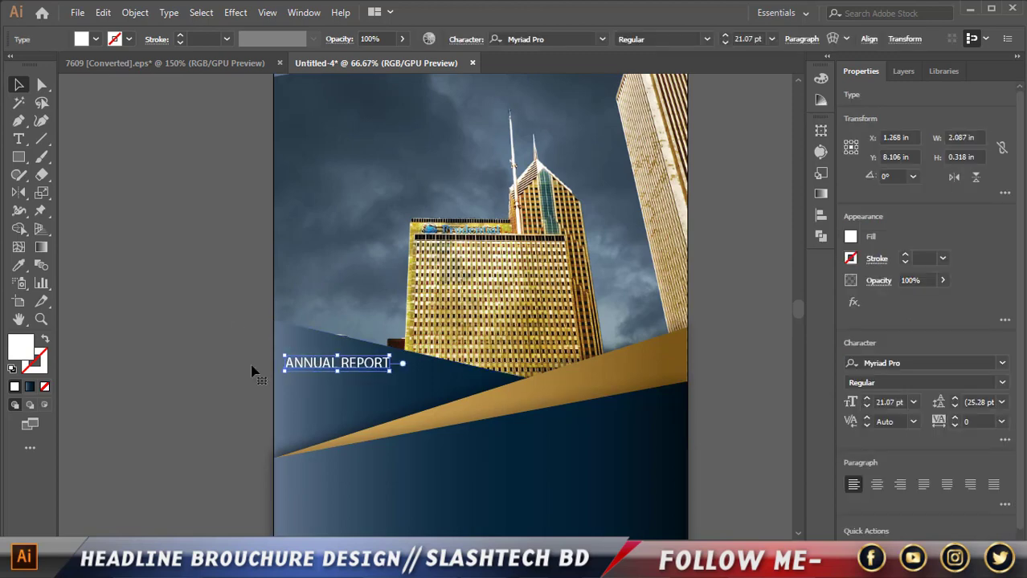
key("Left")
key("Left")
left_click(159, 321)
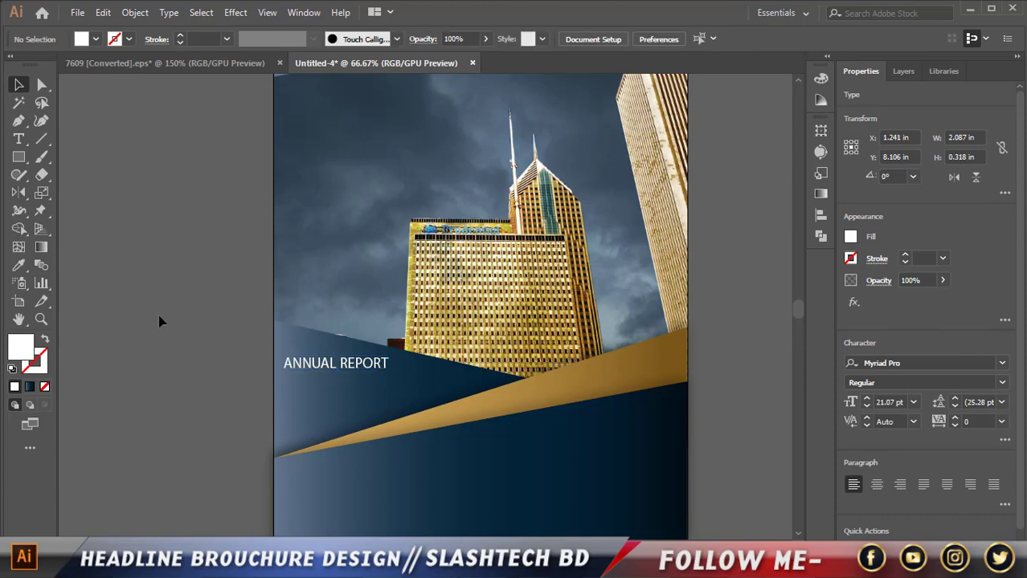
scroll(247, 328, "down", 1)
left_click_drag(314, 331, 184, 269)
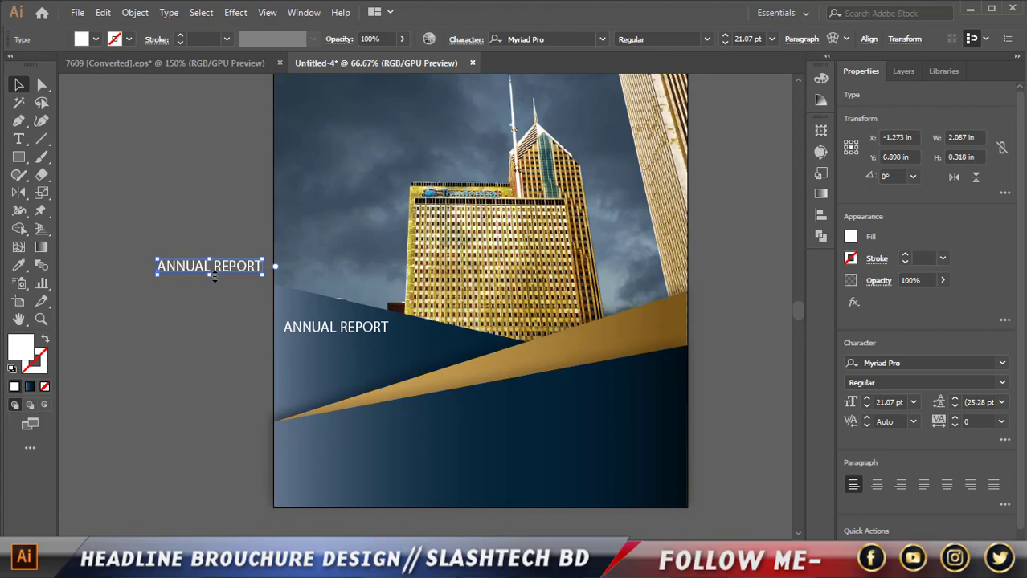
key("t")
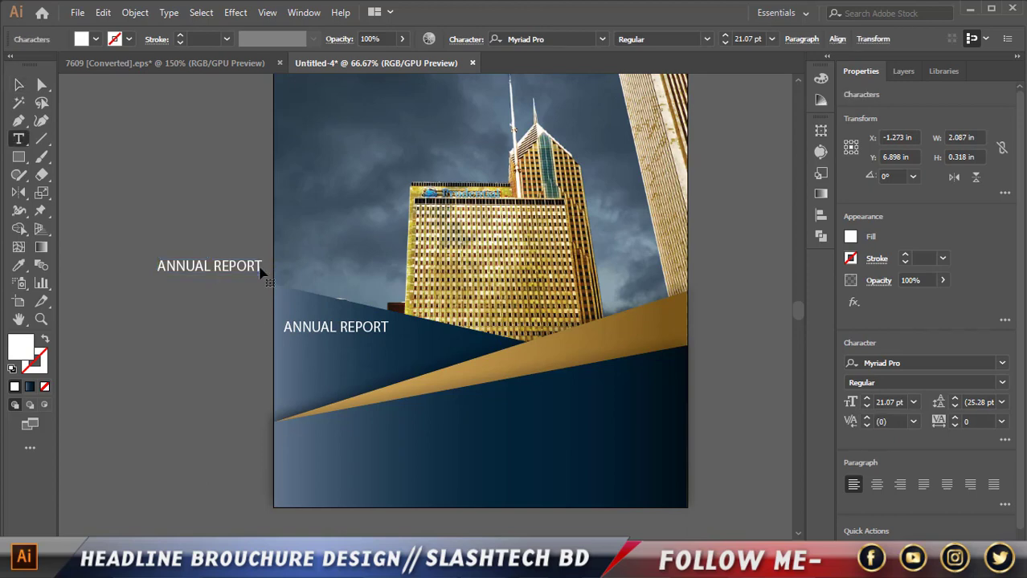
left_click_drag(254, 266, 163, 266)
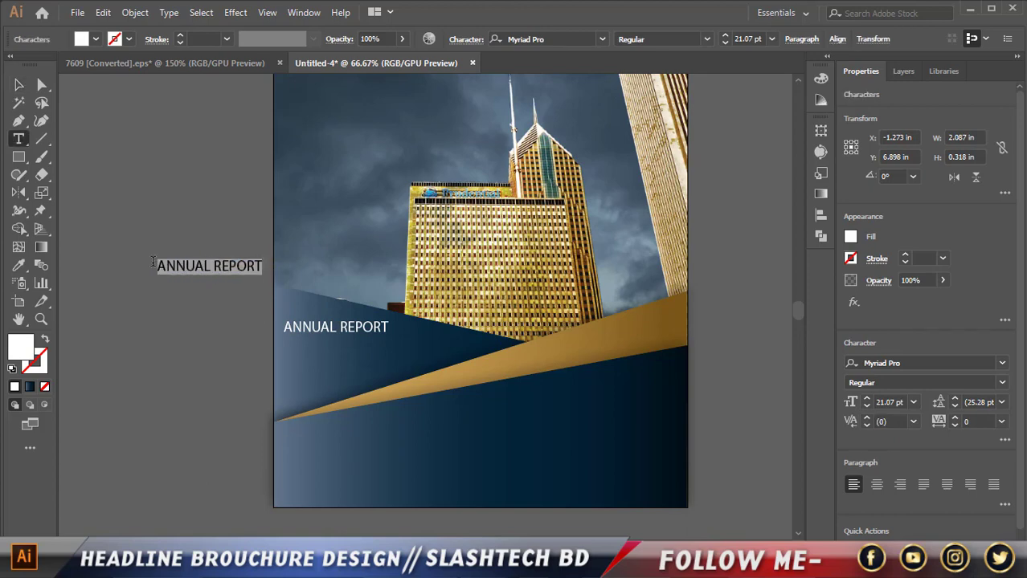
key("BackSpace")
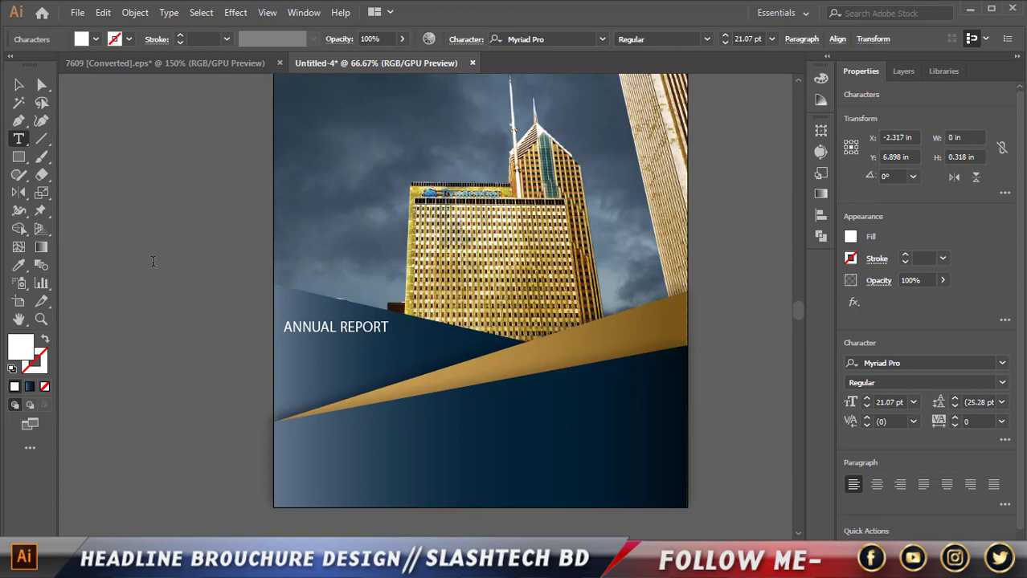
type("WWW.SLASHTECHBD.COM")
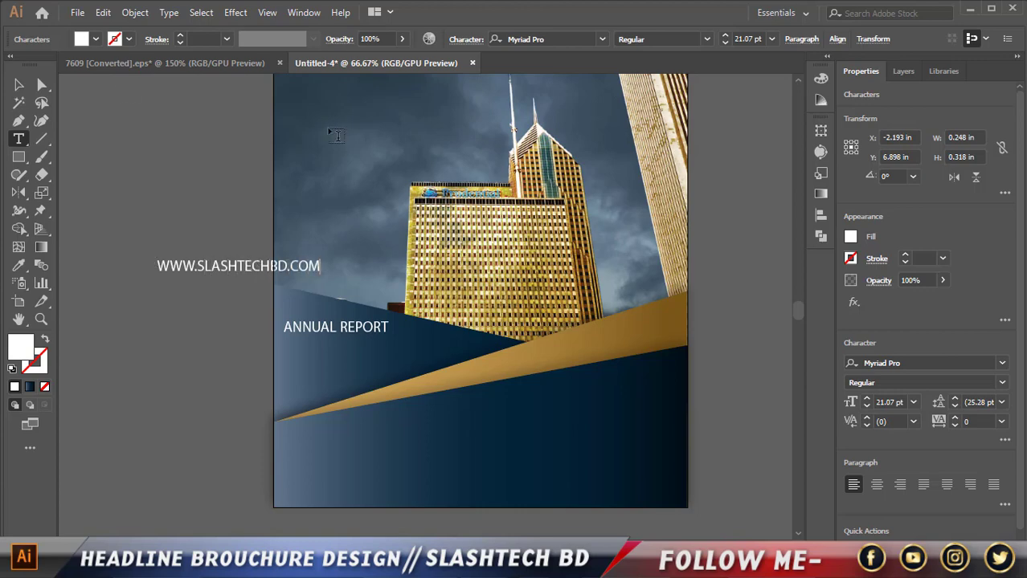
left_click(18, 85)
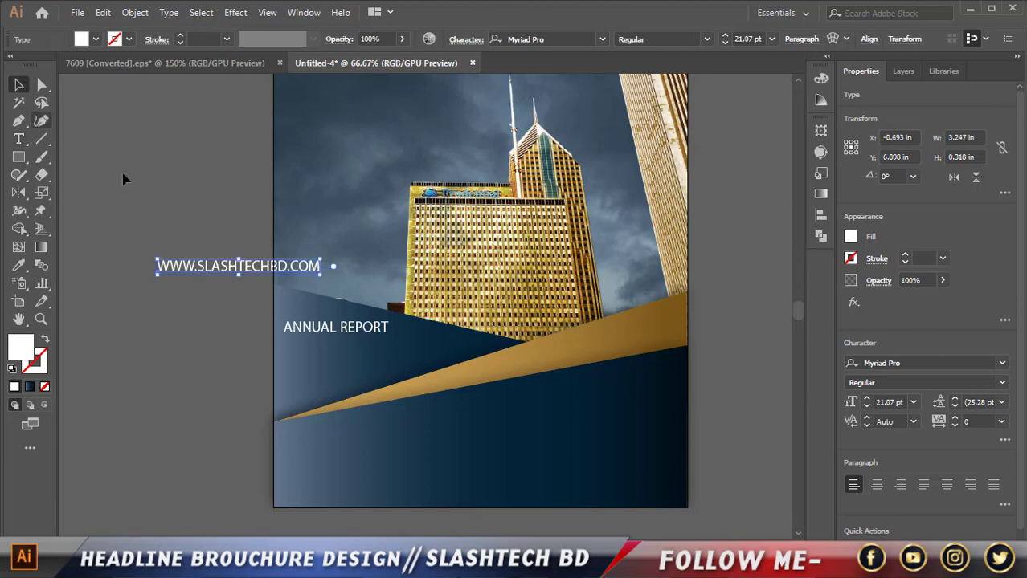
- Move the website text to the page's lower-left corner, aligned under ANNUAL REPORT, and reduce it to 17 pt
left_click_drag(215, 265, 352, 494)
left_click(724, 45)
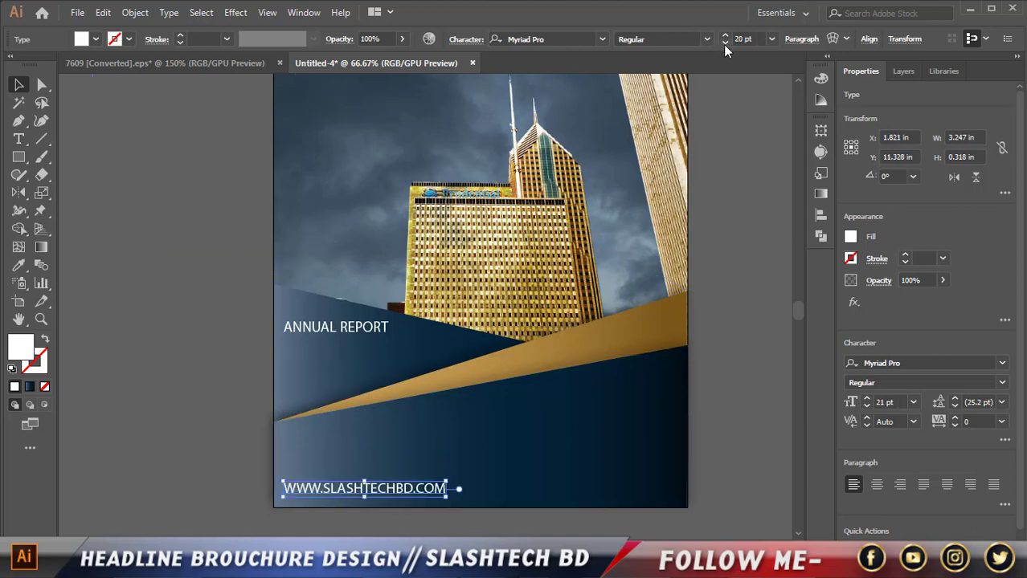
left_click(725, 44)
left_click(725, 44)
left_click(724, 44)
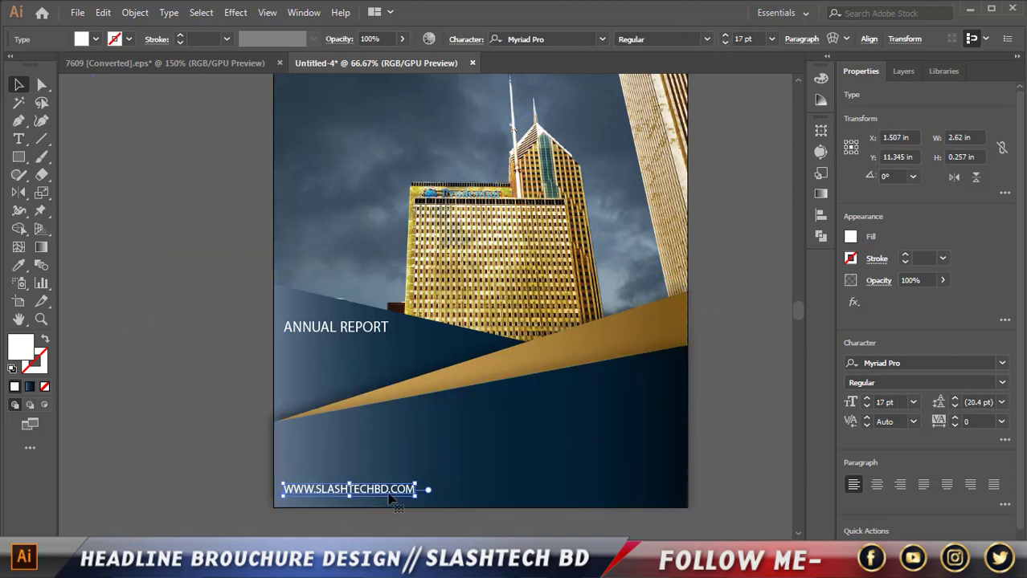
- Set the website text's tracking to 49 and move it down about 0.1 in towards the page's lower edge
left_click(954, 419)
left_click(954, 418)
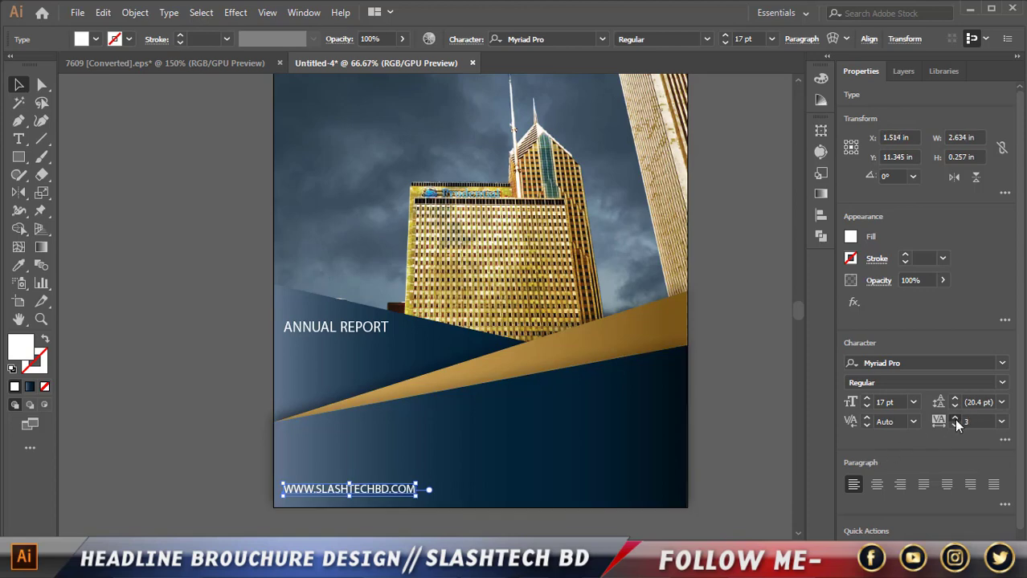
left_click(955, 419)
left_click(955, 419)
left_click(955, 418)
left_click(955, 418)
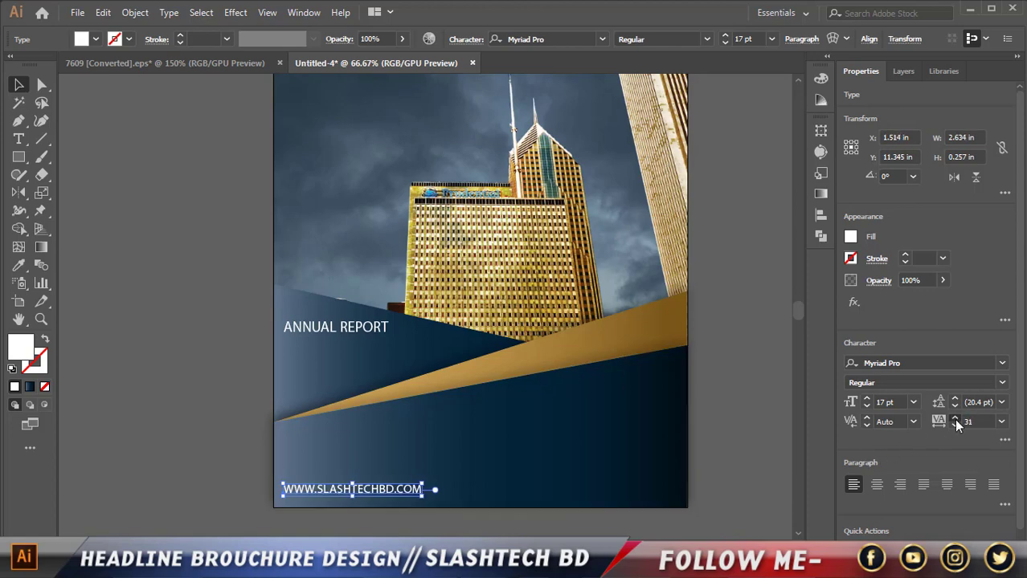
left_click(955, 419)
left_click(954, 418)
left_click(955, 419)
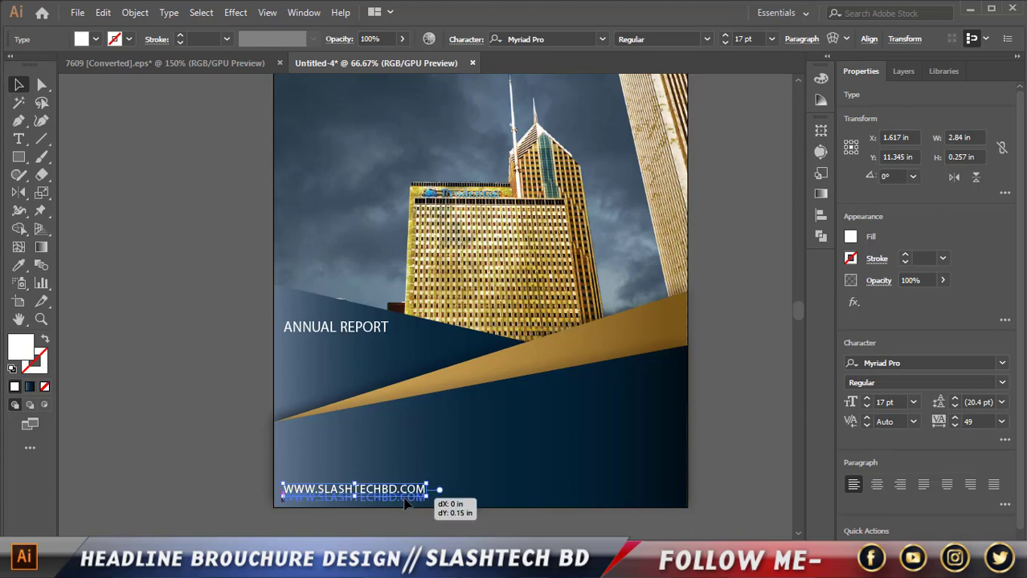
left_click_drag(405, 497, 407, 505)
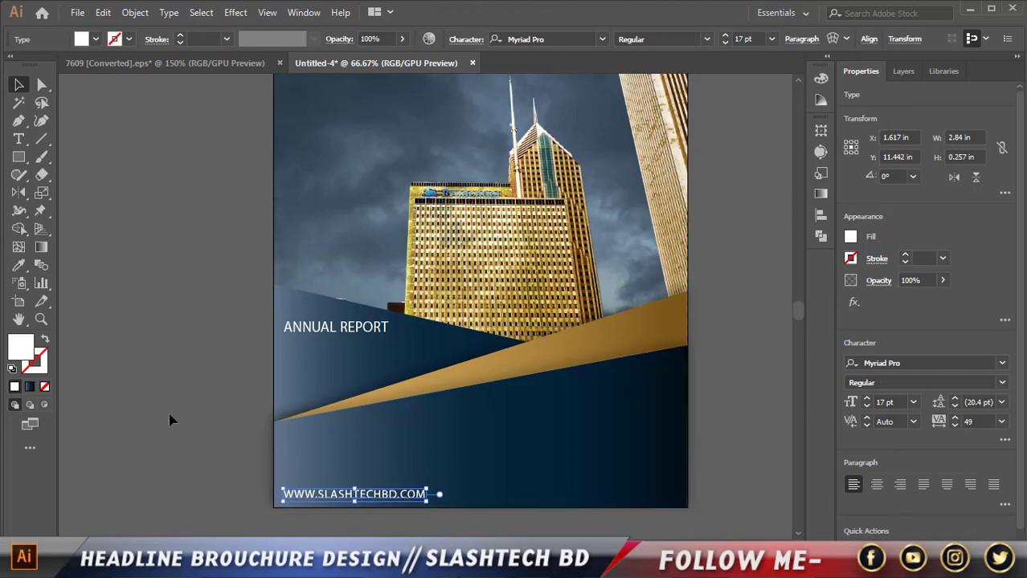
left_click(194, 425)
- Set the HEADLINE text's tracking to 36 and shift it slightly left so it sits centred above BROUCHURE DESIGN
scroll(201, 424, "up", 3)
scroll(207, 421, "up", 2)
left_click(378, 130)
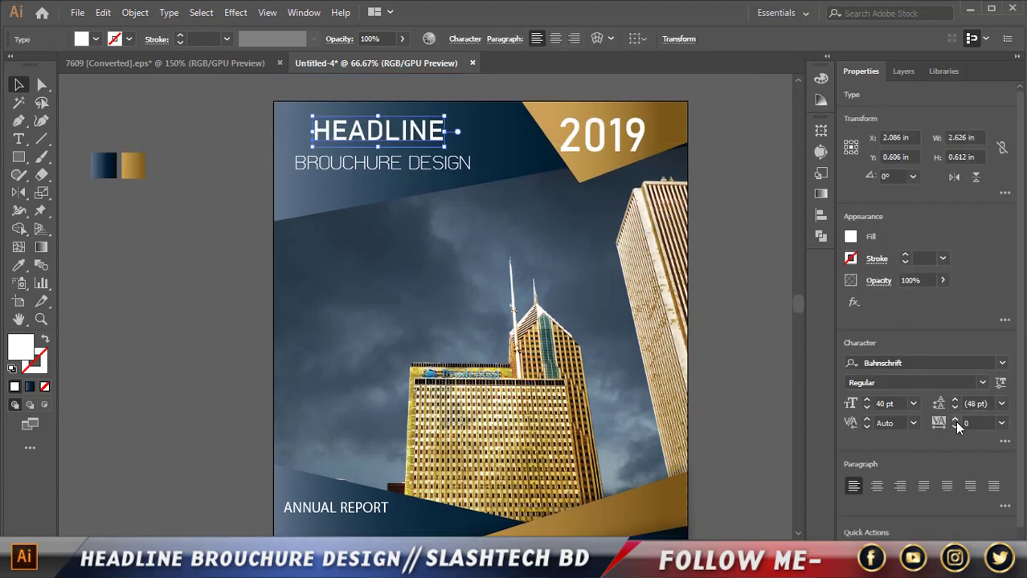
left_click(954, 420)
left_click(954, 420)
left_click(955, 420)
left_click(954, 420)
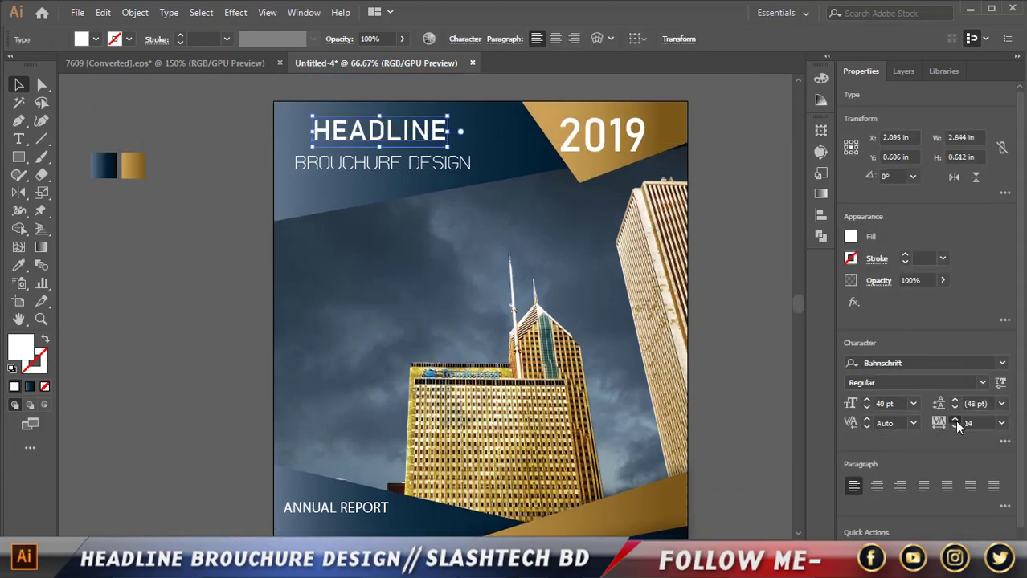
left_click(955, 421)
left_click(954, 420)
left_click(955, 420)
left_click(955, 421)
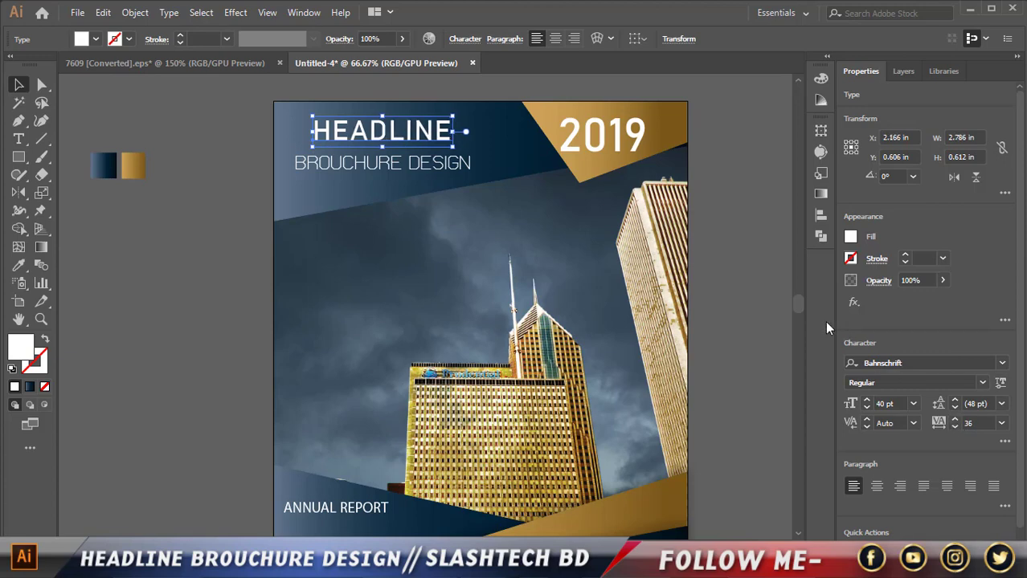
left_click(767, 327)
left_click_drag(410, 134, 407, 139)
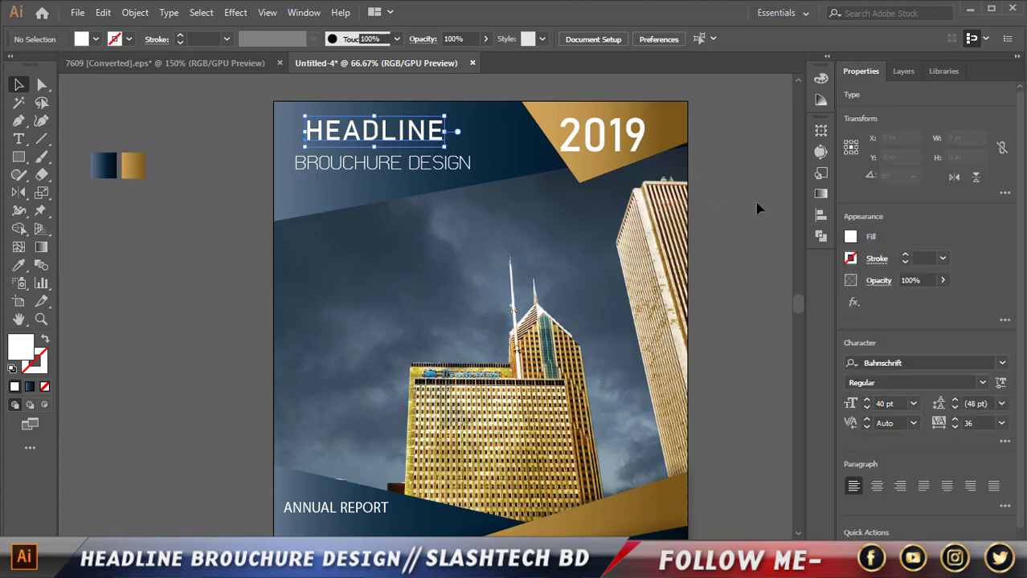
left_click(756, 209)
- Copy the paragraphs and round icons from the 7609 document to beside the brochure page, enlarged to about 3.73 in wide
scroll(595, 275, "down", 3)
scroll(595, 275, "down", 2)
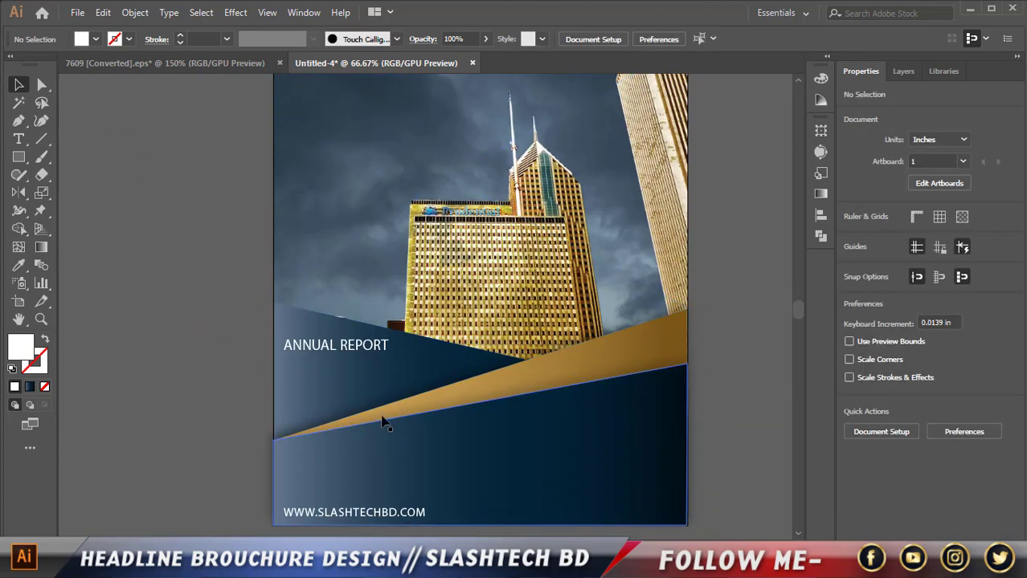
scroll(160, 326, "down", 2)
scroll(143, 289, "up", 2)
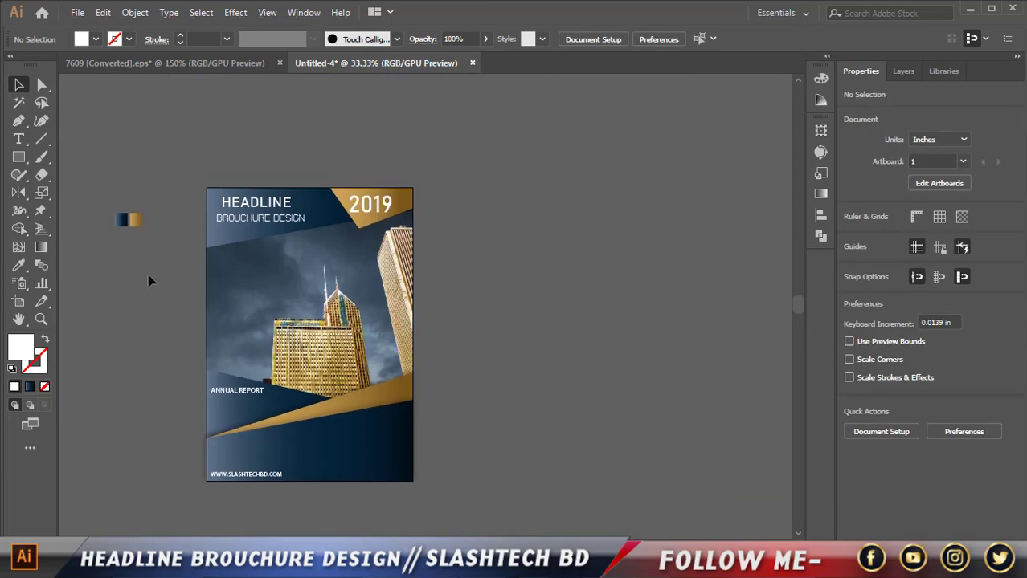
left_click(230, 67)
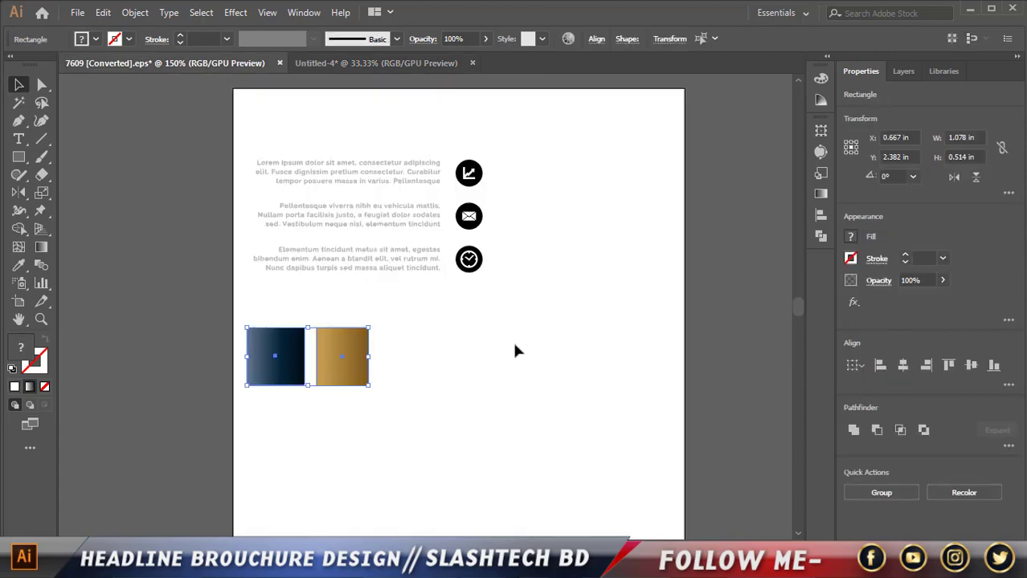
left_click(355, 154)
left_click_drag(427, 212, 500, 291)
scroll(498, 343, "up", 2)
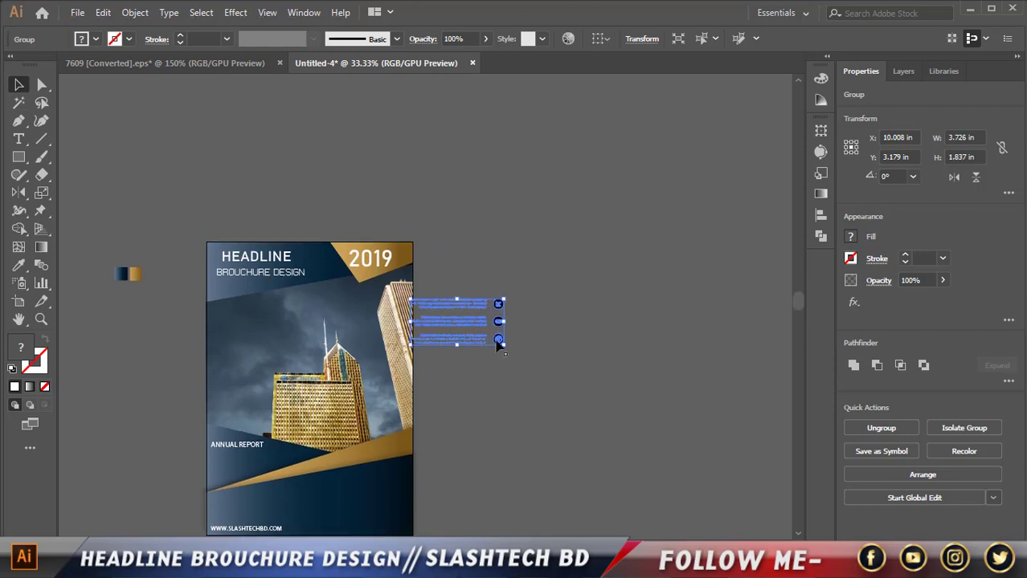
scroll(477, 350, "down", 3)
left_click(481, 350)
- Ungroup the copied paragraphs and icons beside the brochure page
scroll(500, 214, "up", 2)
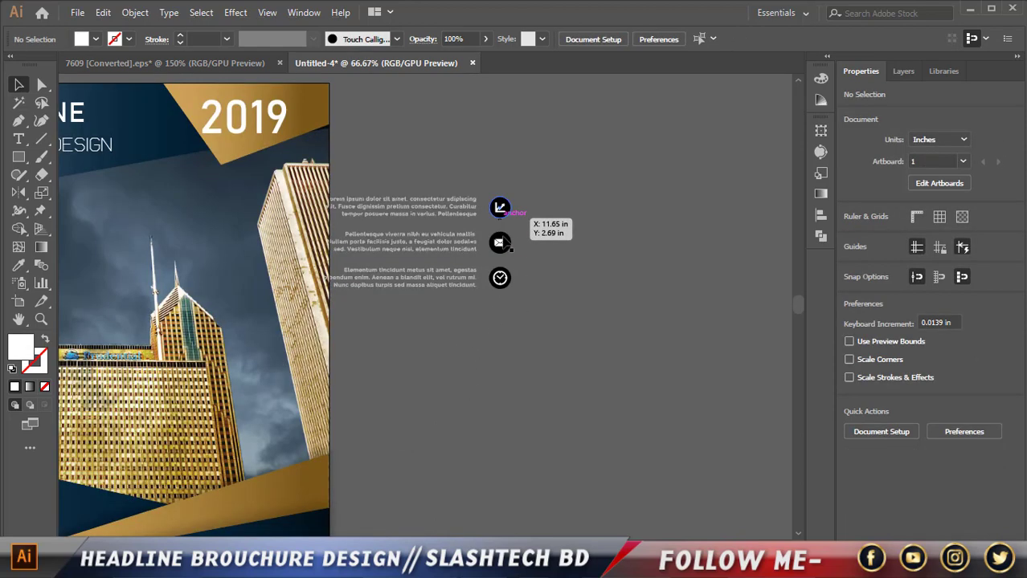
scroll(508, 276, "up", 3)
left_click(497, 219)
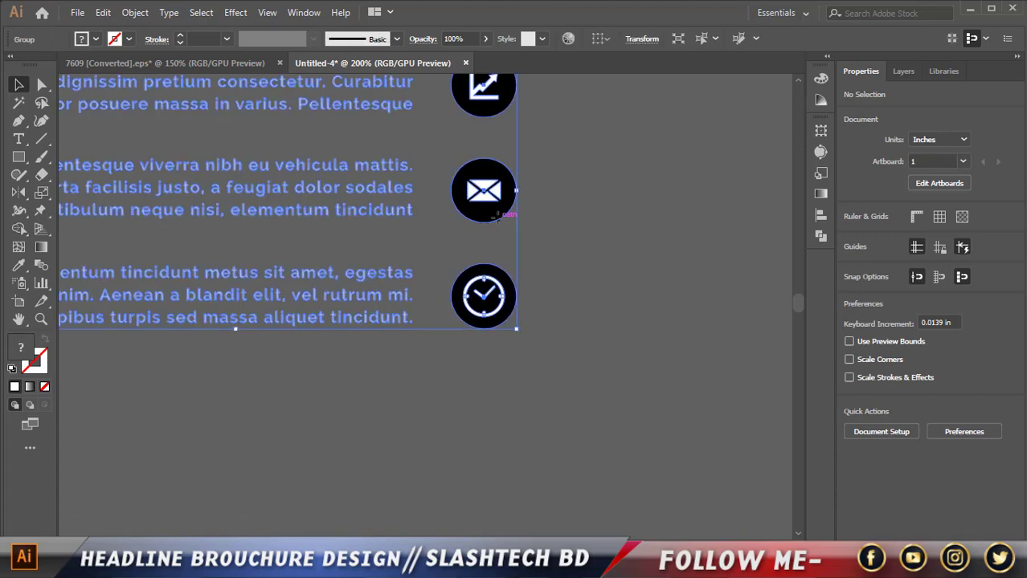
scroll(498, 219, "down", 1)
right_click(493, 215)
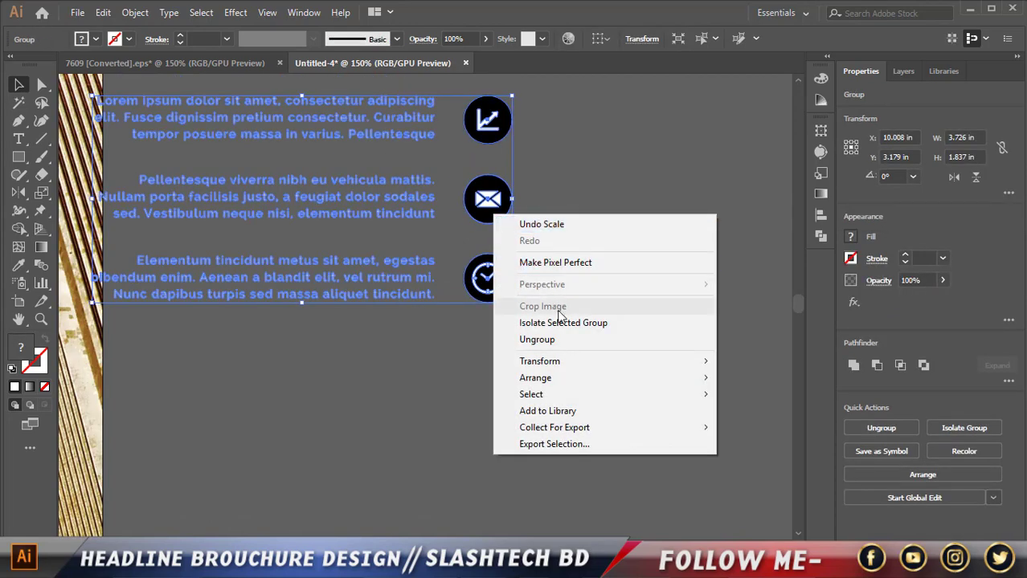
left_click(555, 339)
left_click(585, 342)
- Fill the three black icon circles with the gold gradient sampled from the shape behind 2019
scroll(585, 343, "down", 1)
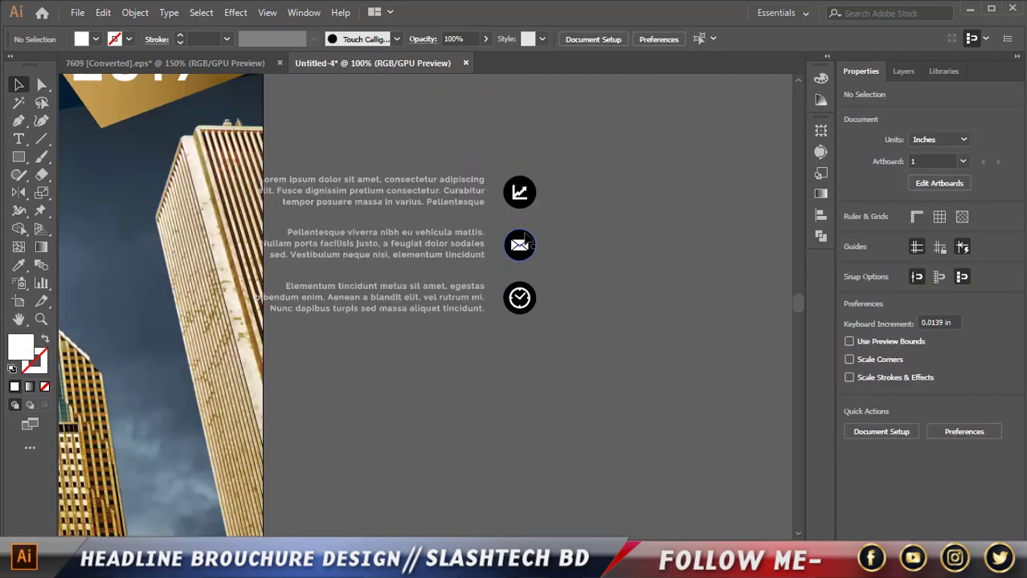
left_click(520, 253)
left_click(519, 205, "shift")
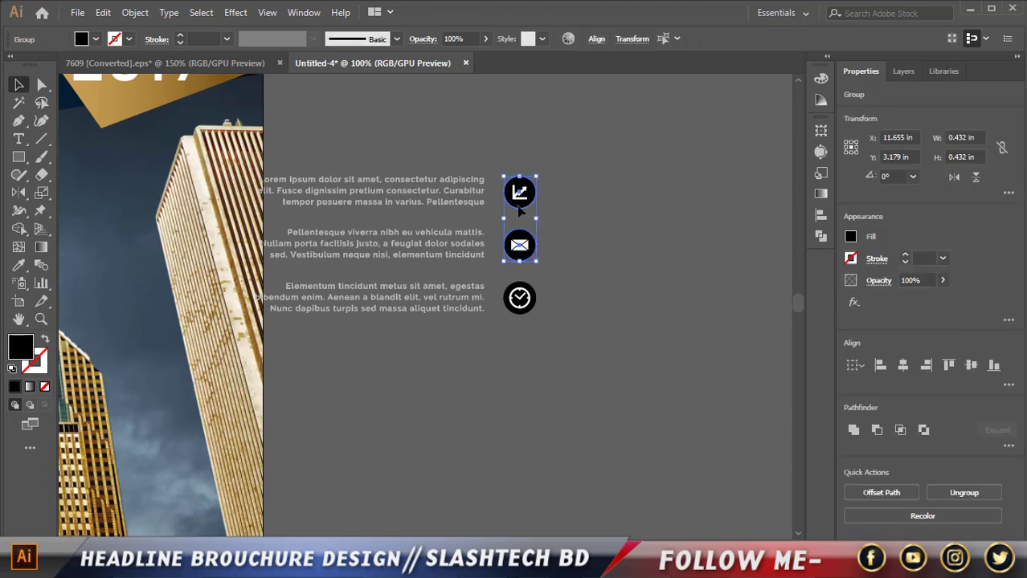
left_click(531, 297, "shift")
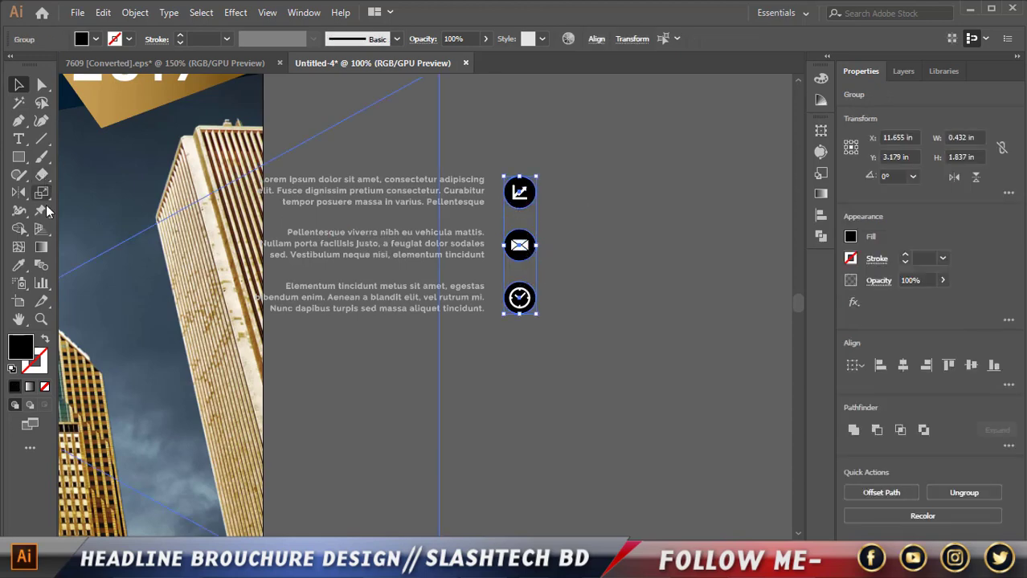
left_click(19, 265)
left_click(133, 101)
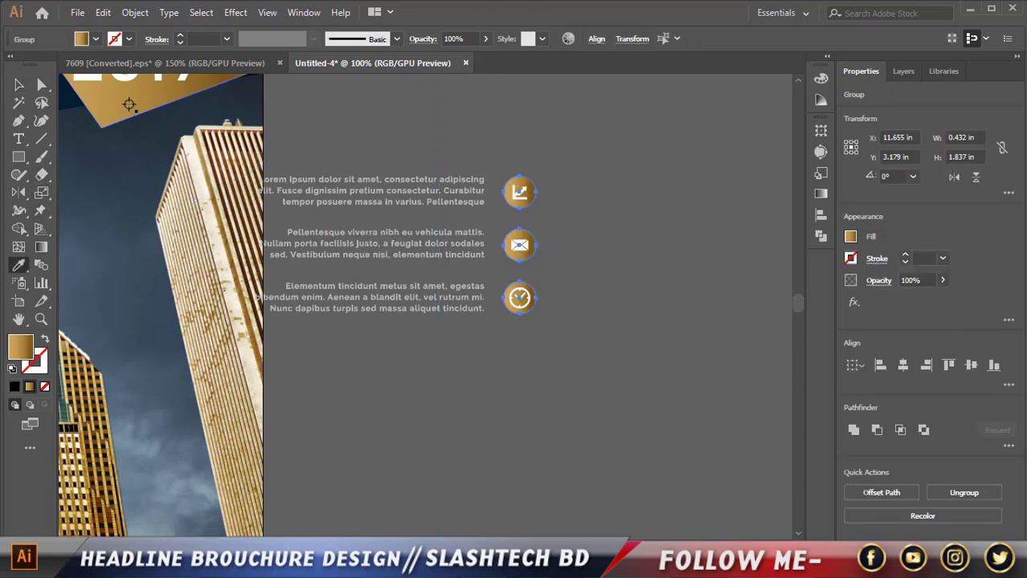
left_click(21, 84)
left_click(478, 402)
- Fill the three copied paragraphs beside the page with a near-white light gray swatch
scroll(498, 406, "down", 1)
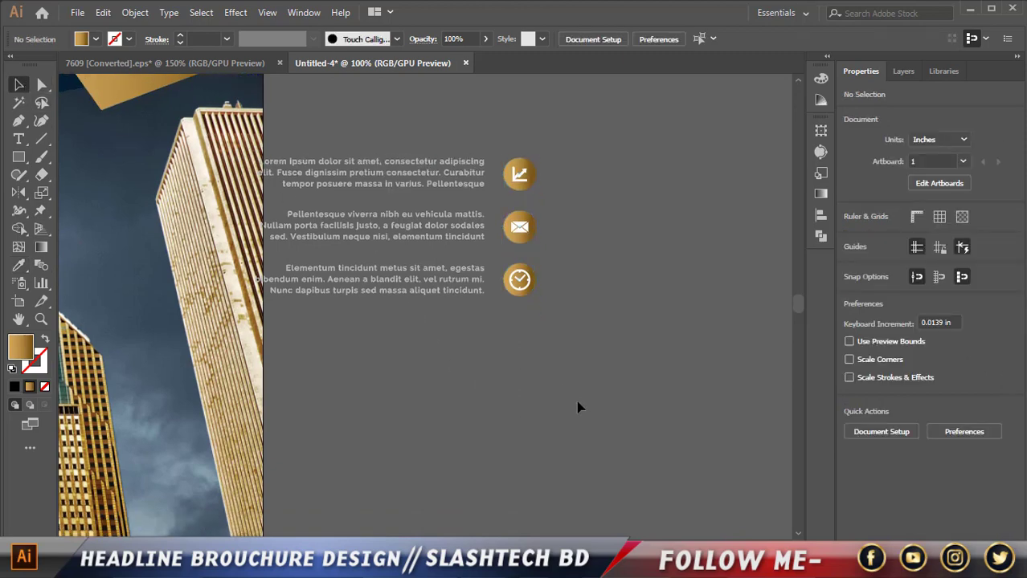
key("super")
left_click(743, 361)
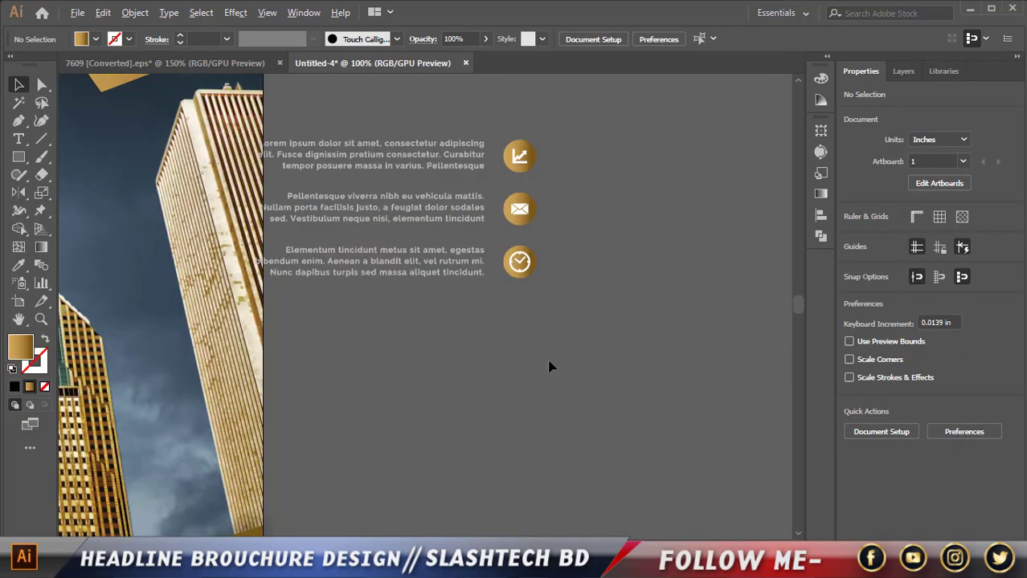
key("ctrl+minus")
left_click_drag(466, 296, 353, 189)
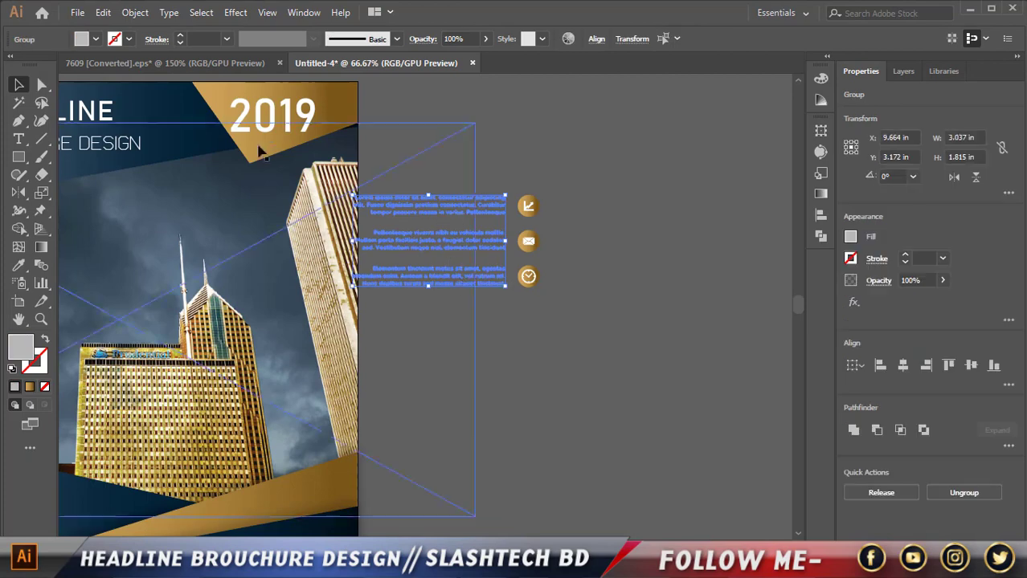
left_click(95, 39)
left_click(126, 111)
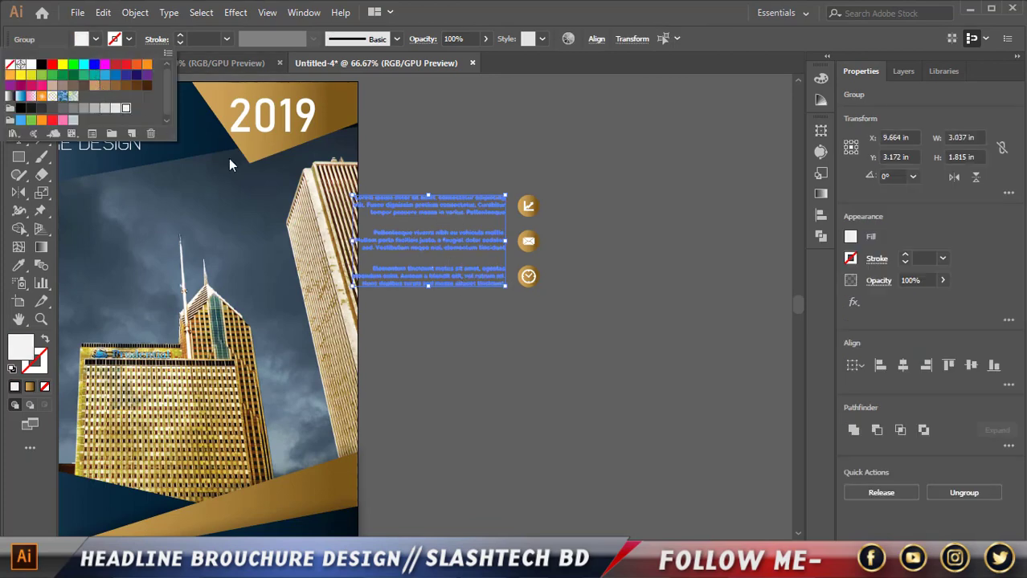
left_click(554, 376)
key("ctrl+minus")
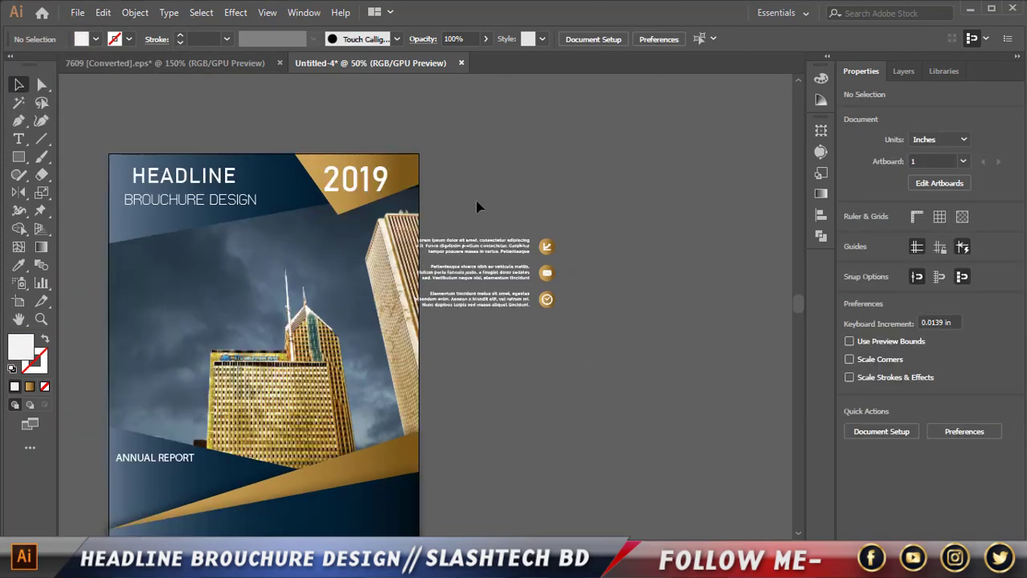
- Group the paragraphs with their gold icons and place them near the right edge of the brochure's bottom navy area
key("ctrl+z")
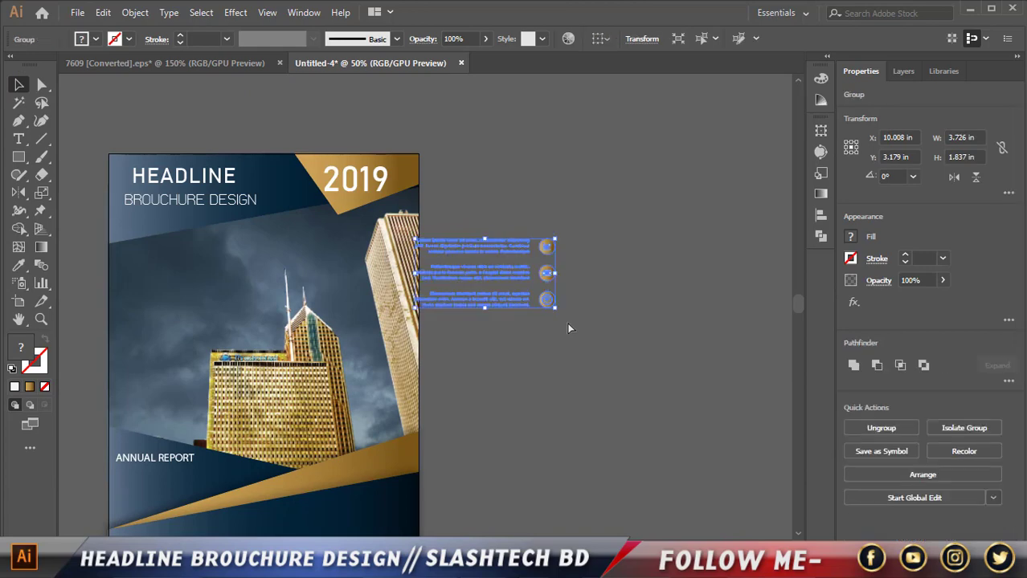
key("ctrl+minus")
key("ctrl+minus")
left_click_drag(539, 309, 471, 443)
key("ctrl+plus")
key("ctrl+plus")
key("ctrl+plus")
key("ctrl+plus")
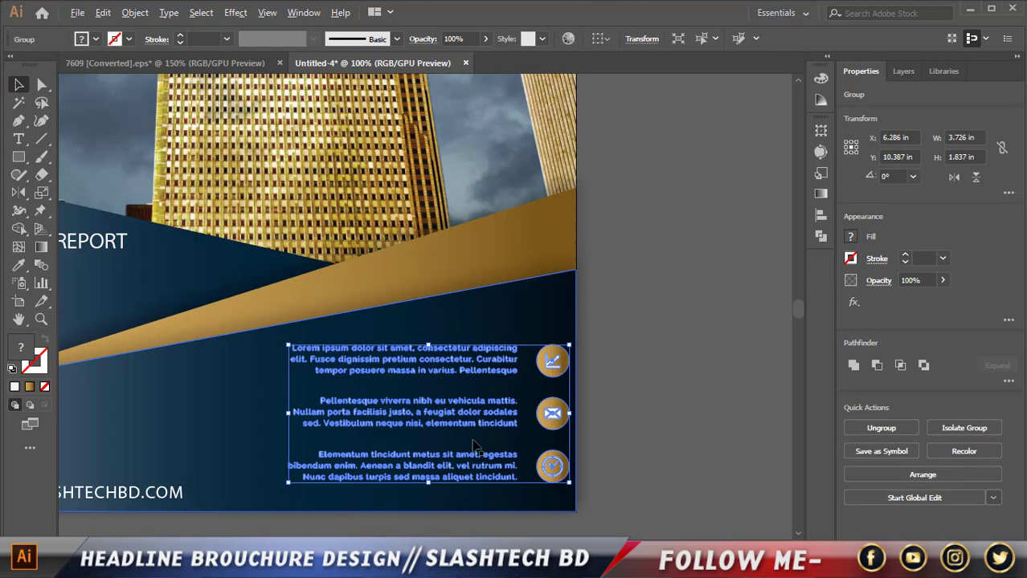
left_click_drag(555, 431, 549, 433)
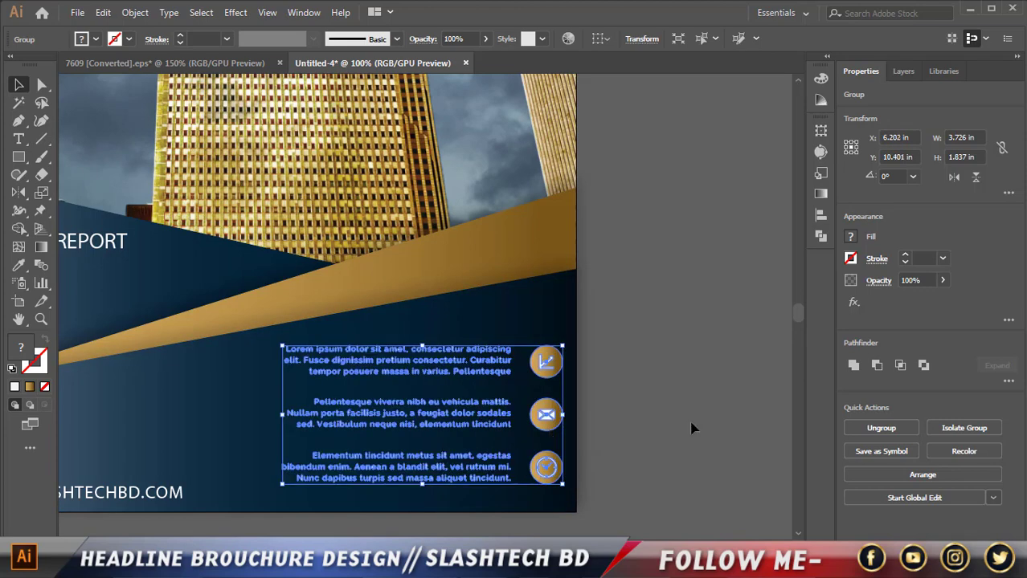
left_click(692, 423)
- Duplicate the group of paragraphs and icons into the empty space left of the page and ungroup the copy
key("ctrl+minus")
key("ctrl+minus")
key("ctrl+minus")
key("ctrl+minus")
scroll(692, 410, "up", 1)
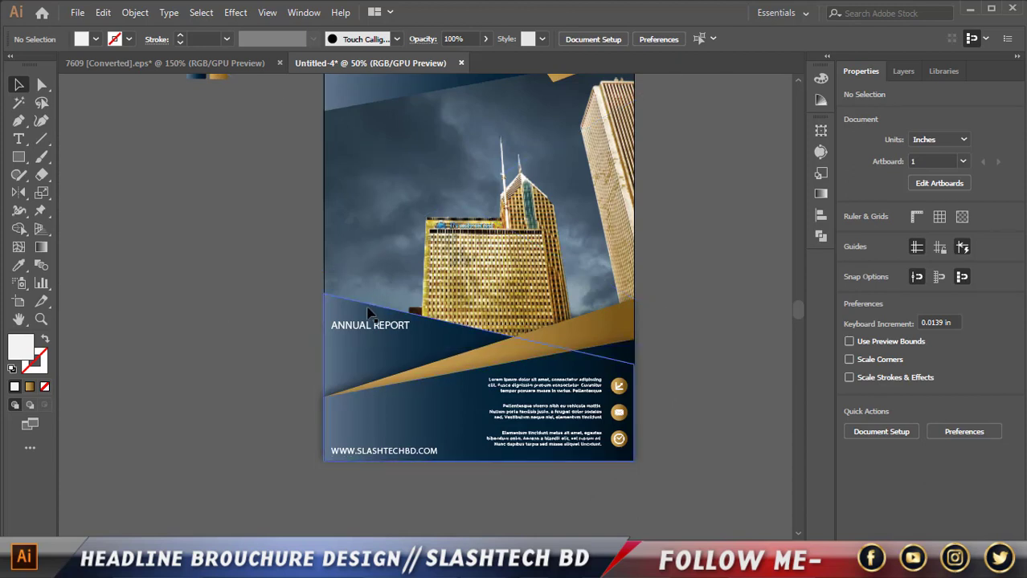
left_click(560, 395)
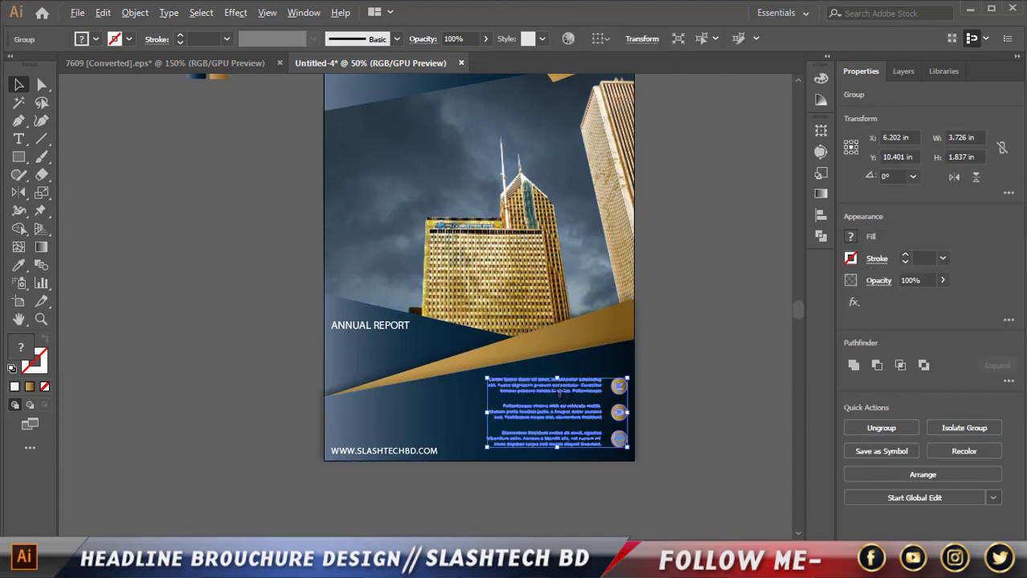
left_click_drag(560, 394, 205, 315)
left_click(229, 436)
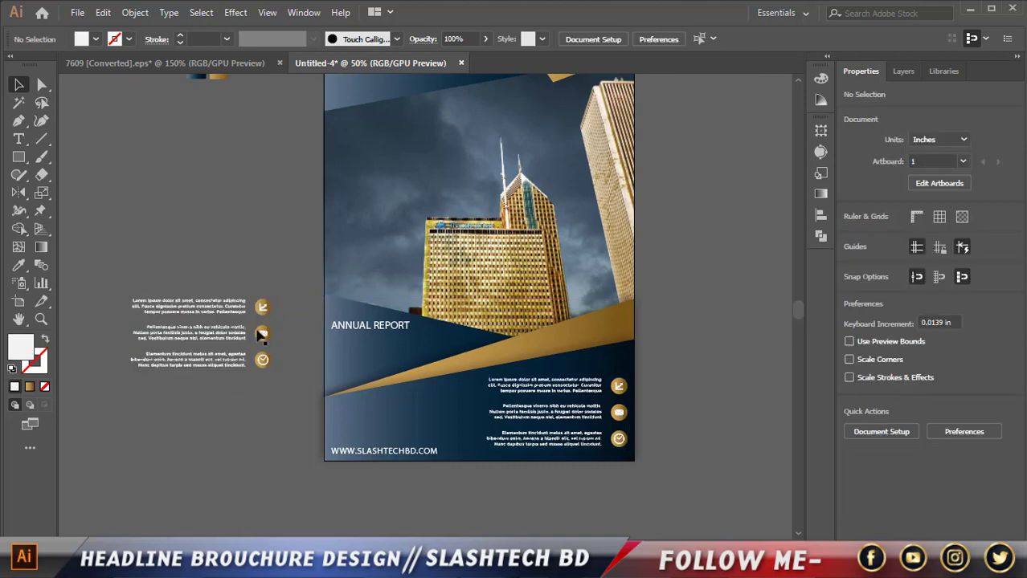
left_click(258, 315)
right_click(264, 310)
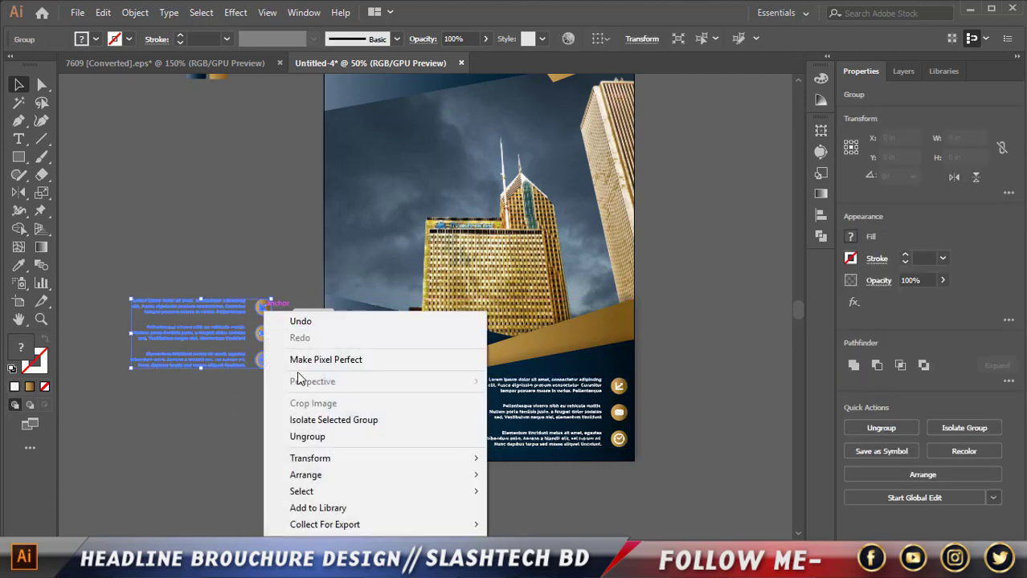
left_click(307, 437)
left_click(241, 428)
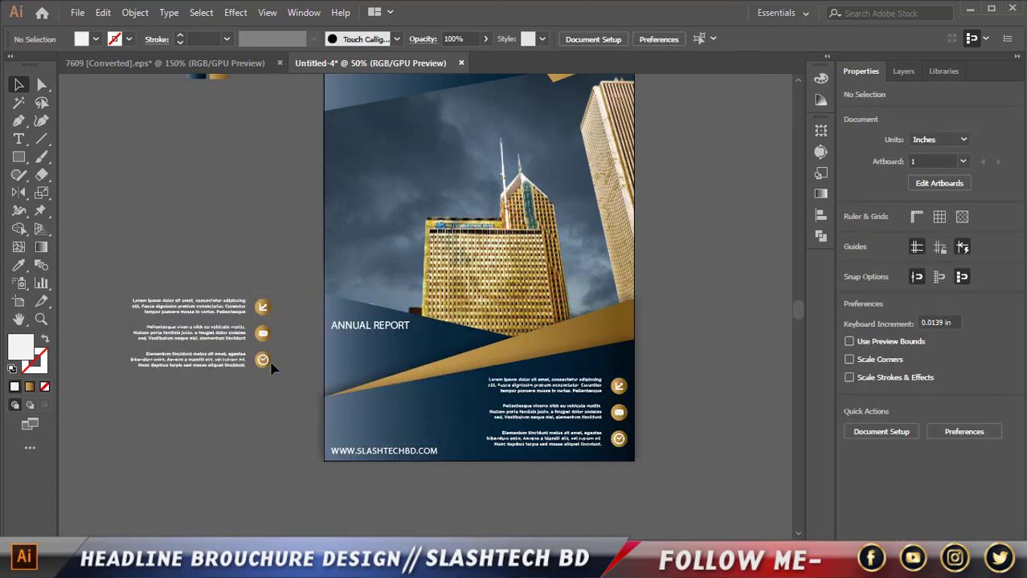
- Delete the gold icons and the second and third paragraphs from the duplicated set beside the page
left_click(271, 367)
key("Delete")
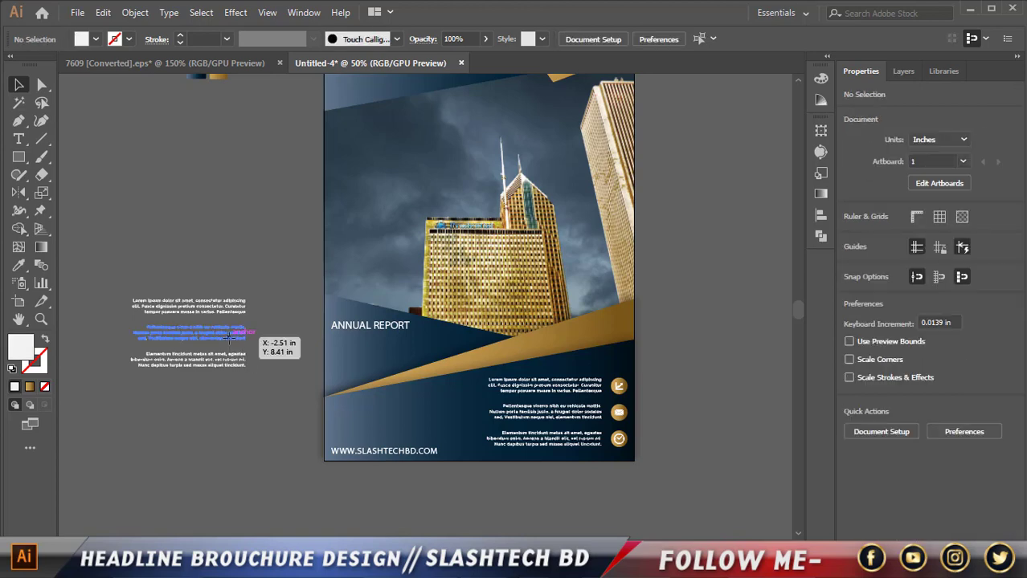
left_click(230, 338)
key("Delete")
left_click(229, 363)
key("Delete")
- Place the remaining duplicated paragraph directly beneath ANNUAL REPORT, lined up with its left edge
left_click_drag(243, 325, 416, 356)
left_click_drag(424, 353, 428, 355)
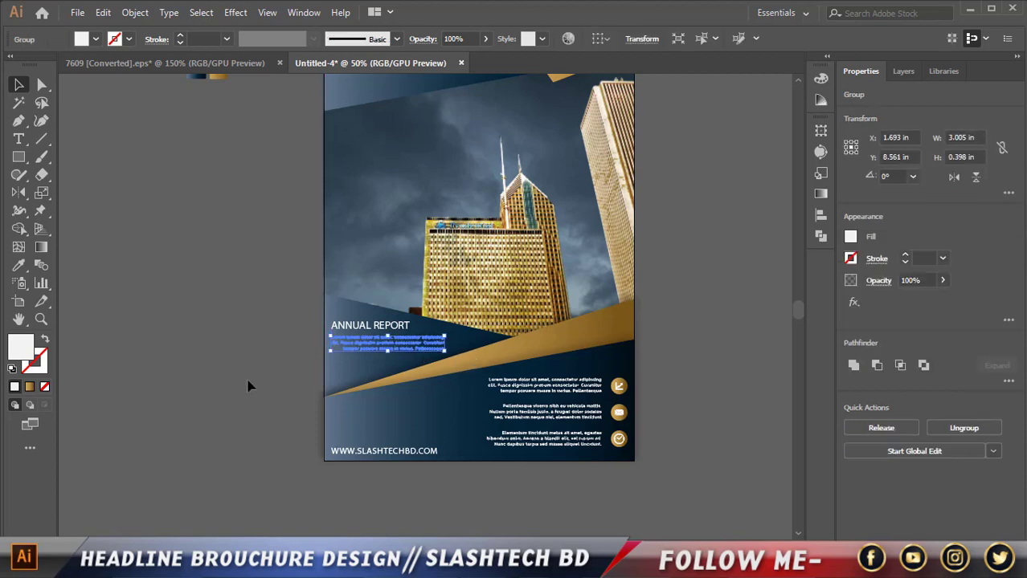
left_click(248, 383)
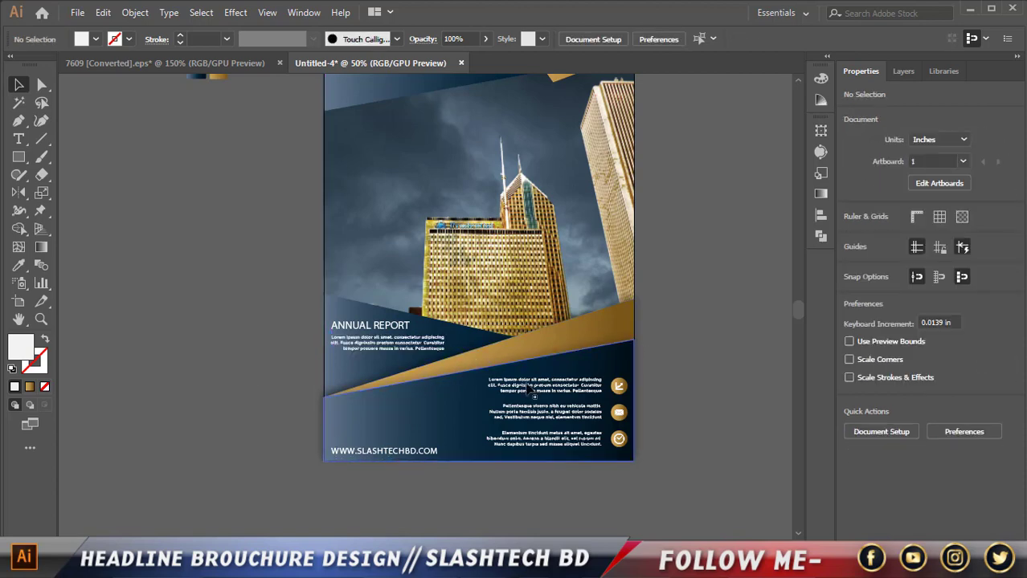
- Try to ungroup the paragraph beneath ANNUAL REPORT and shift part of its third line separately
scroll(408, 399, "up", 2)
left_click(354, 285)
right_click(346, 287)
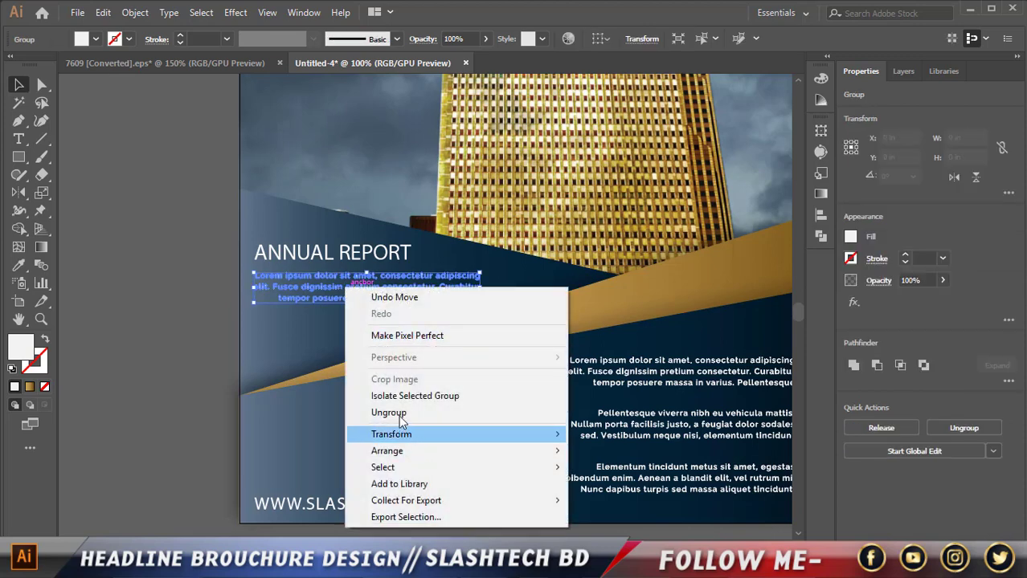
left_click(400, 416)
left_click(275, 309)
left_click(284, 297)
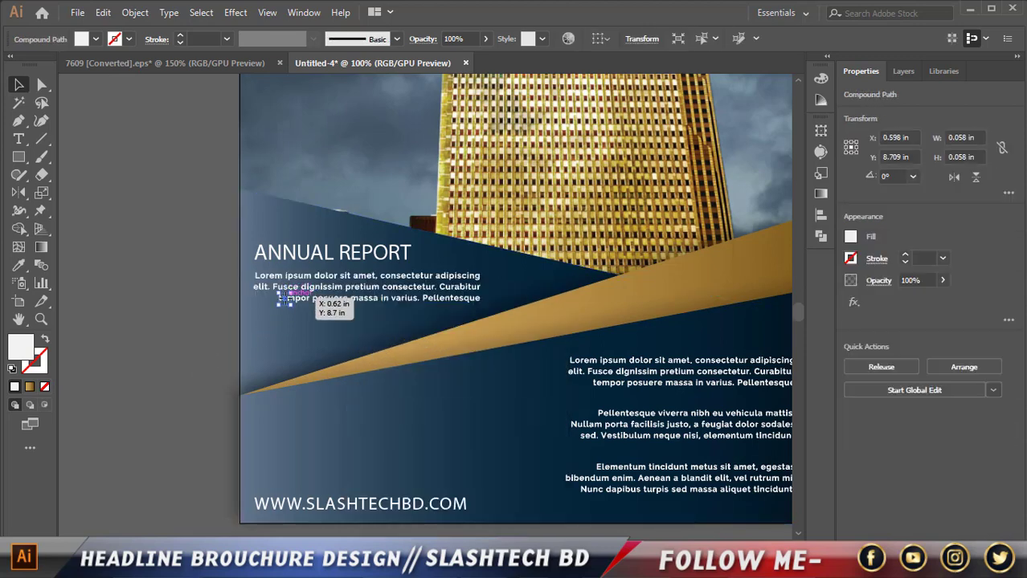
left_click_drag(285, 297, 314, 304)
left_click(202, 314)
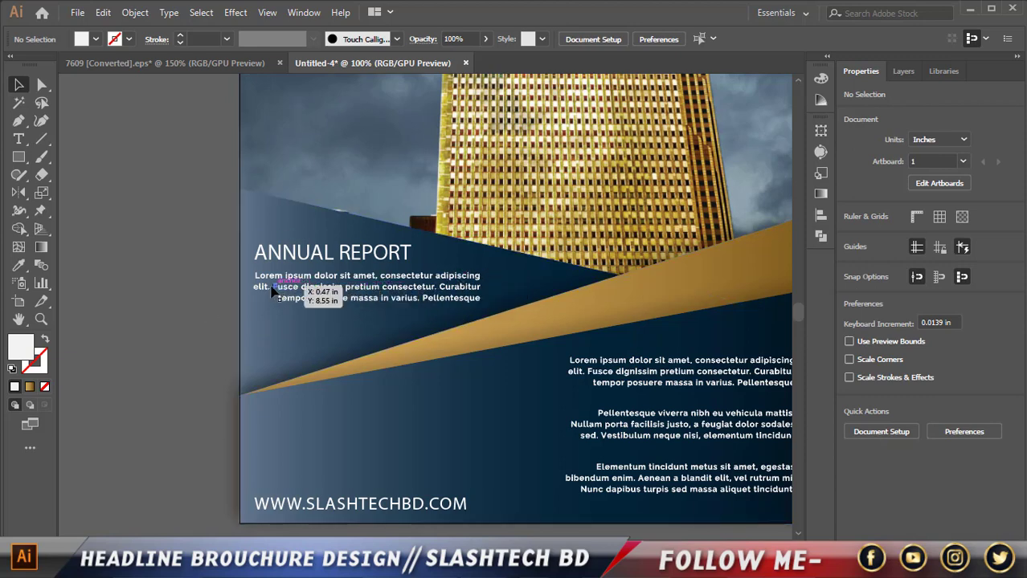
left_click(295, 283)
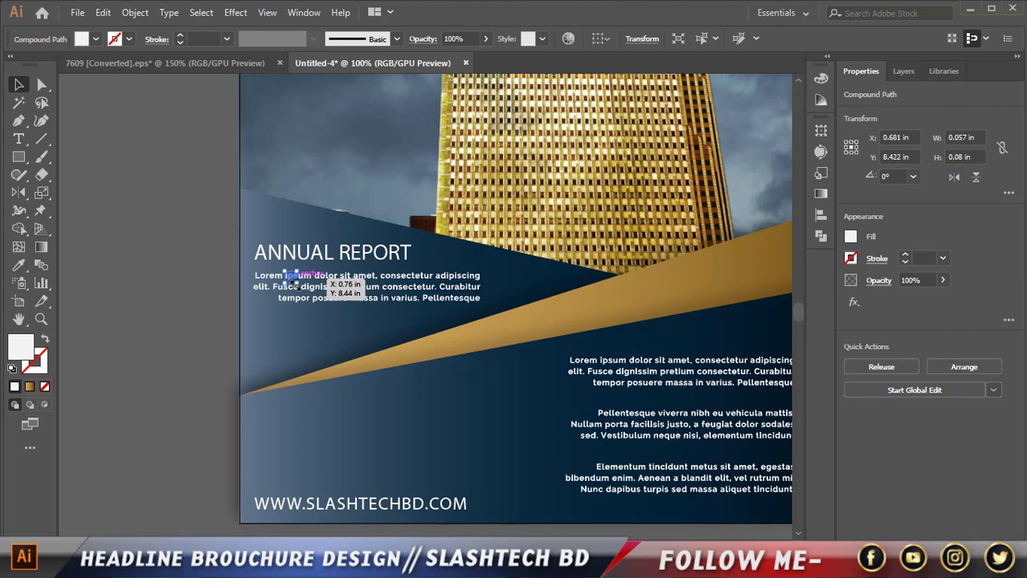
left_click(205, 281)
- Move the ANNUAL REPORT paragraph off the page into the empty space on its left and ungroup it
left_click_drag(205, 281, 155, 278)
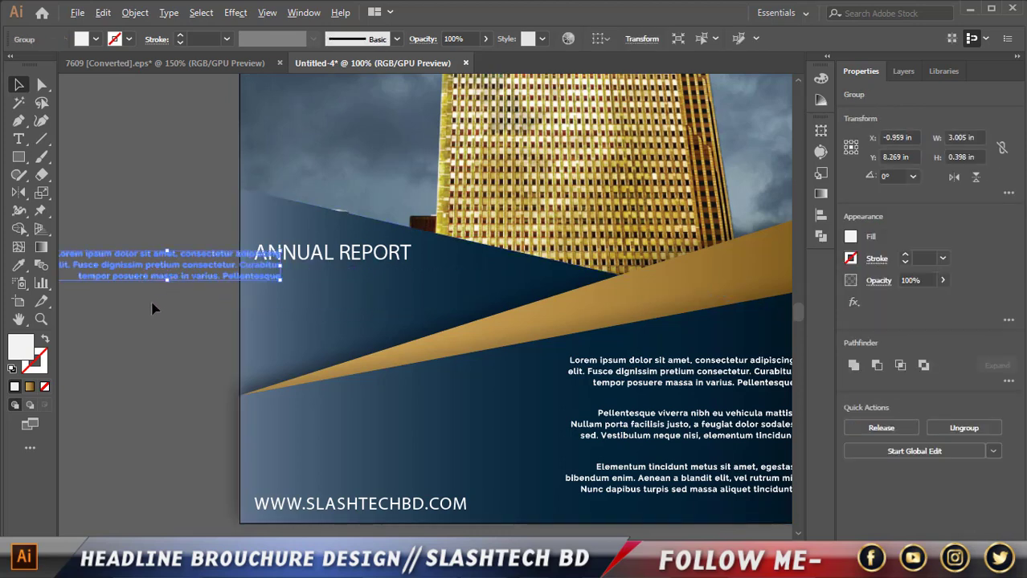
scroll(211, 321, "down", 2)
scroll(173, 322, "up", 2)
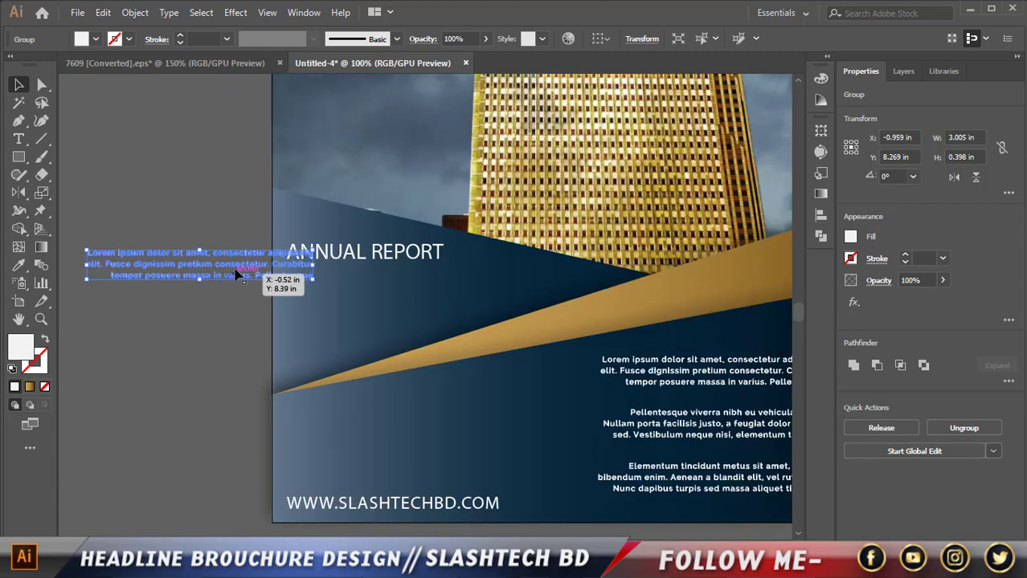
left_click_drag(257, 271, 193, 264)
scroll(190, 310, "down", 2)
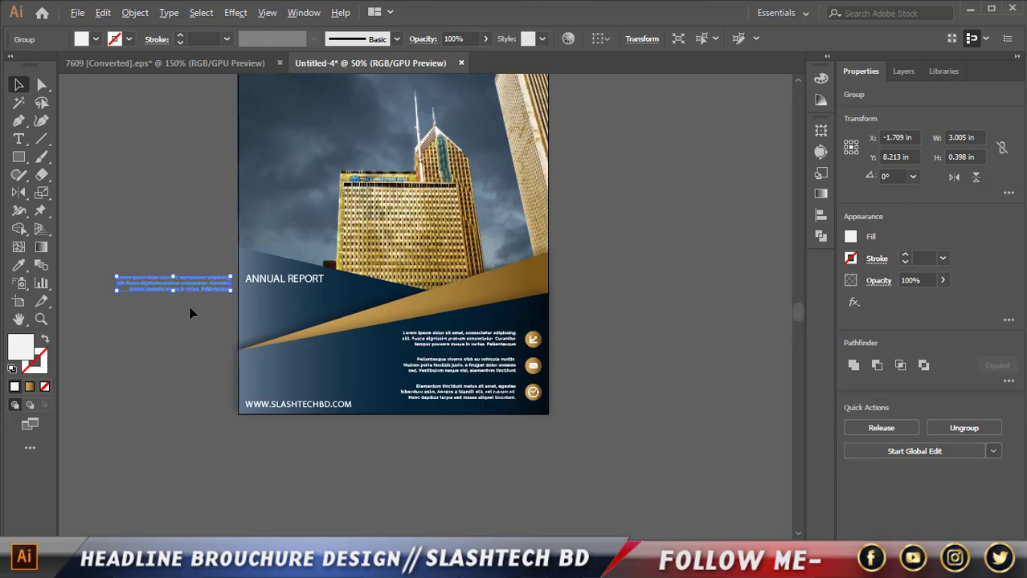
scroll(115, 291, "up", 1)
scroll(161, 311, "up", 2)
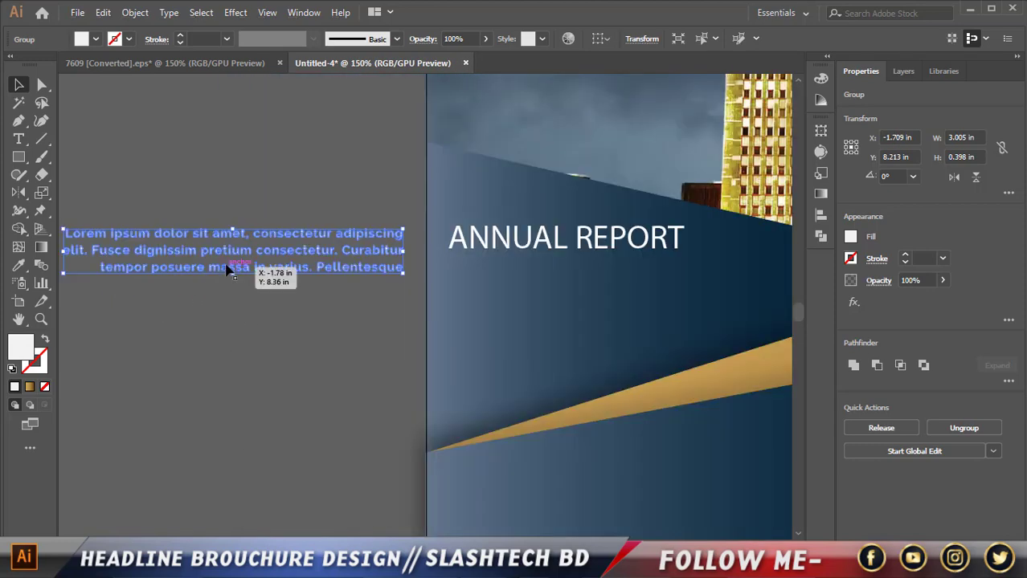
right_click(227, 264)
left_click(286, 391)
left_click(88, 278)
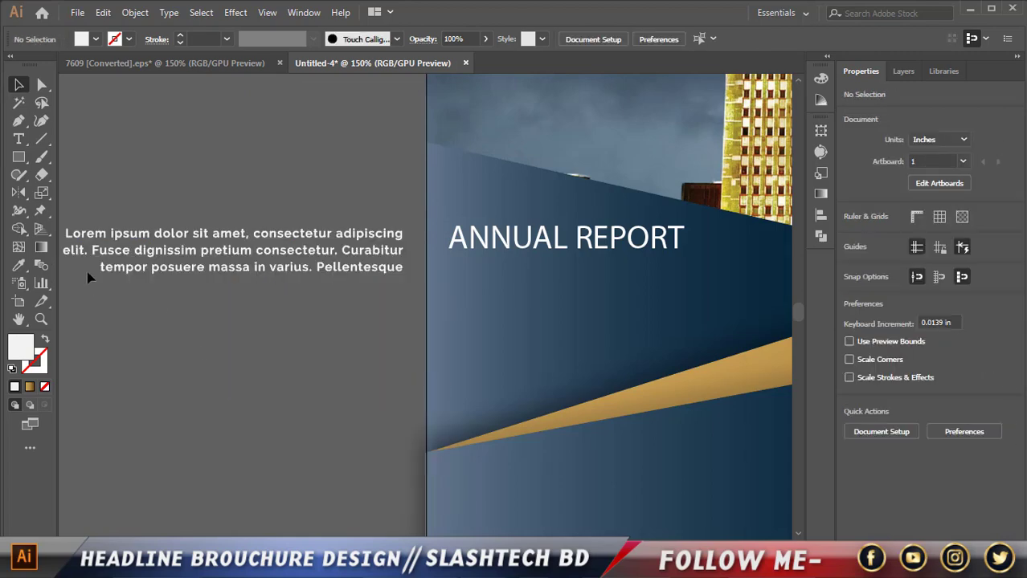
- Shift the third line, "tempor posuere massa in varius Pellentesque", left until it aligns with the start of the lines above
left_click(405, 270)
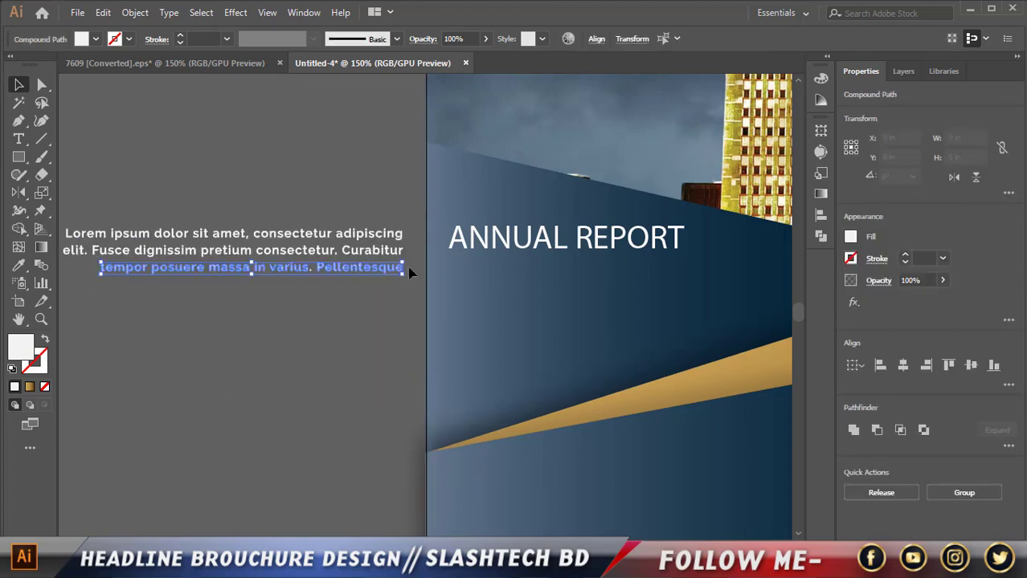
key("shift+Left")
key("shift+Left")
key("shift+Left")
key("shift+Left")
key("shift+Left")
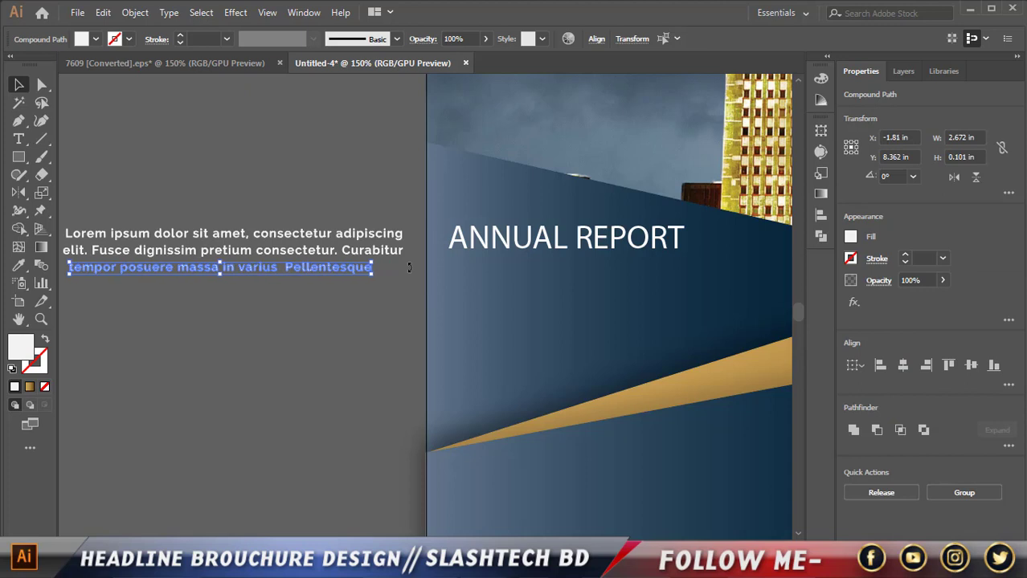
key("Left")
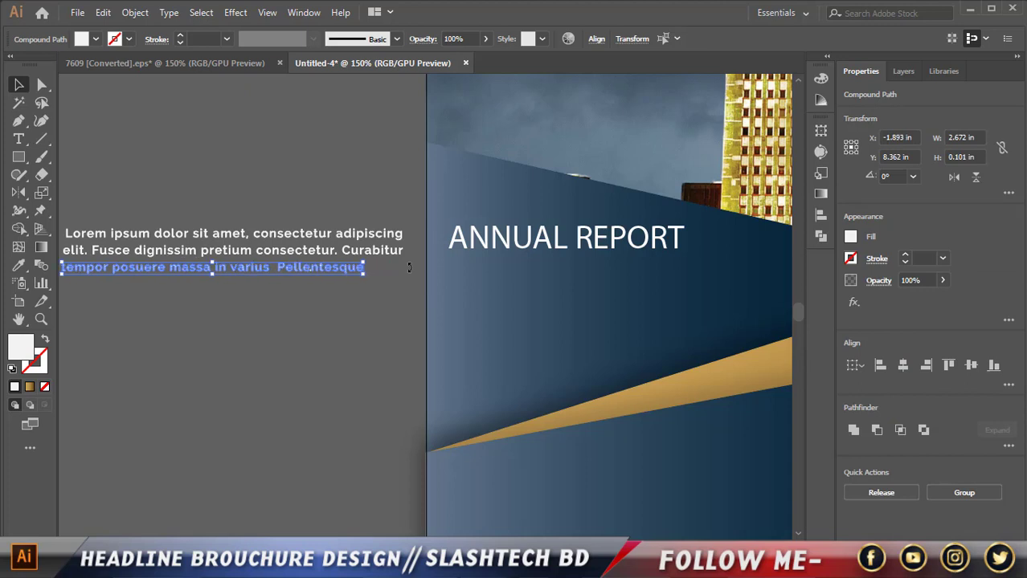
left_click(161, 193)
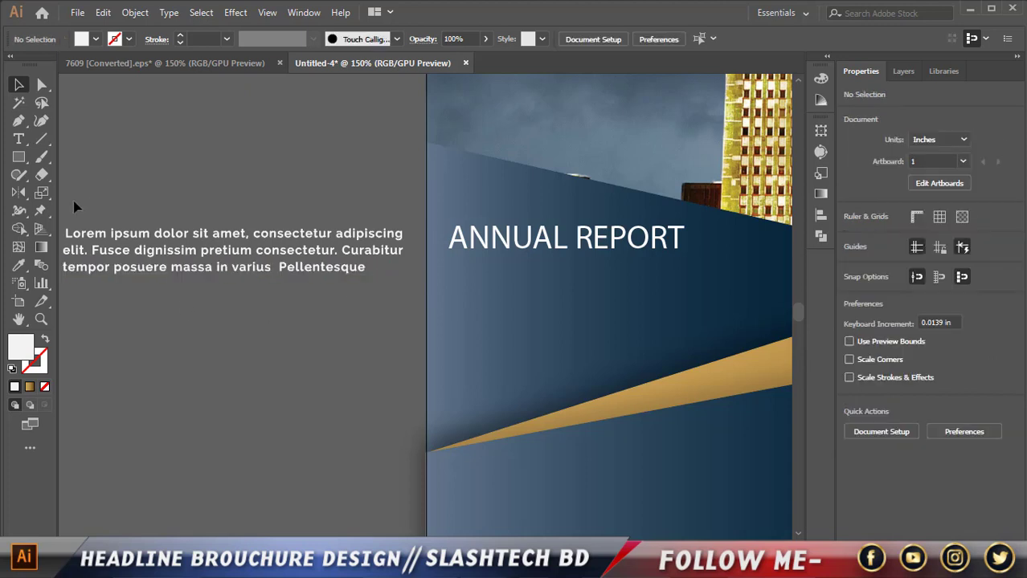
- Group the three lines of the realigned paragraph and place them beneath the ANNUAL REPORT title
key("ctrl+a")
left_click(98, 211)
key("ctrl+a")
key("ctrl+g")
left_click_drag(314, 254, 326, 260)
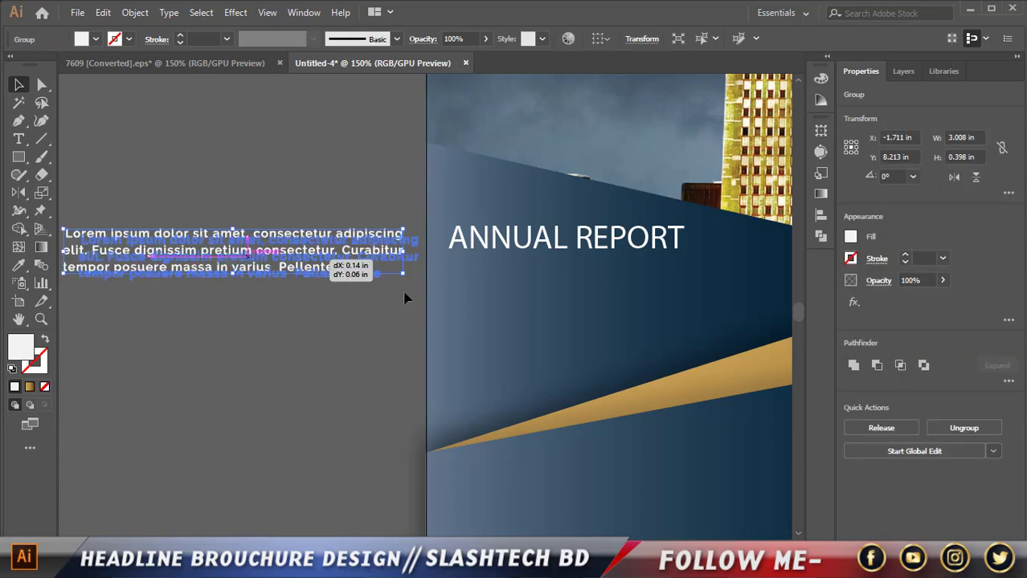
left_click_drag(404, 298, 657, 298)
left_click(279, 310)
- Apply a drop shadow with 23% opacity, -0.1 in Y offset and 0.2 in blur to the headline, ANNUAL REPORT paragraph, website text, and icon-and-paragraph blocks
scroll(238, 303, "down", 1)
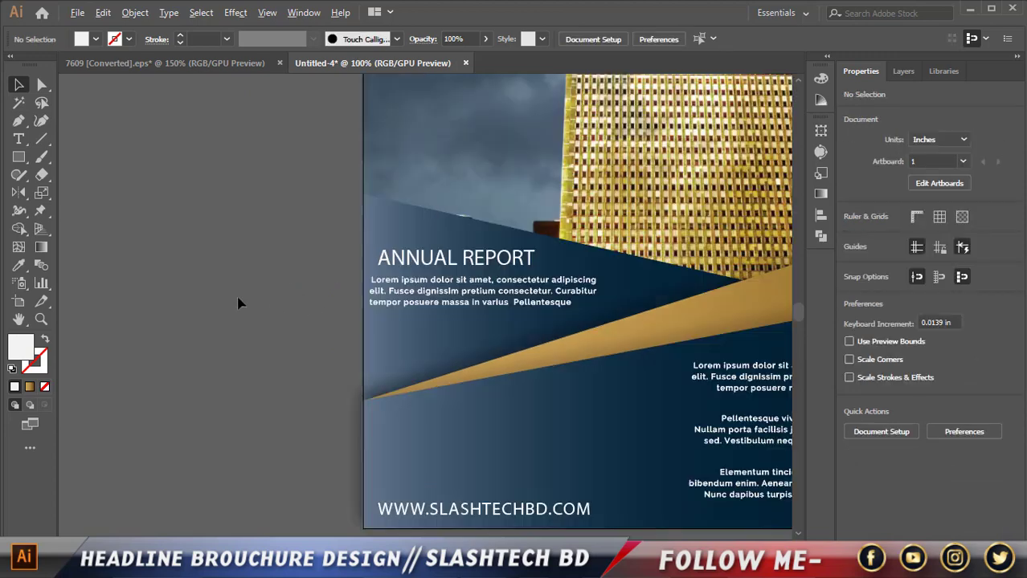
scroll(238, 303, "down", 1)
scroll(404, 332, "up", 5)
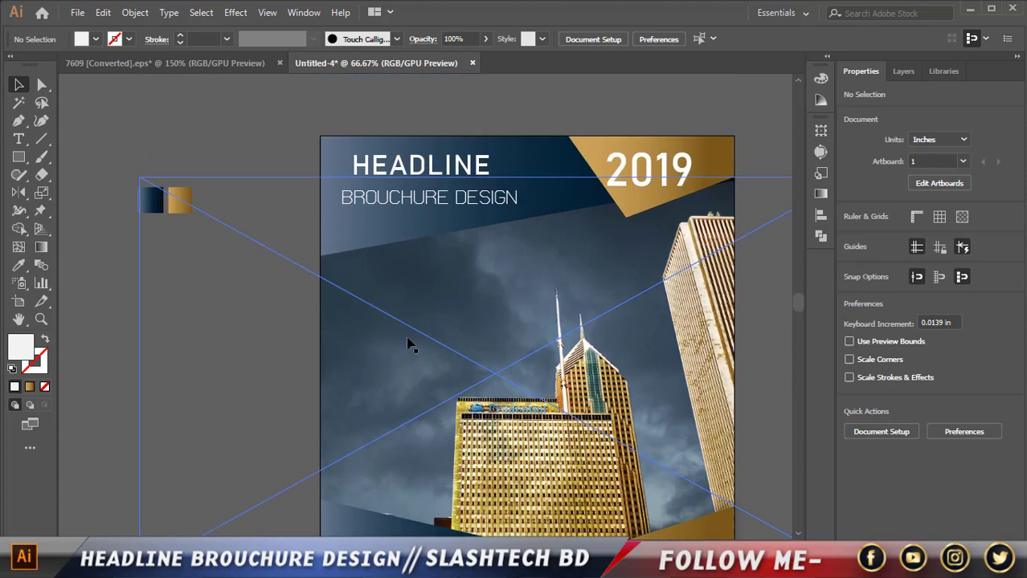
scroll(256, 310, "down", 1)
scroll(365, 249, "down", 1)
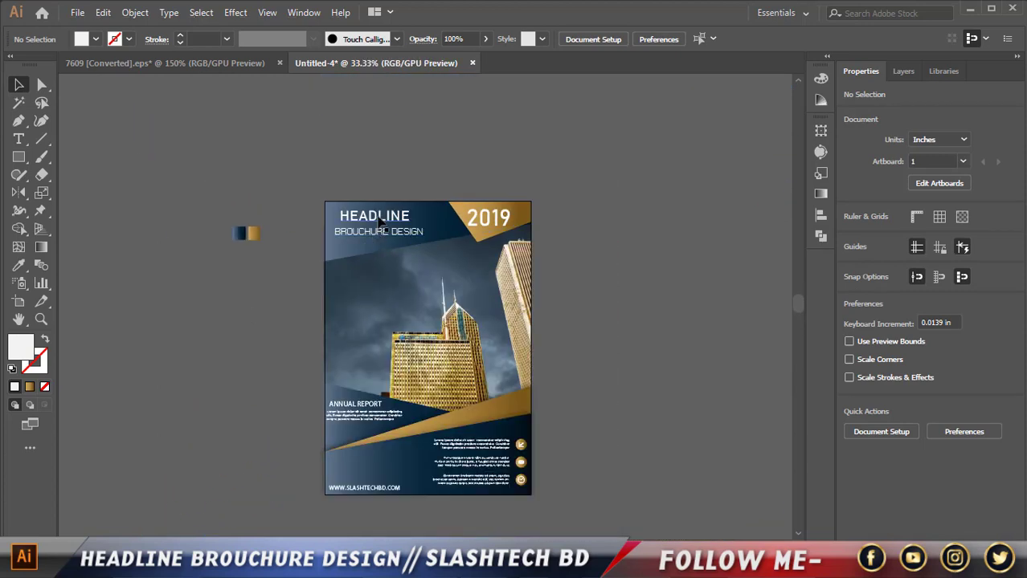
left_click(386, 232)
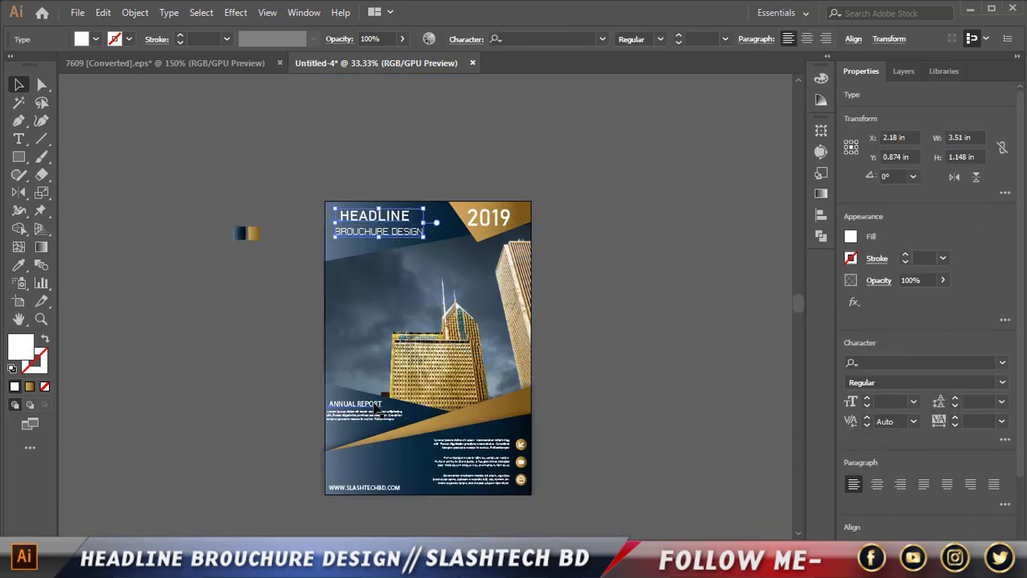
left_click_drag(375, 410, 408, 501)
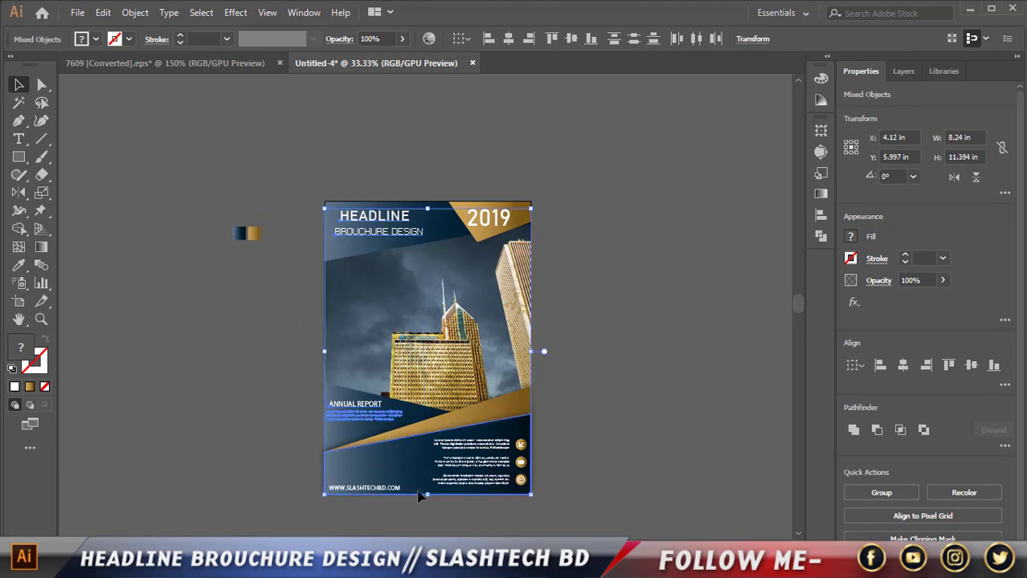
left_click(418, 492, "shift")
left_click(378, 489, "shift")
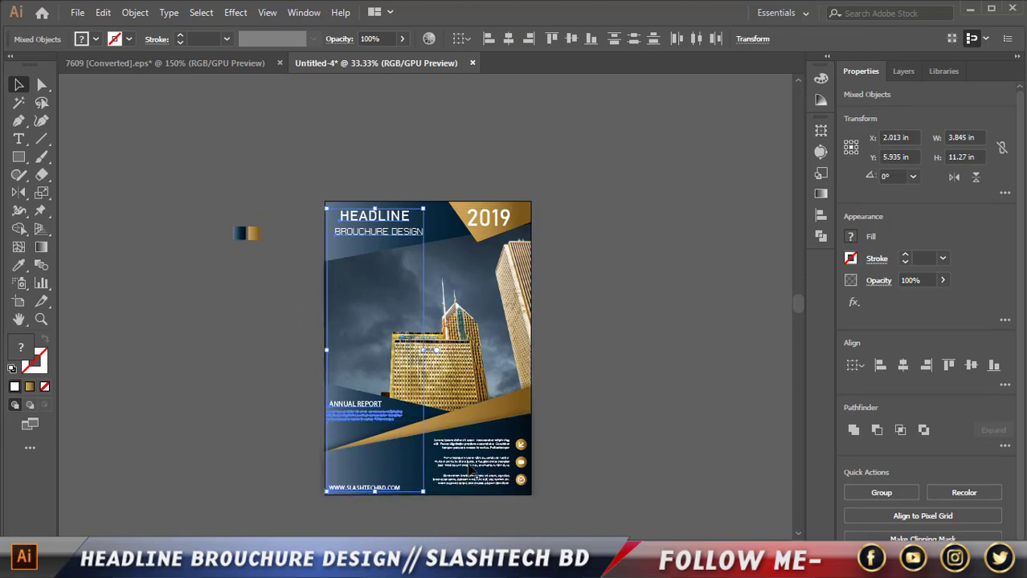
left_click(474, 470, "shift")
left_click(236, 13)
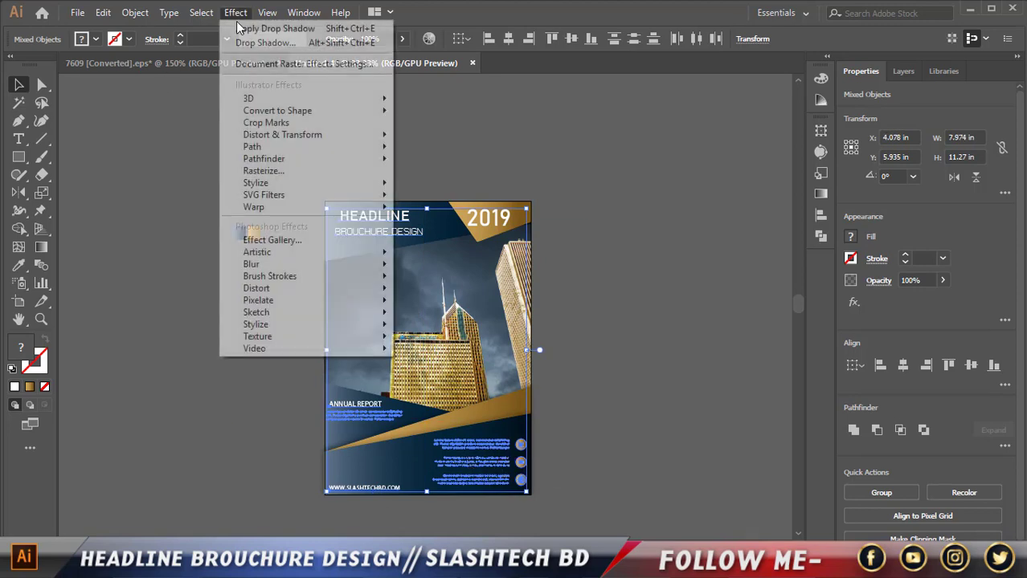
mouse_move(321, 183)
left_click(467, 185)
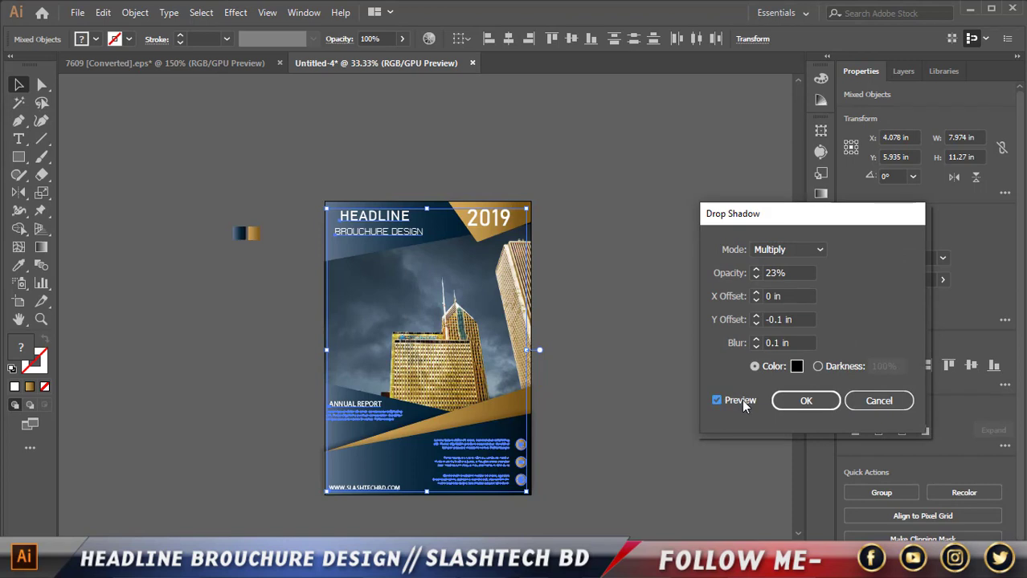
left_click(757, 340)
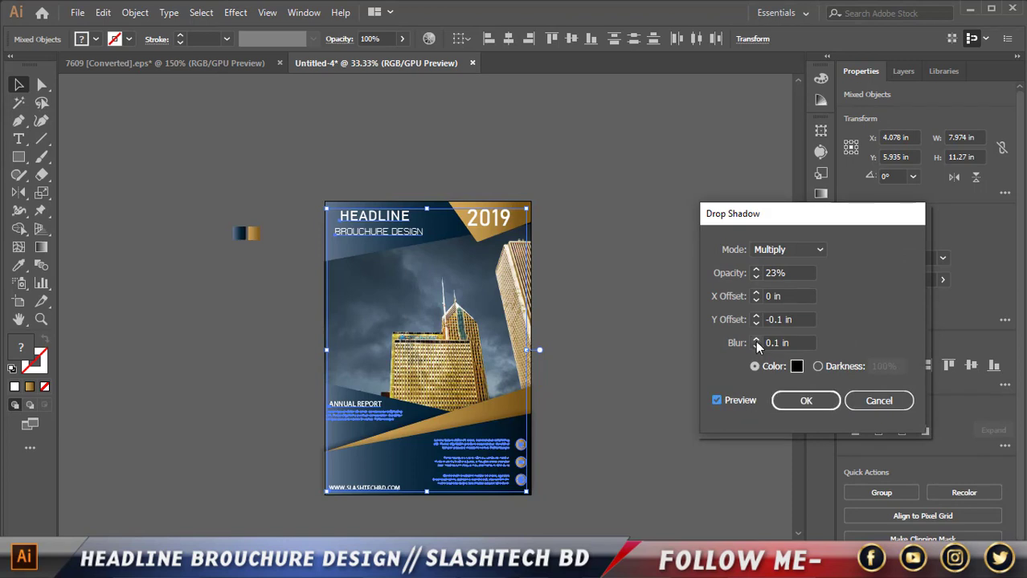
left_click(806, 400)
left_click(651, 360)
- Apply a Multiply drop shadow to the 2019 text with 60% opacity, -0.1 in Y offset and 0.2 in blur, and deselect it
scroll(523, 444, "up", 1)
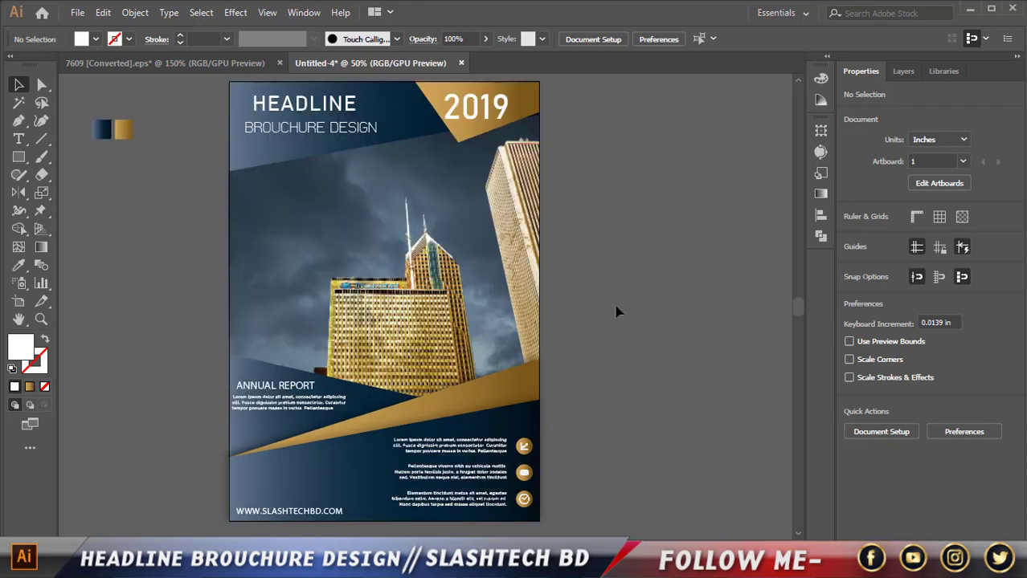
scroll(615, 305, "down", 1)
scroll(615, 303, "up", 2)
scroll(614, 303, "up", 1)
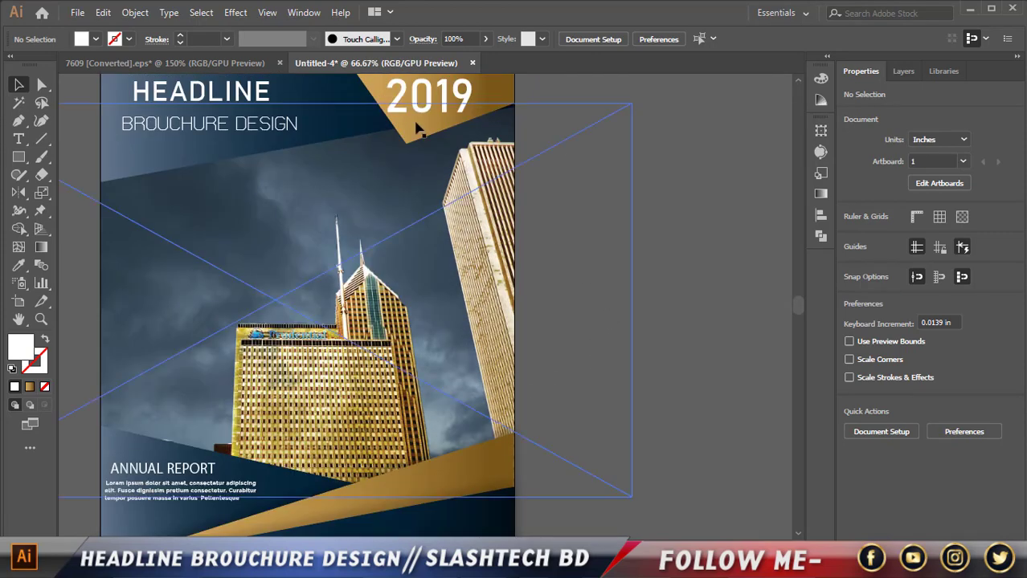
left_click(430, 115)
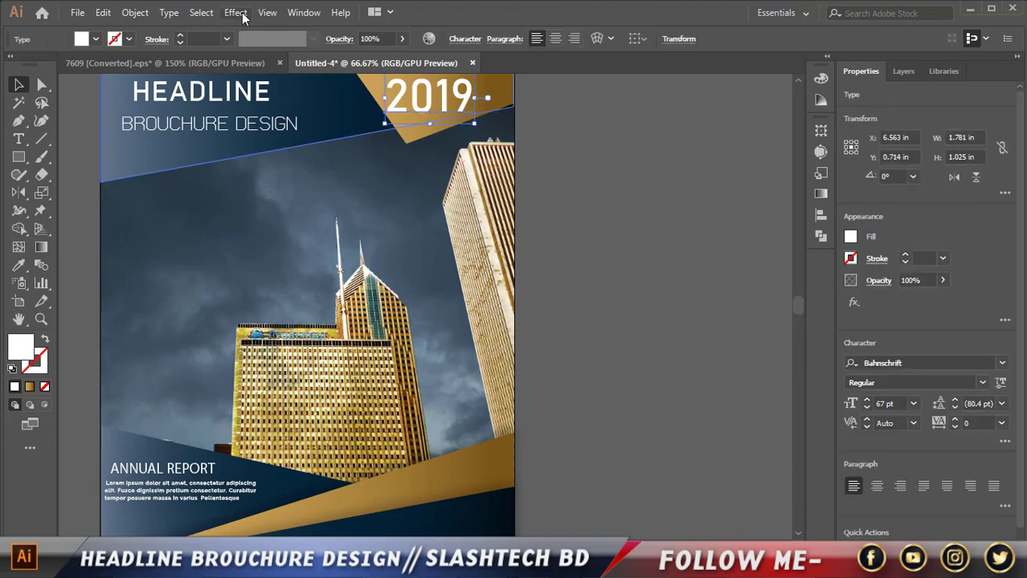
left_click(242, 15)
mouse_move(278, 185)
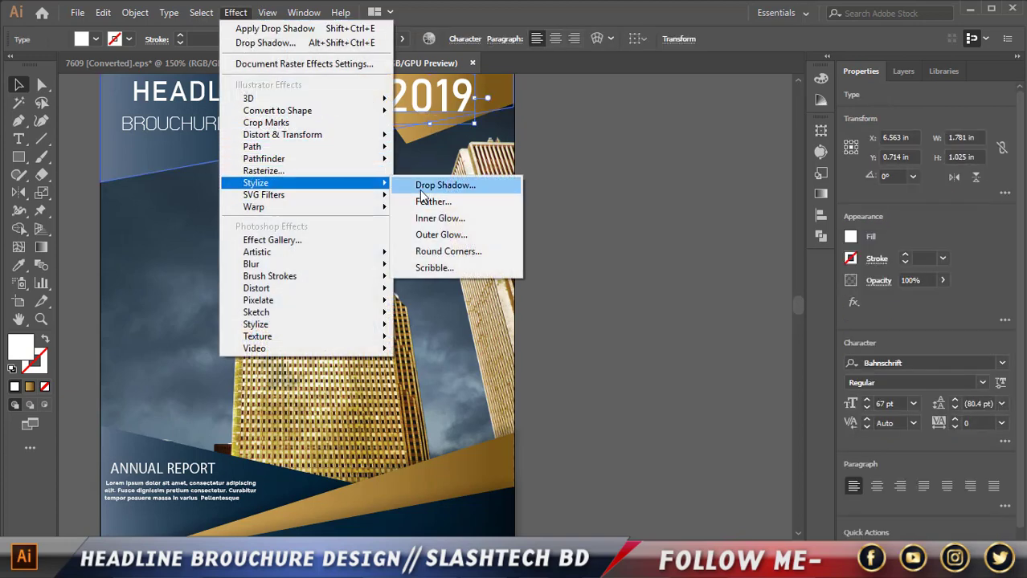
left_click(420, 188)
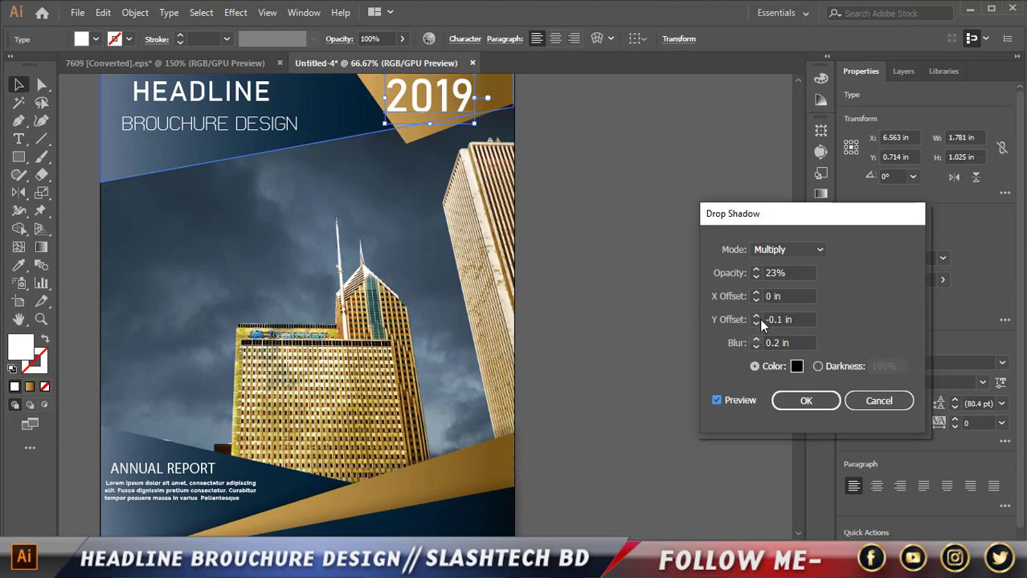
left_click(756, 274)
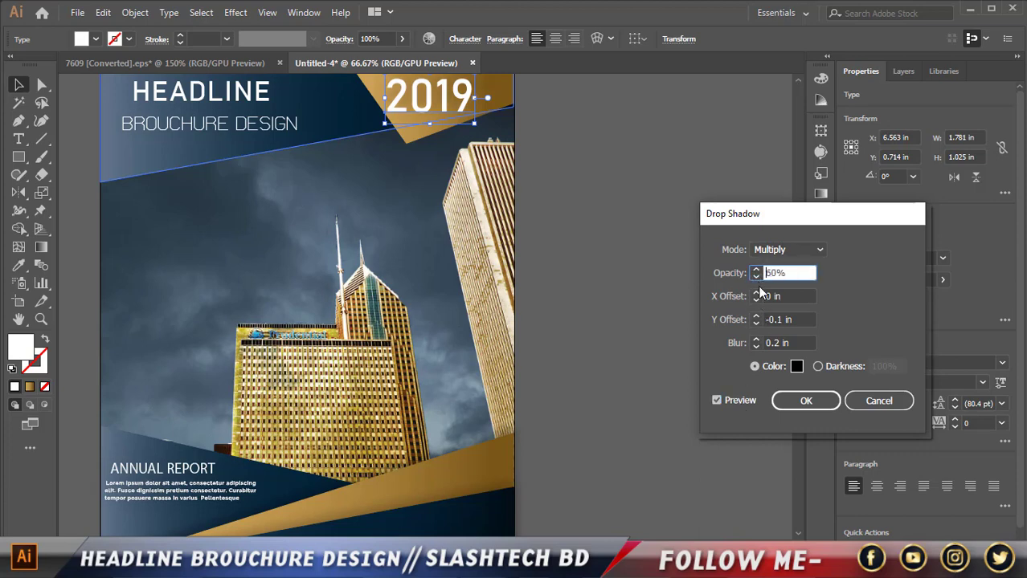
left_click(752, 294)
left_click(790, 402)
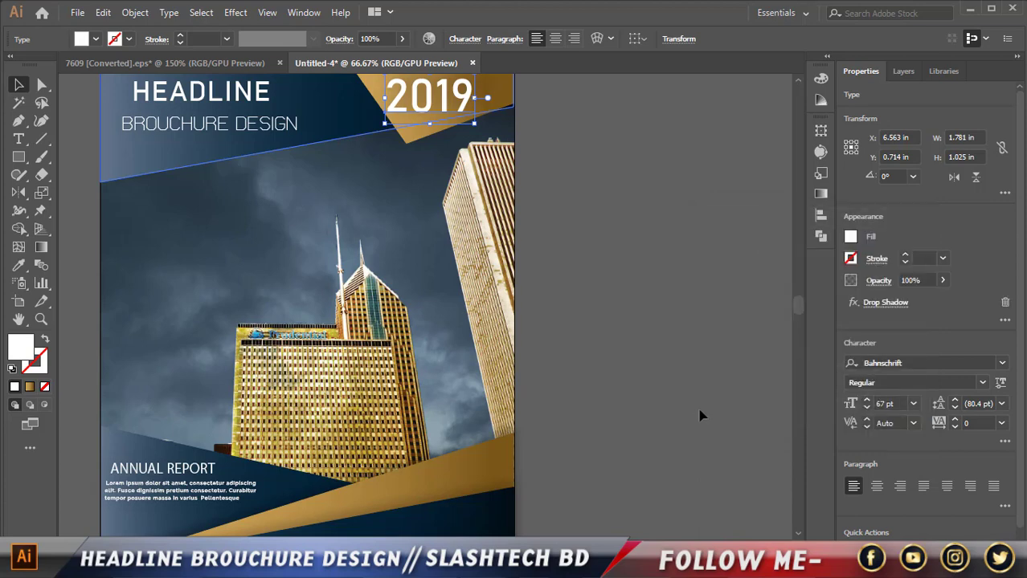
key("ctrl+h")
left_click(661, 401)
- Delete the navy and gold gradient sample squares beside the brochure page
scroll(661, 403, "down", 2)
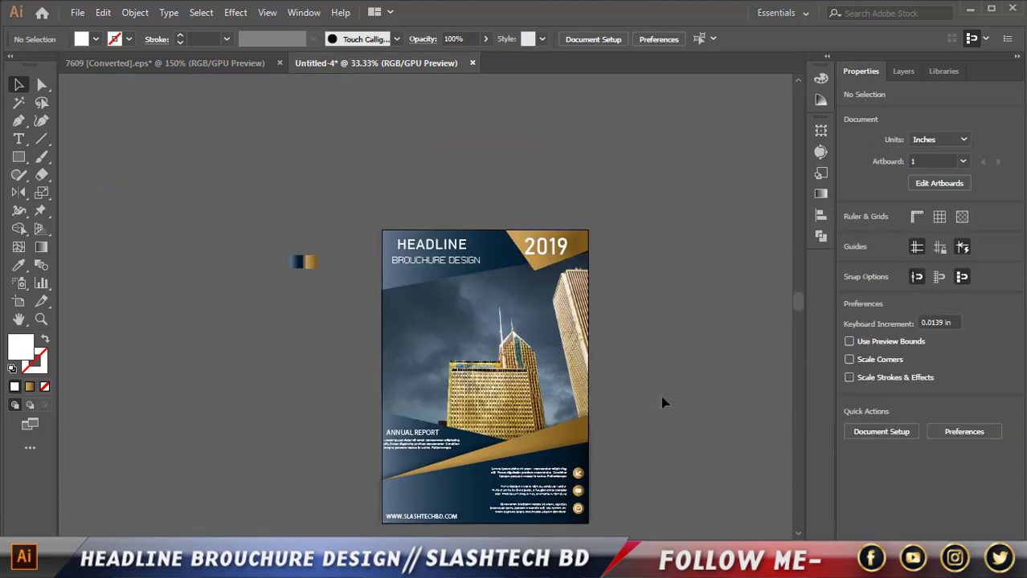
scroll(662, 403, "down", 1)
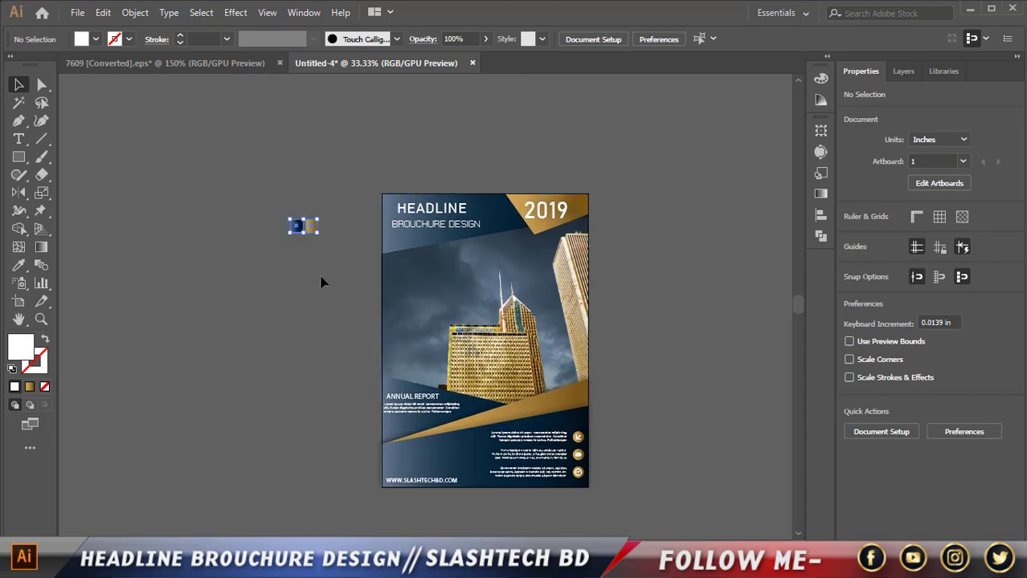
key("Delete")
scroll(591, 339, "down", 2)
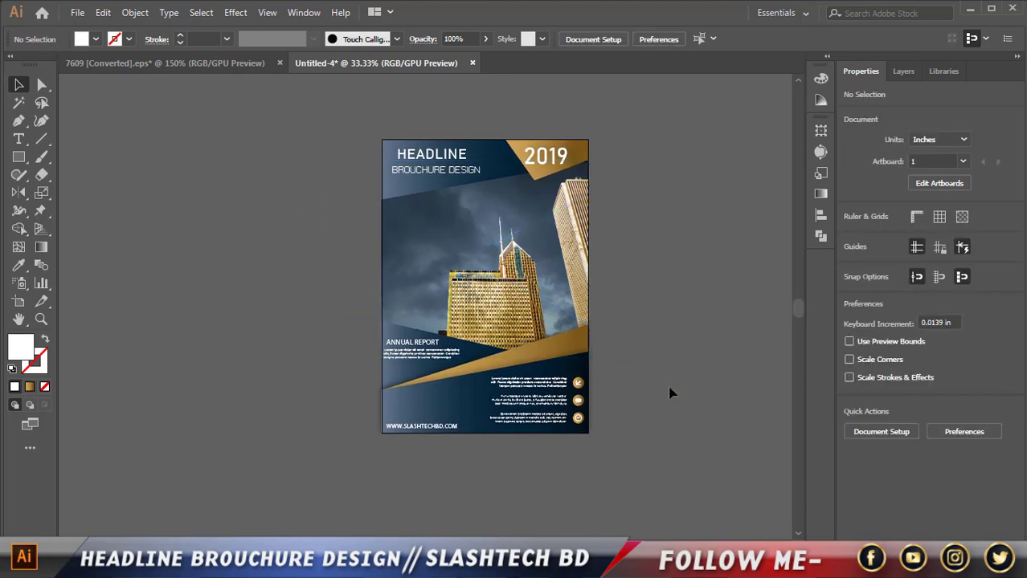
scroll(664, 353, "up", 1)
scroll(661, 349, "up", 1)
scroll(660, 342, "up", 2)
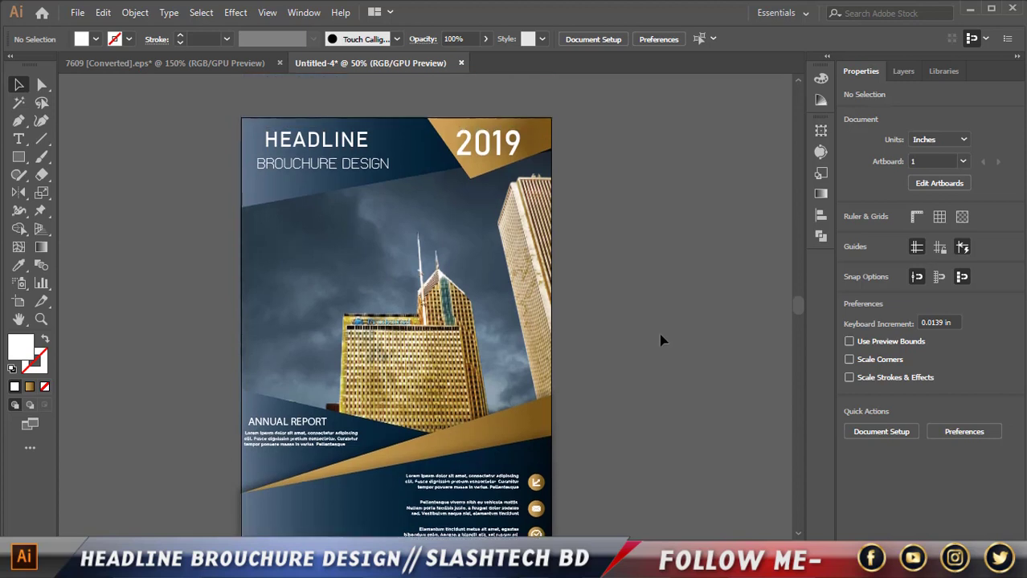
scroll(660, 340, "down", 1)
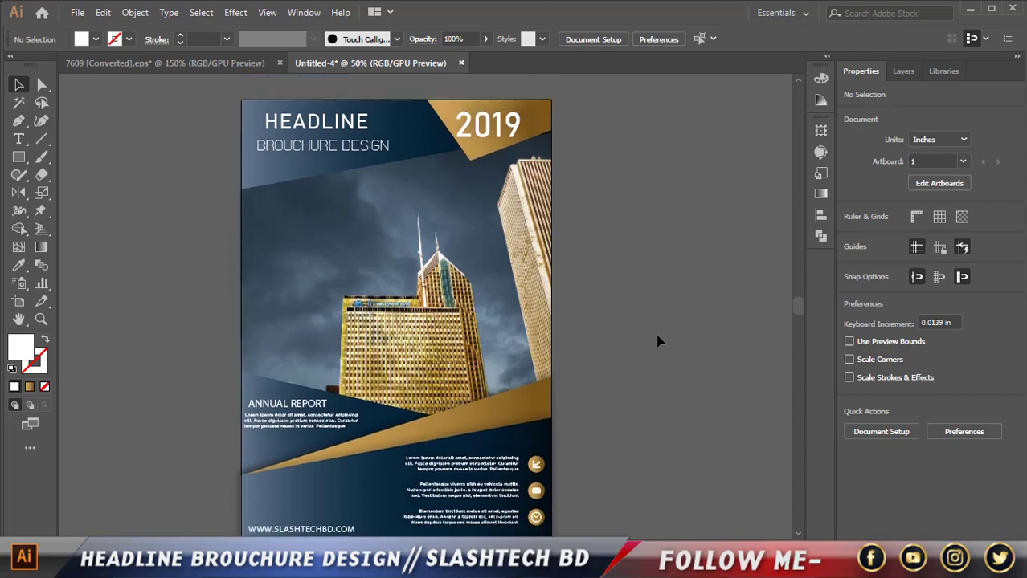
left_click(798, 532)
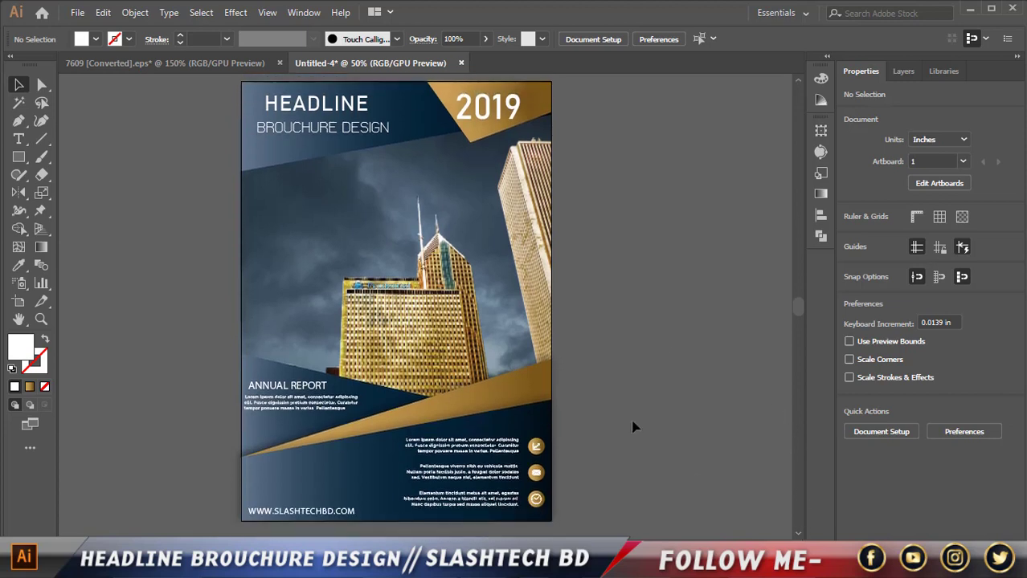